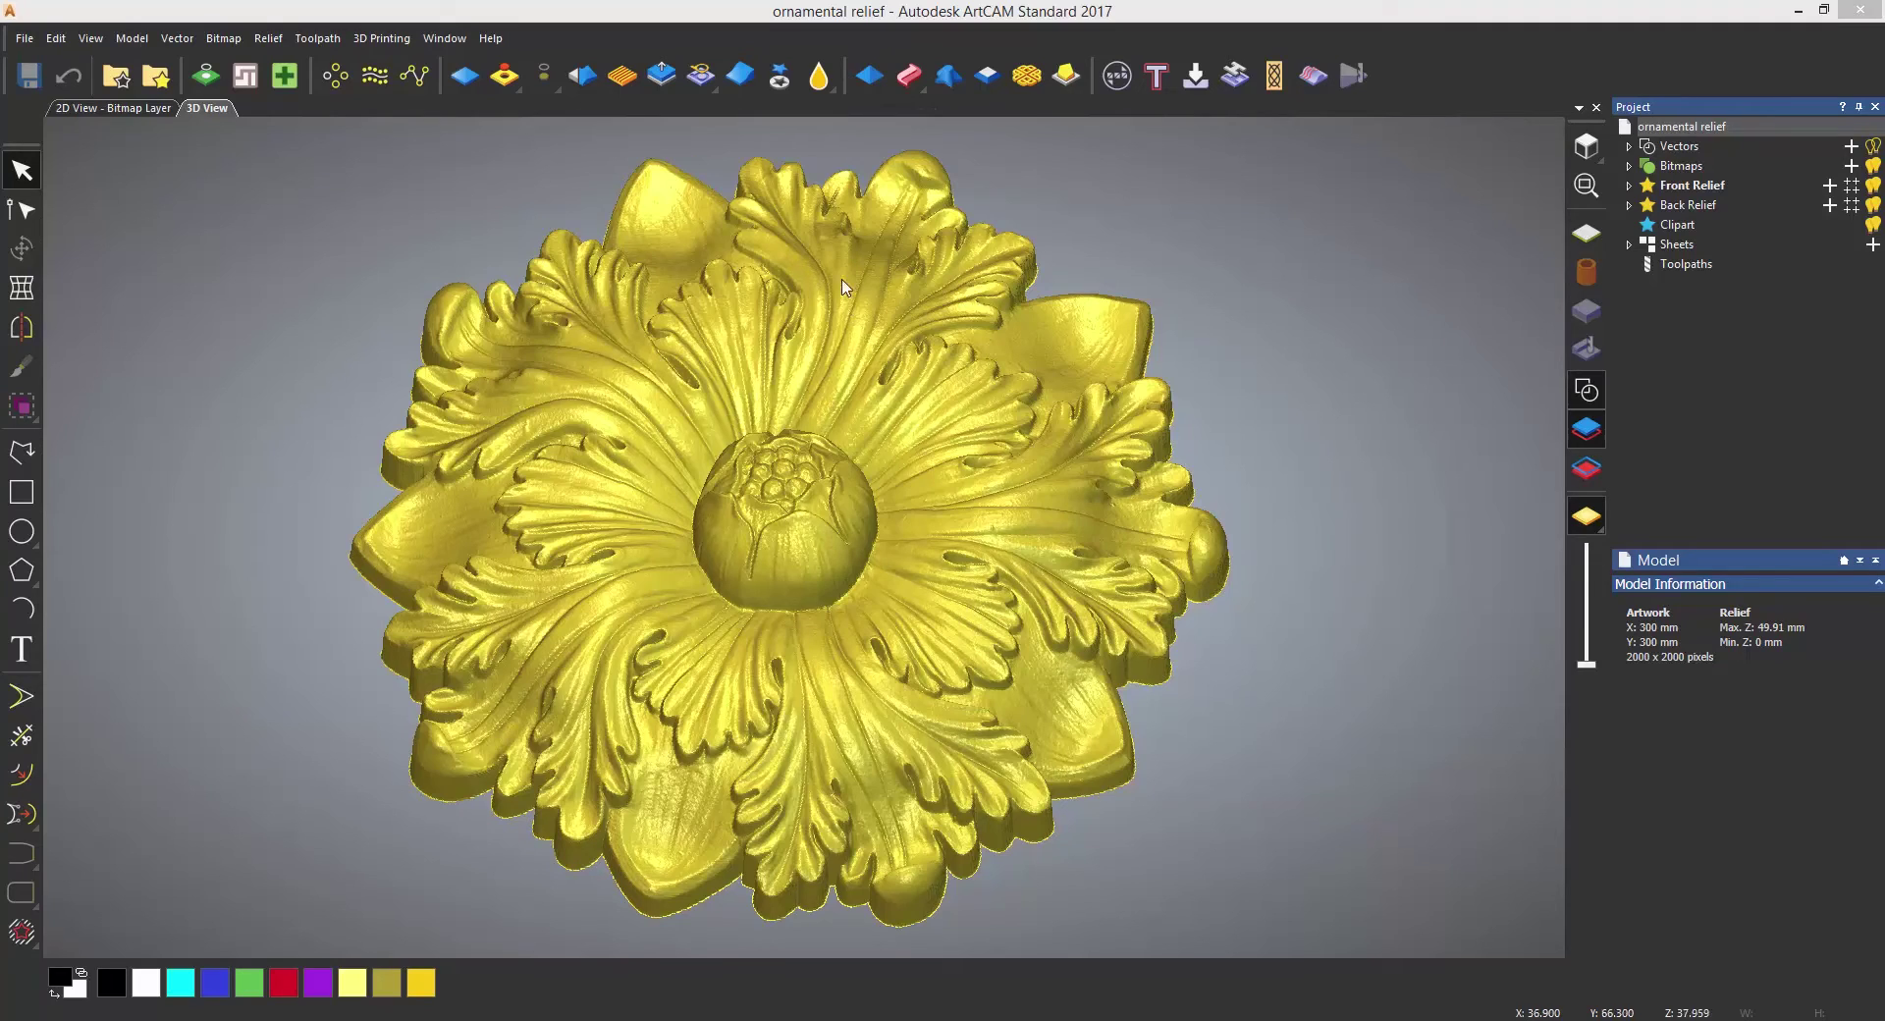
Step: Open the relief sculpting tools and look through the Smudge, Deposit, Carve, Eraser and Transfer settings
left_click(816, 83)
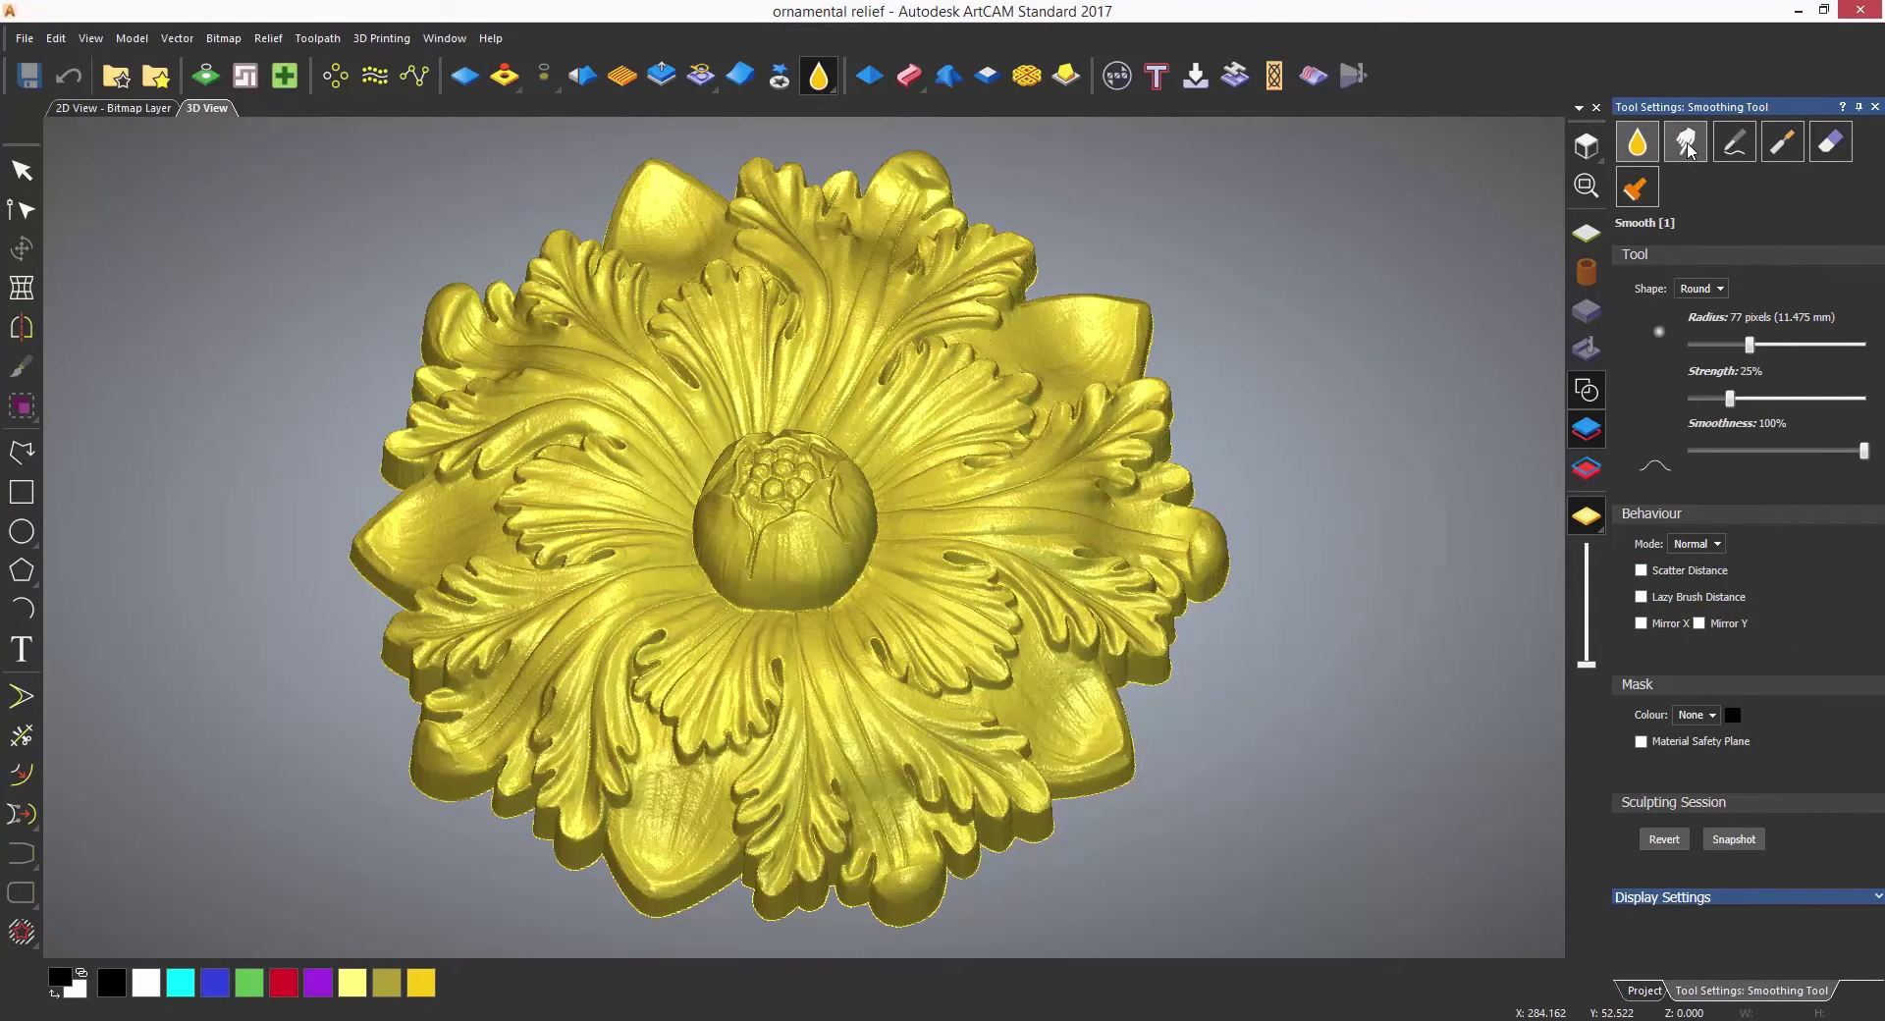
left_click(1732, 143)
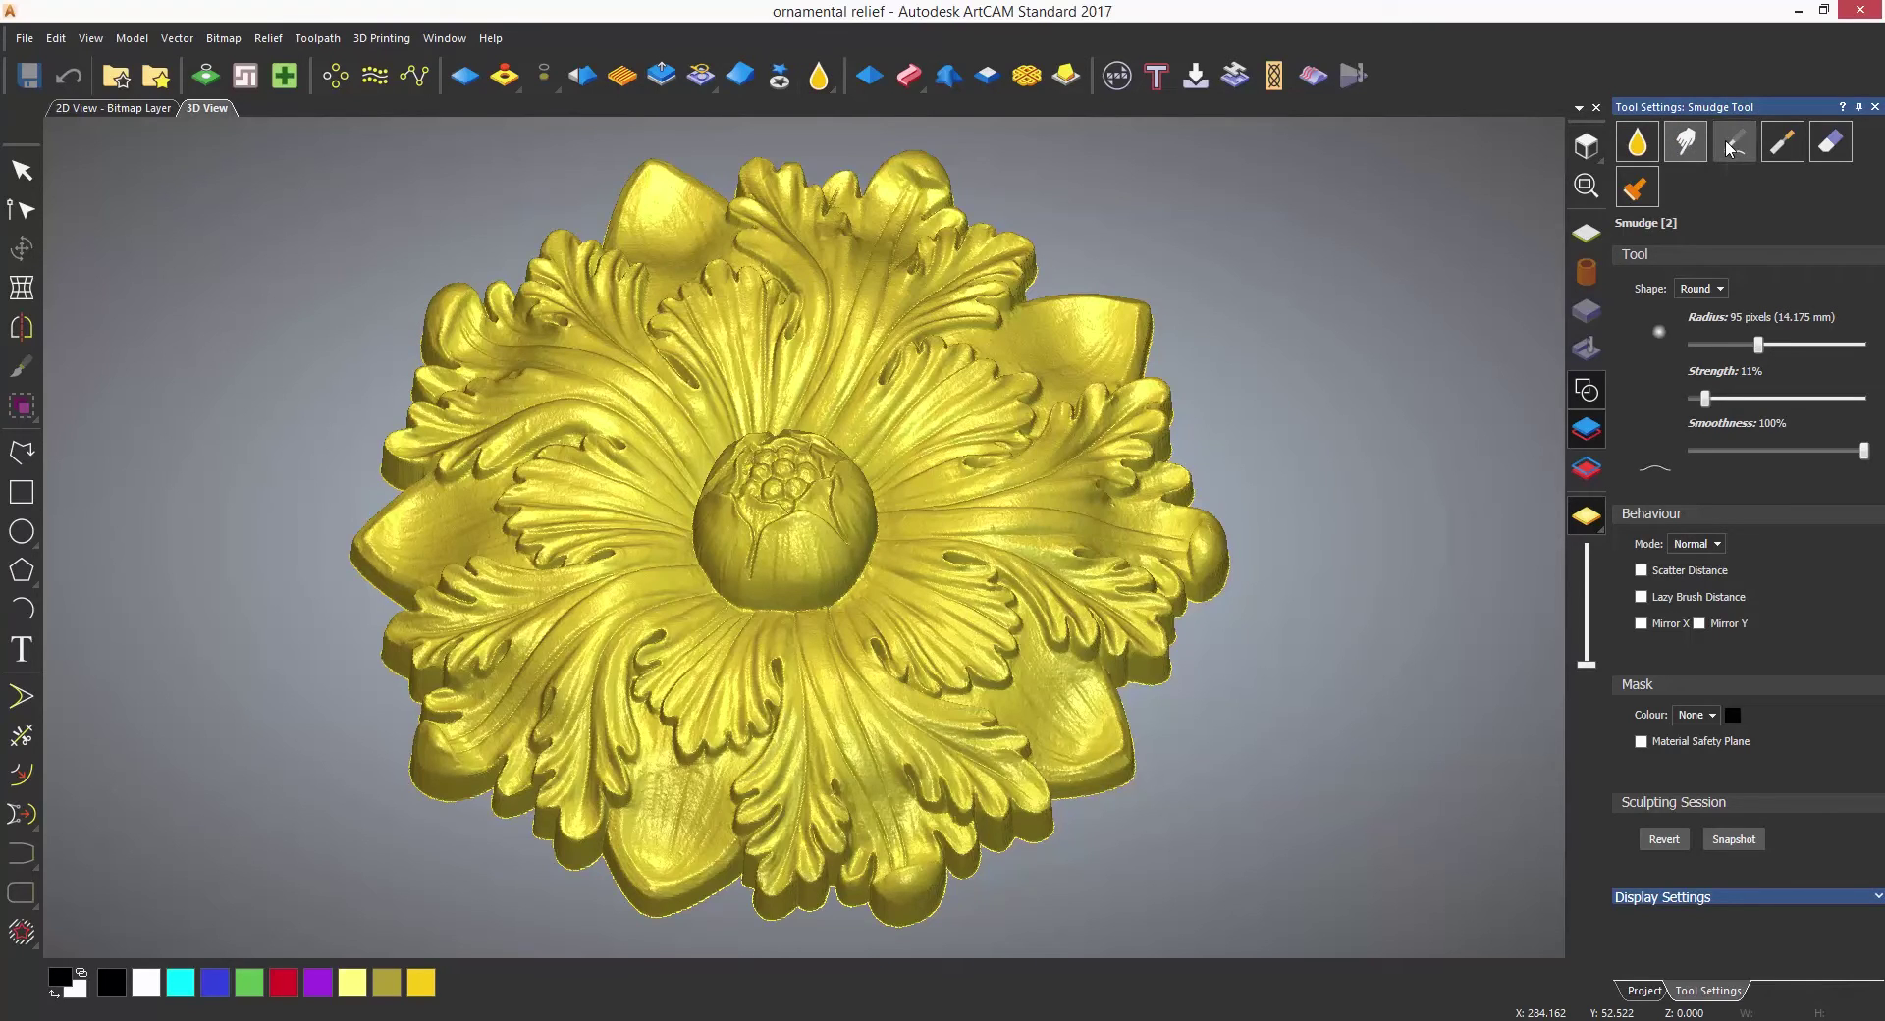
left_click(1775, 145)
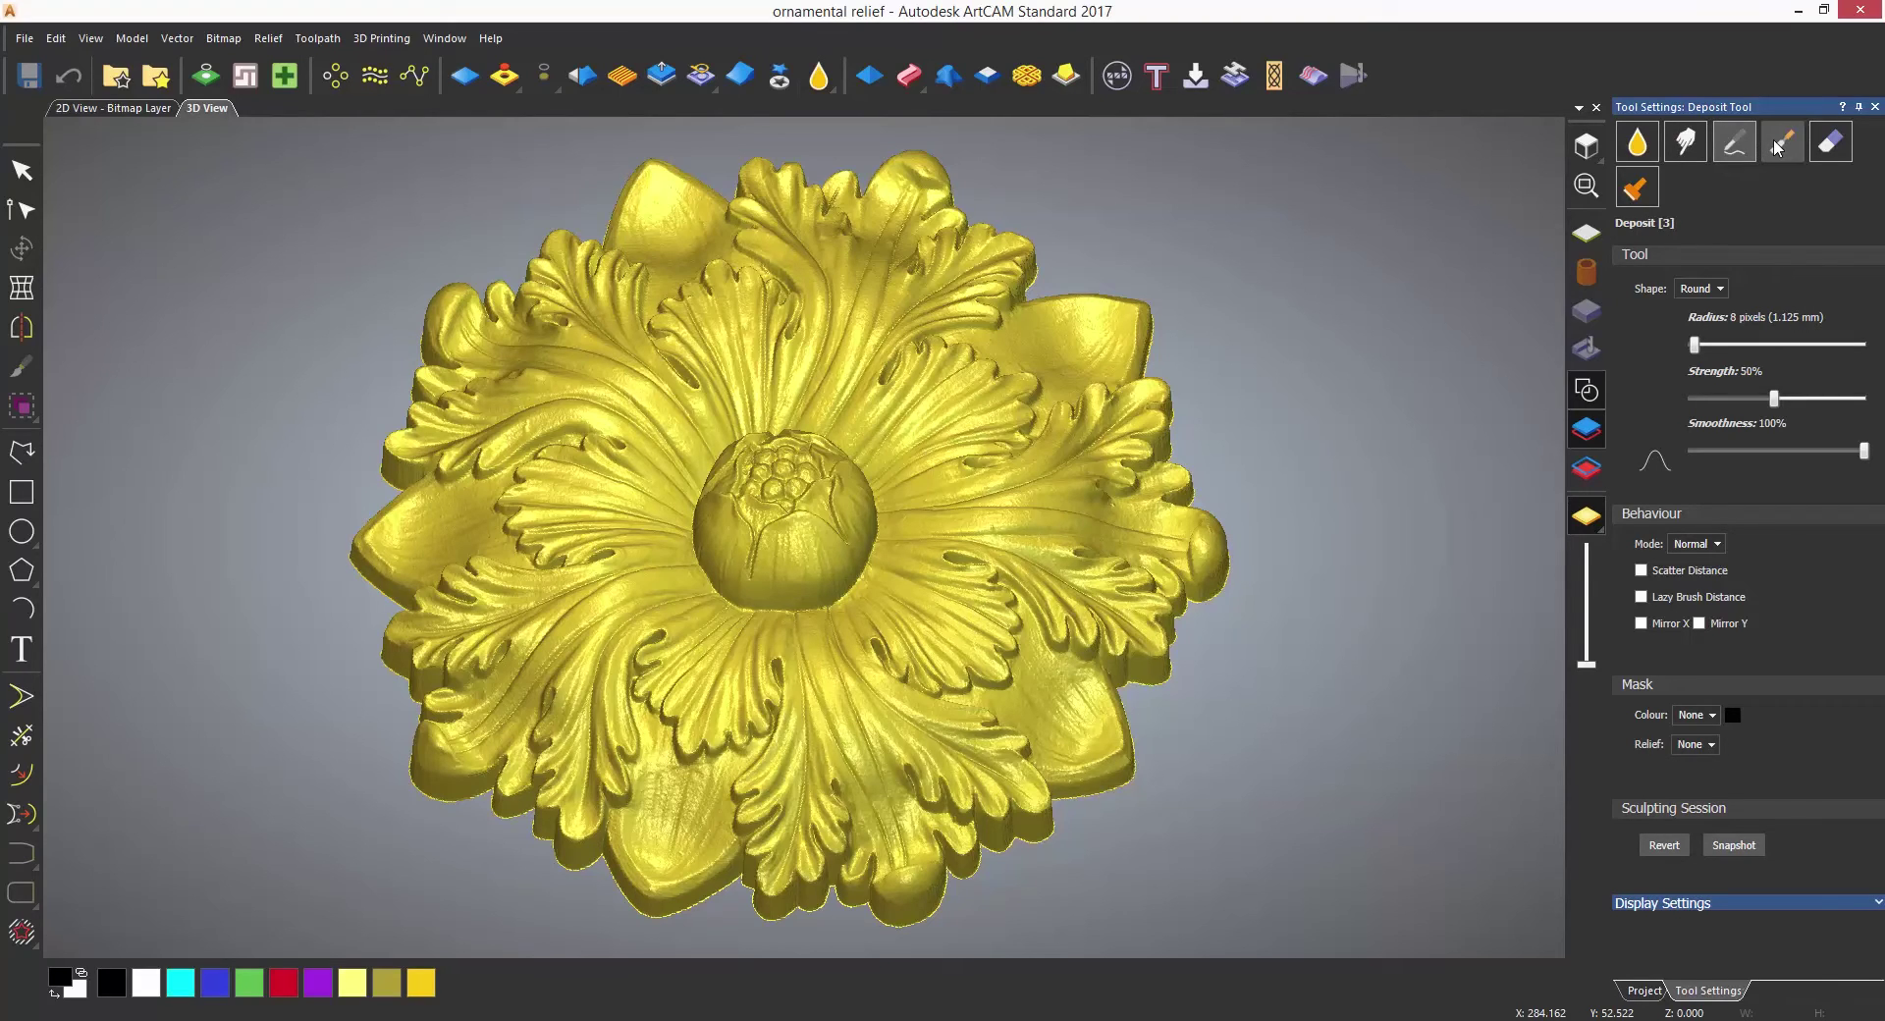
left_click(1826, 144)
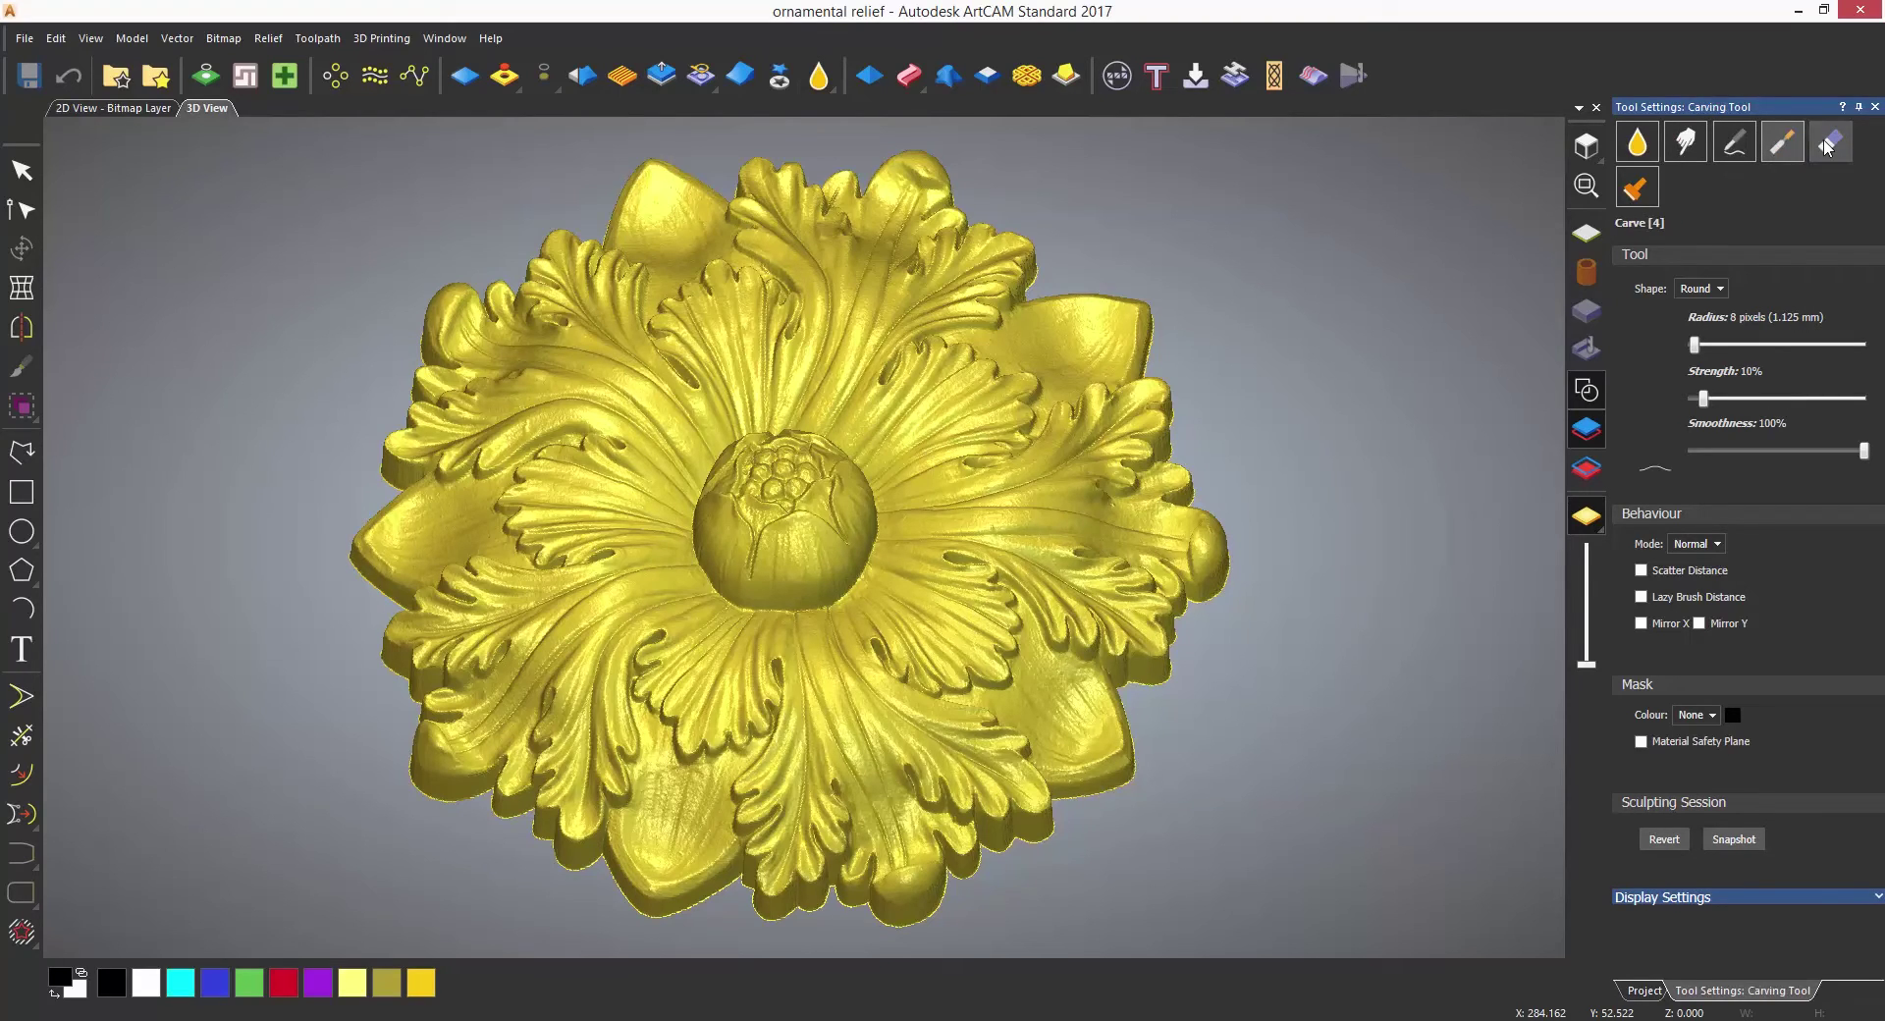
left_click(1828, 145)
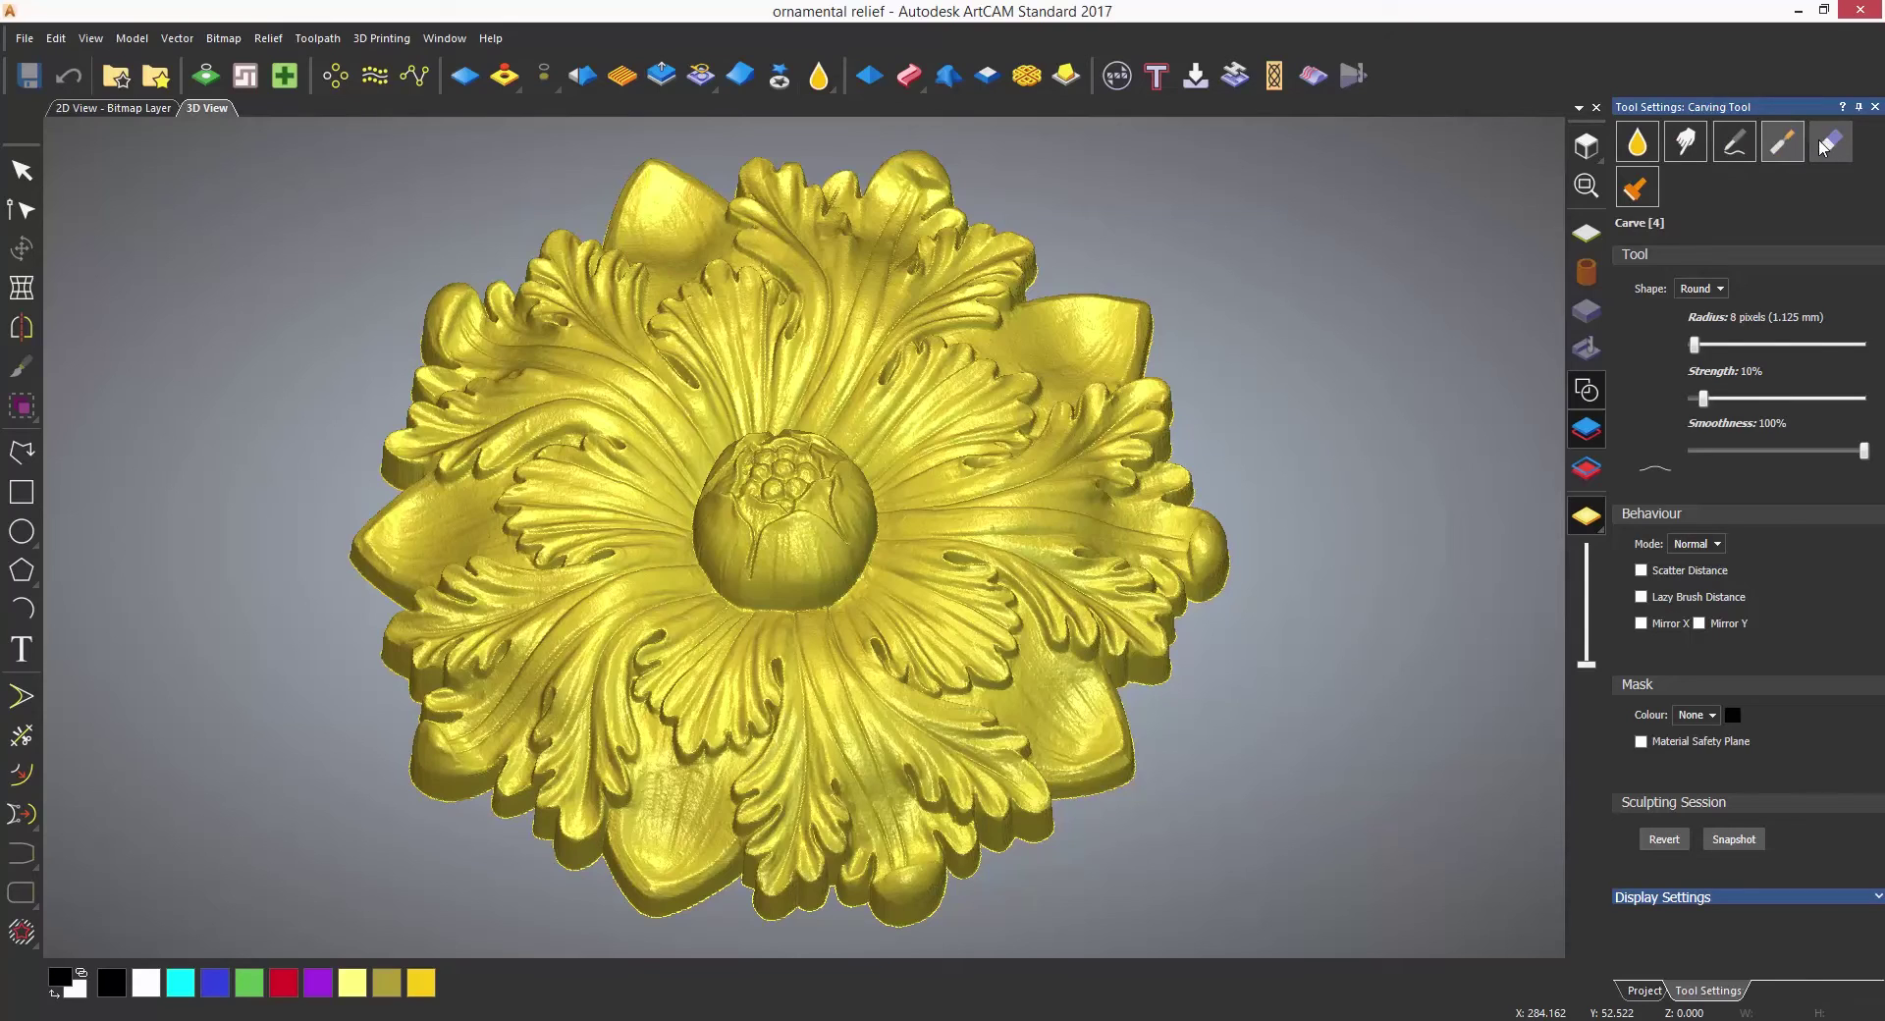
left_click(1656, 192)
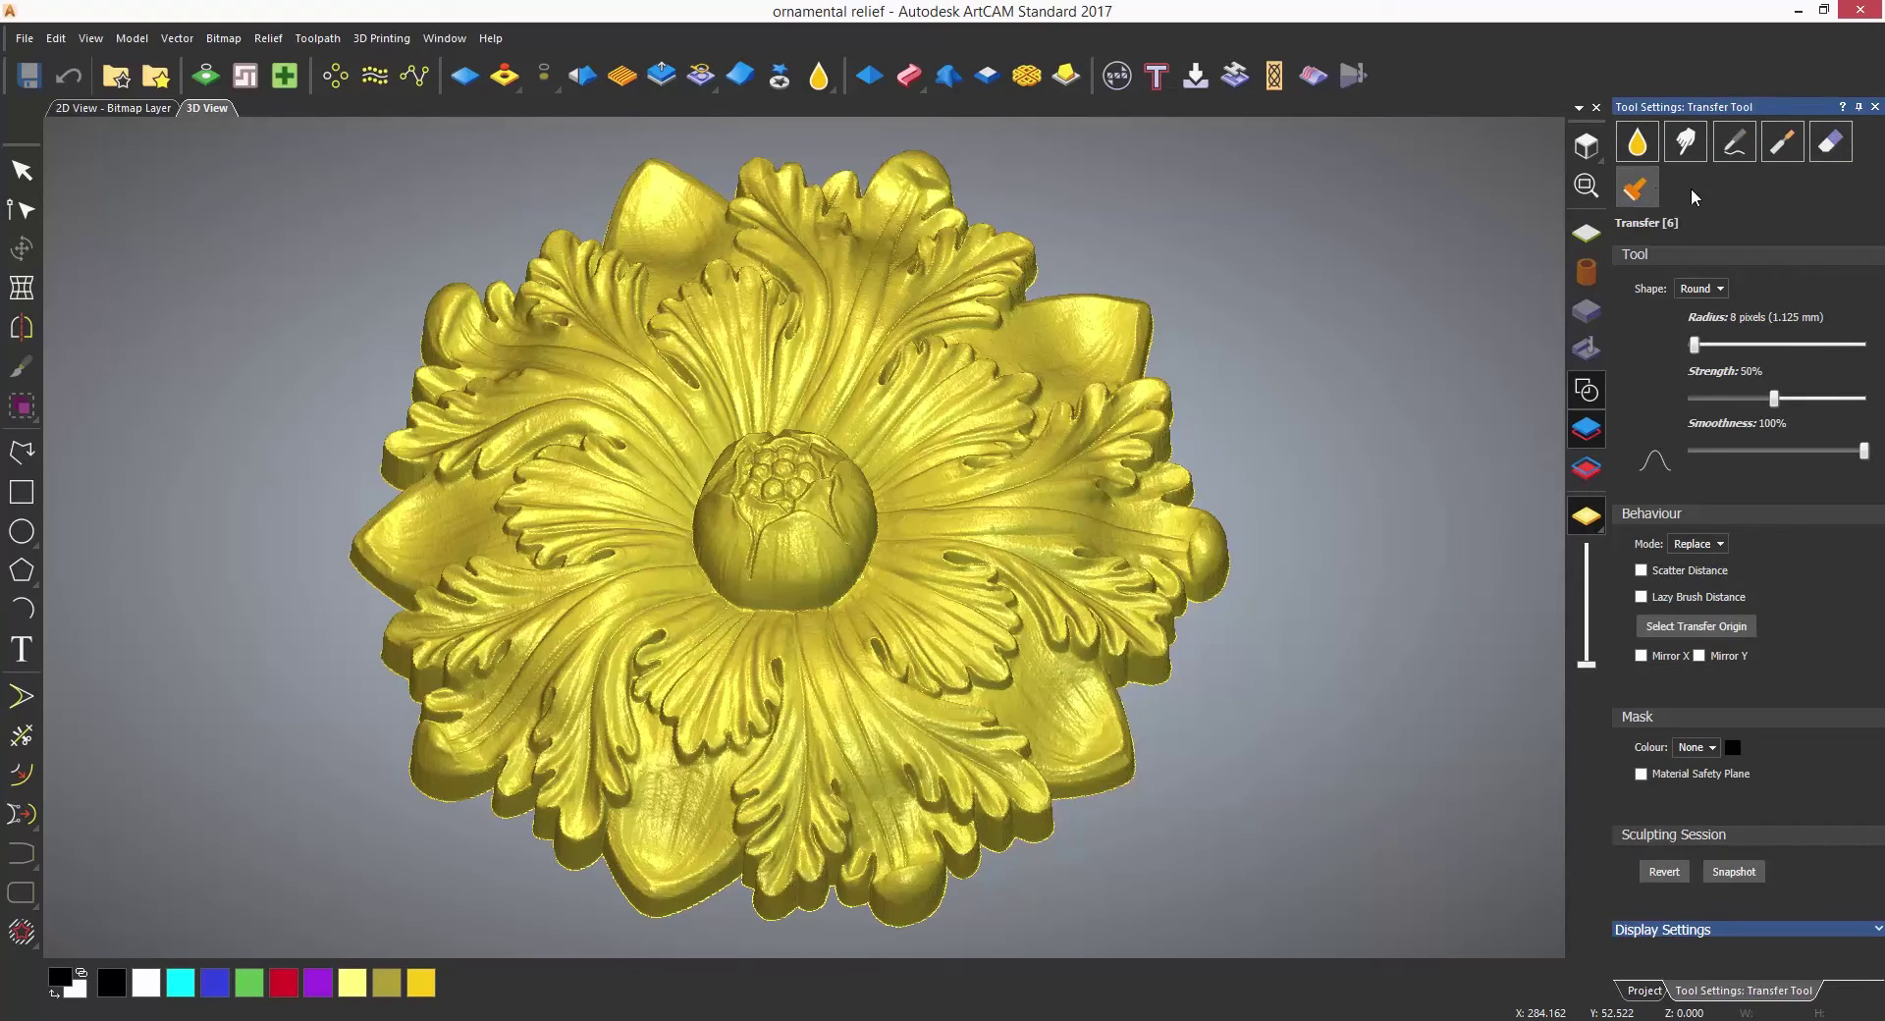
Step: Cycle through all six sculpting tools in order, from Smooth to Transfer, and return to the Smoothing tool
key("1")
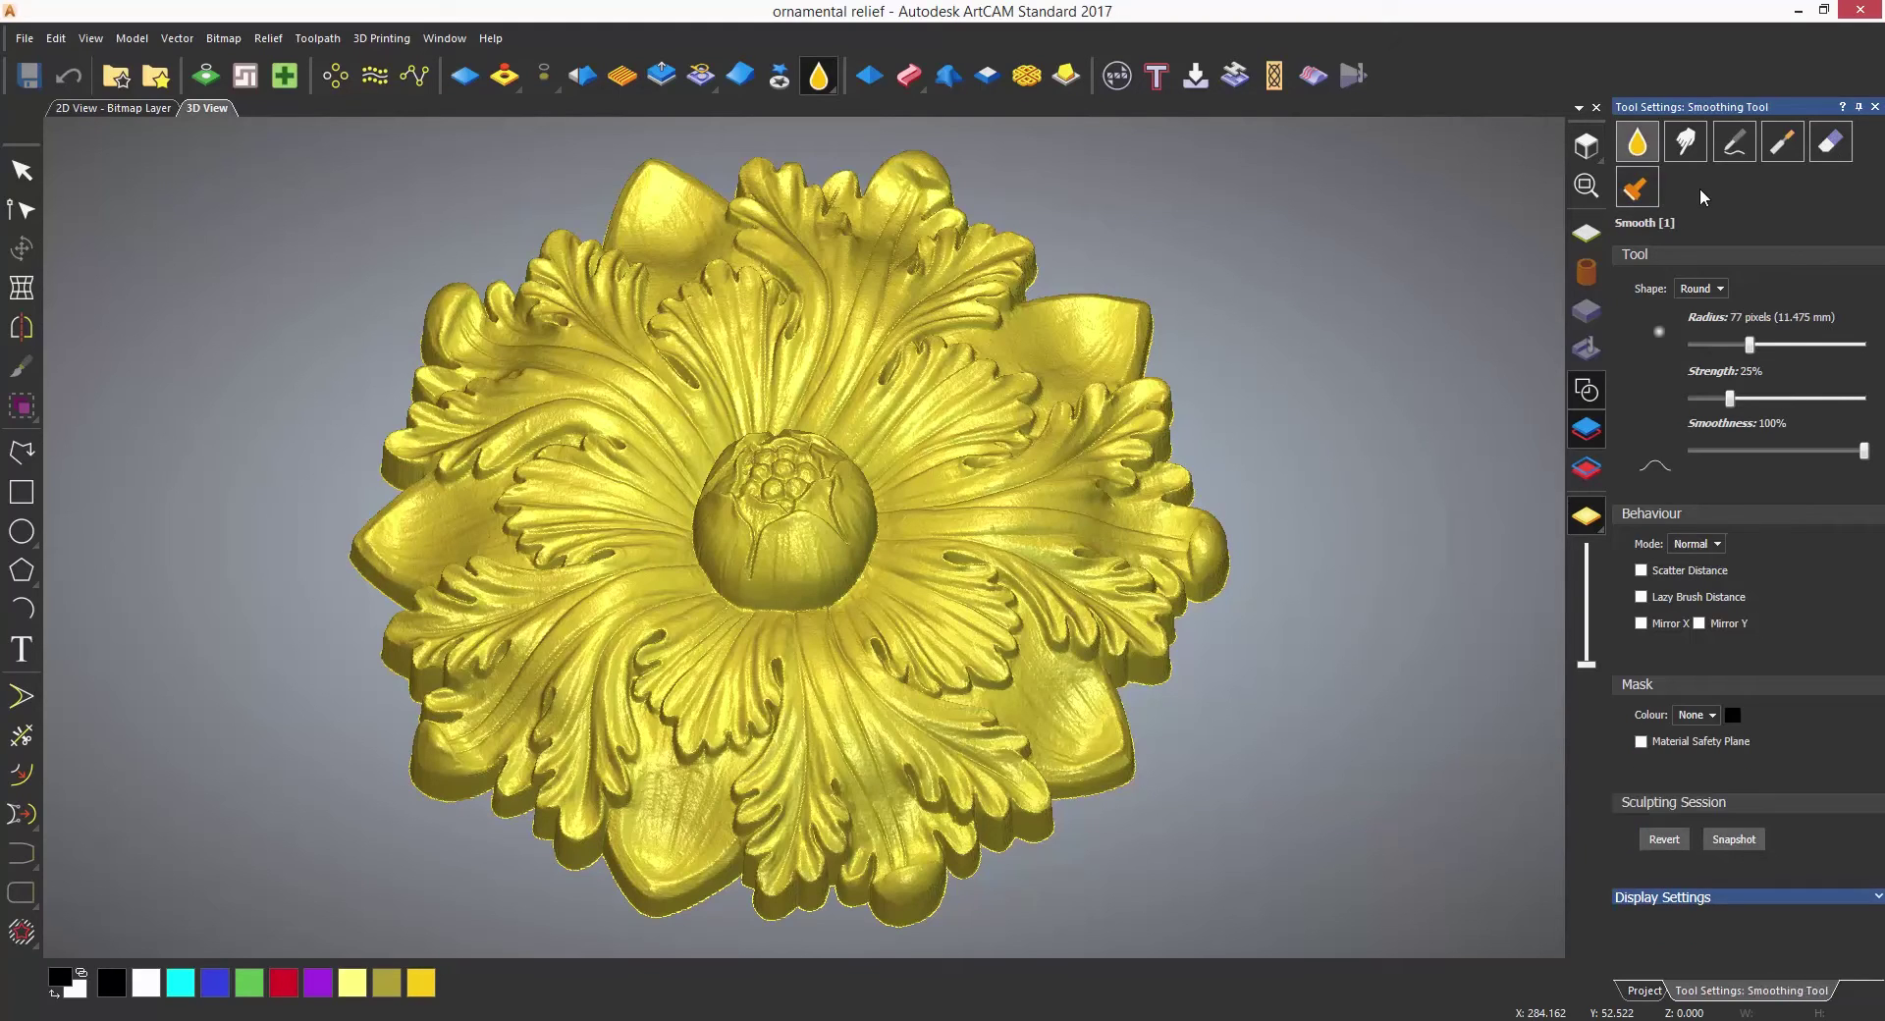
key("2")
key("3")
key("4")
key("5")
key("6")
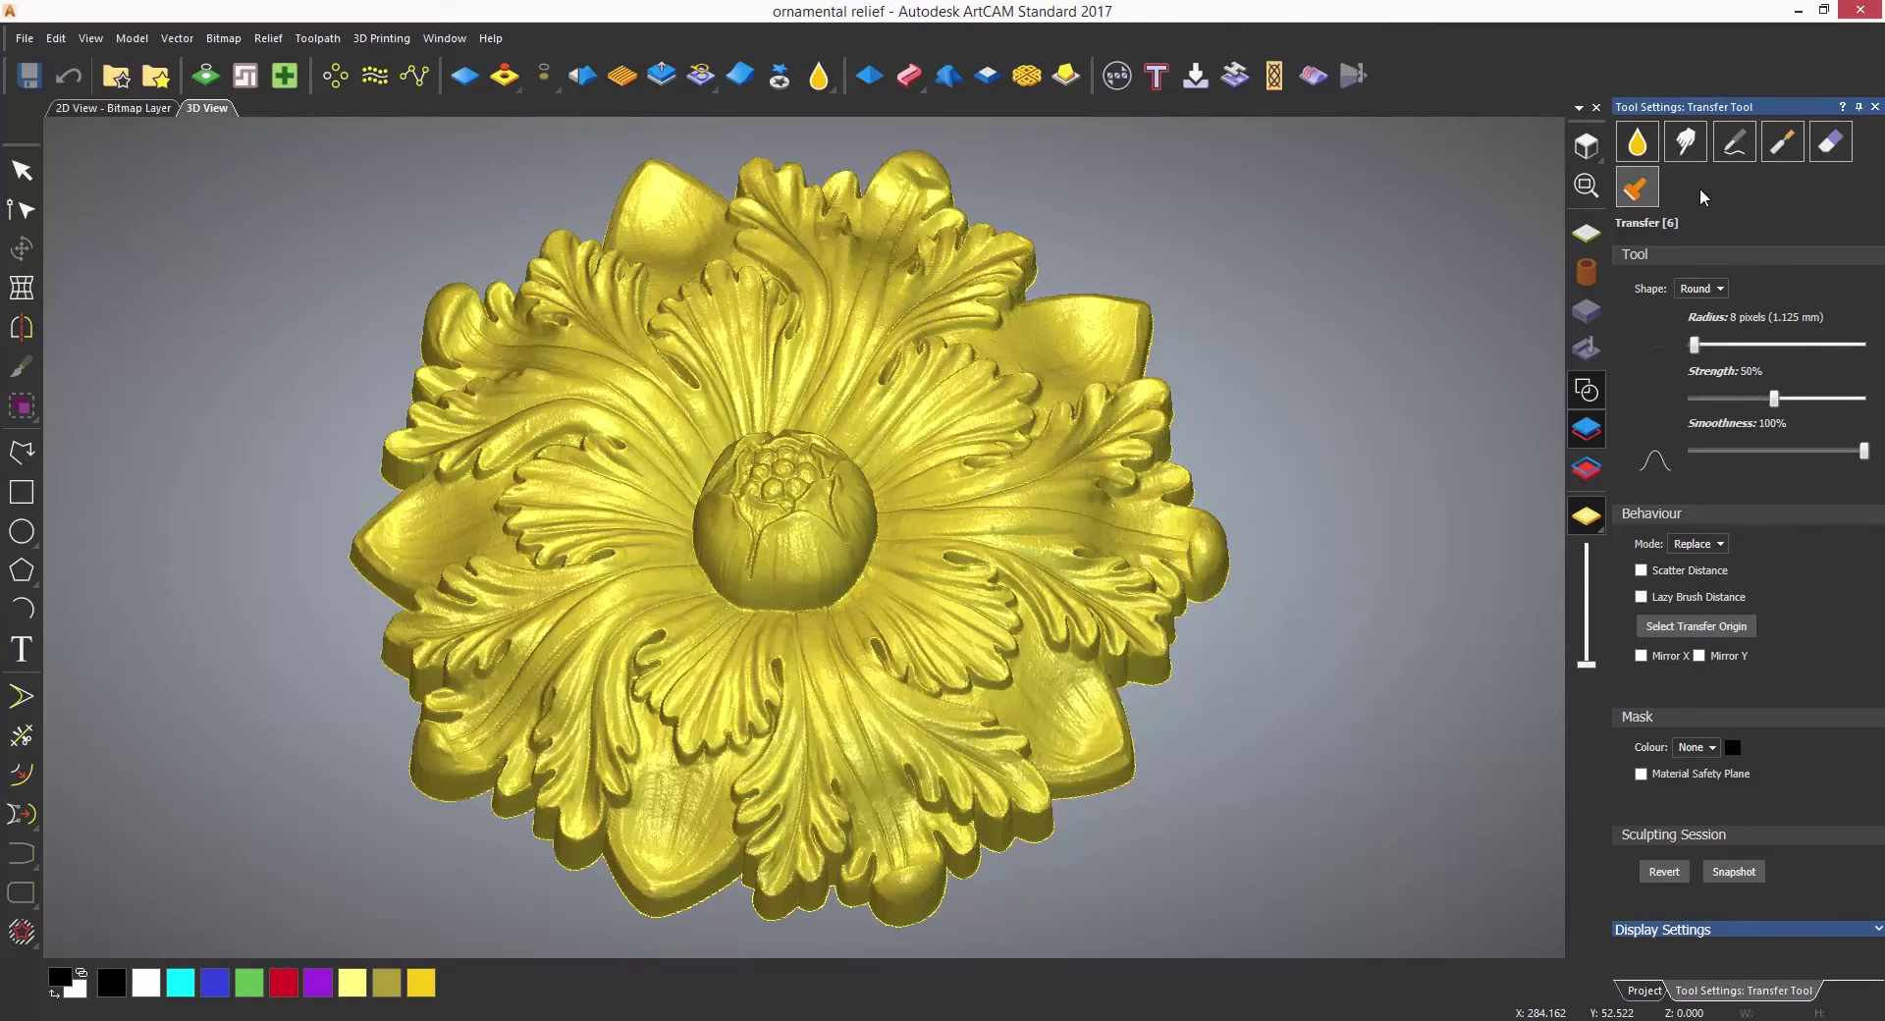
key("1")
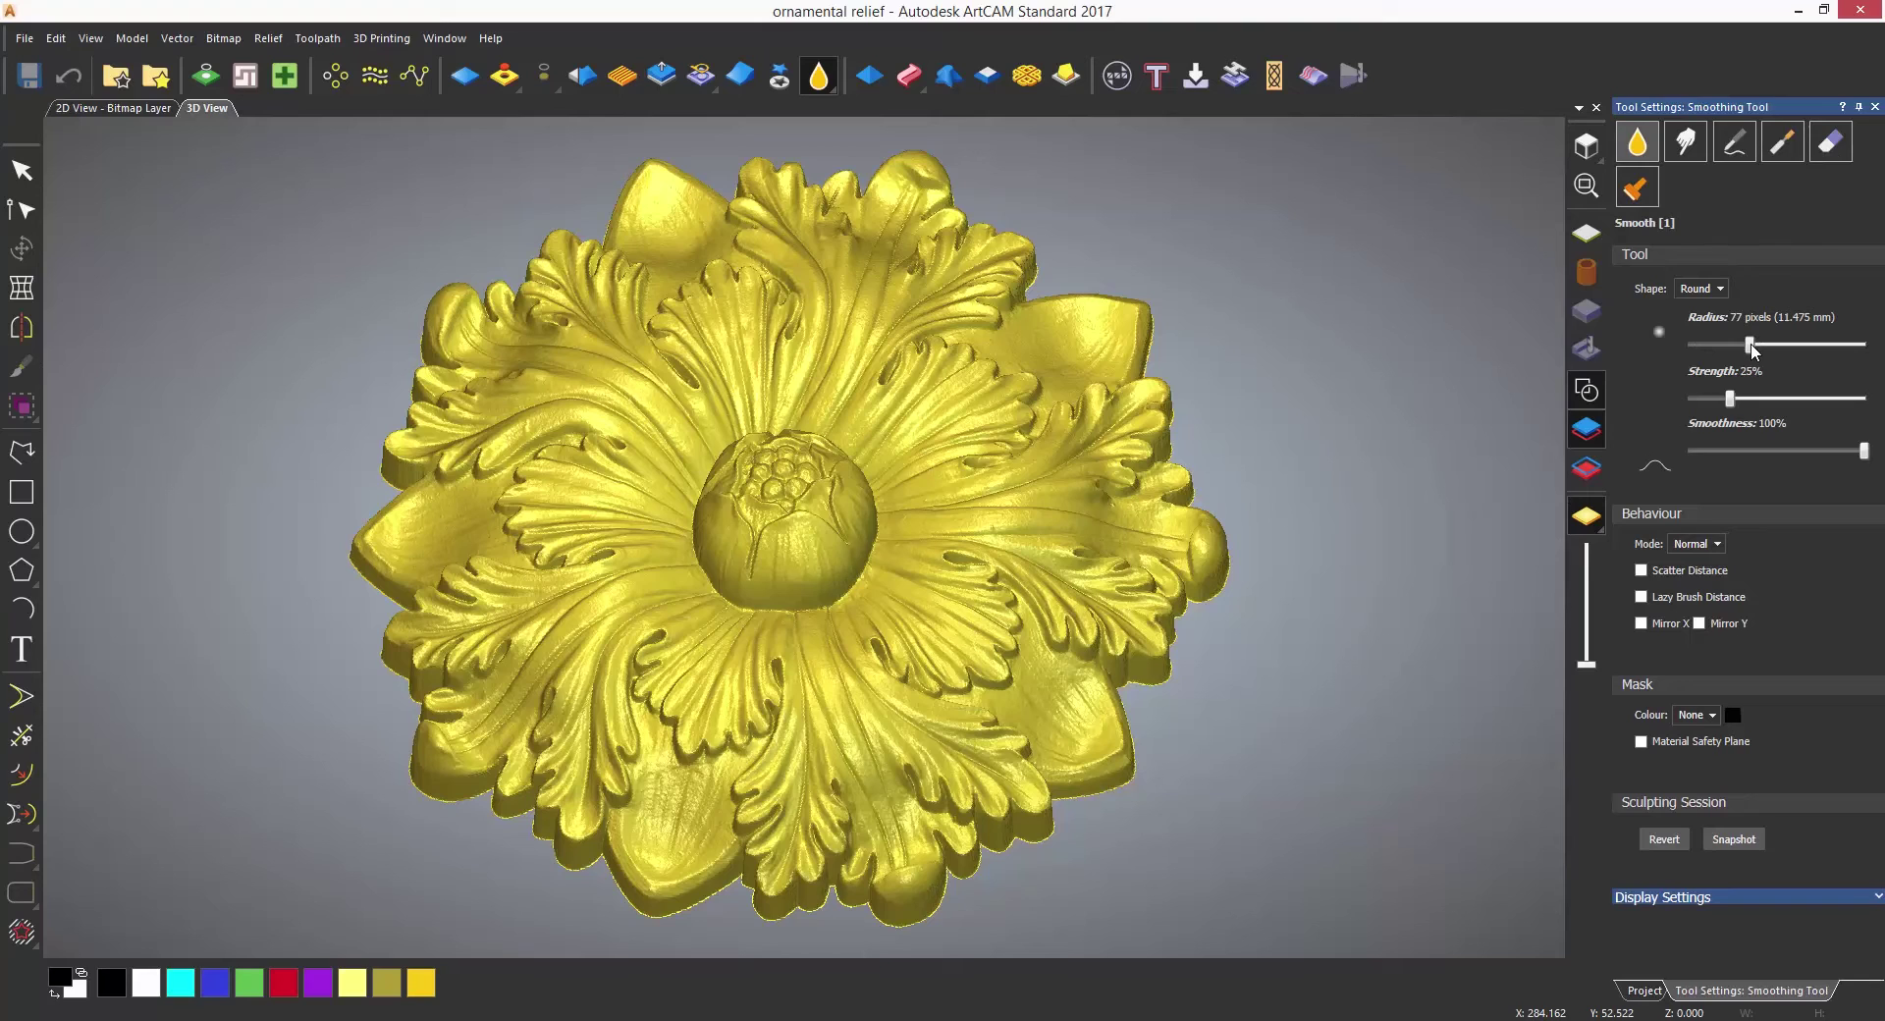
Step: Try the smoothing brush on the ornament's leaves with the radius set to 400 pixels
mouse_move(1752, 346)
left_mouse_down()
mouse_move(1695, 354)
mouse_move(1744, 353)
left_mouse_up()
left_click_drag(1736, 346, 1875, 348)
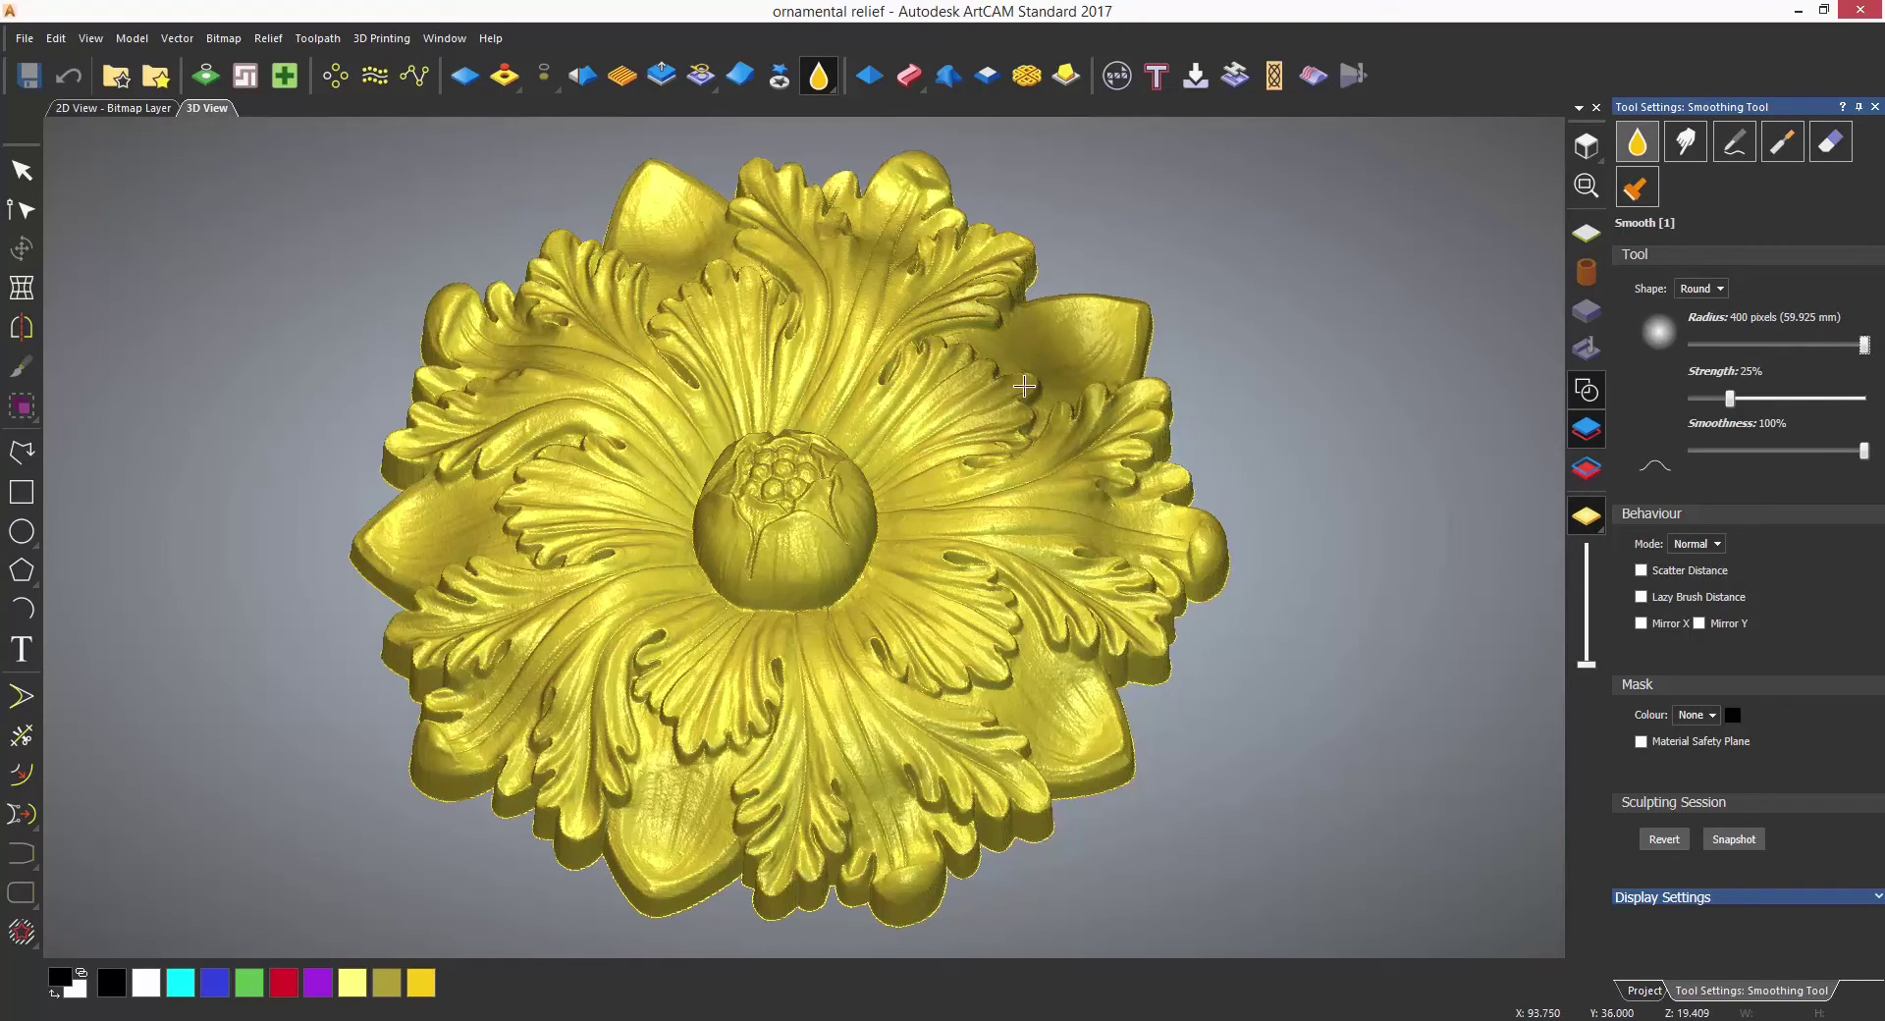
mouse_move(1024, 386)
left_mouse_down()
mouse_move(1011, 491)
mouse_move(1060, 458)
left_mouse_up()
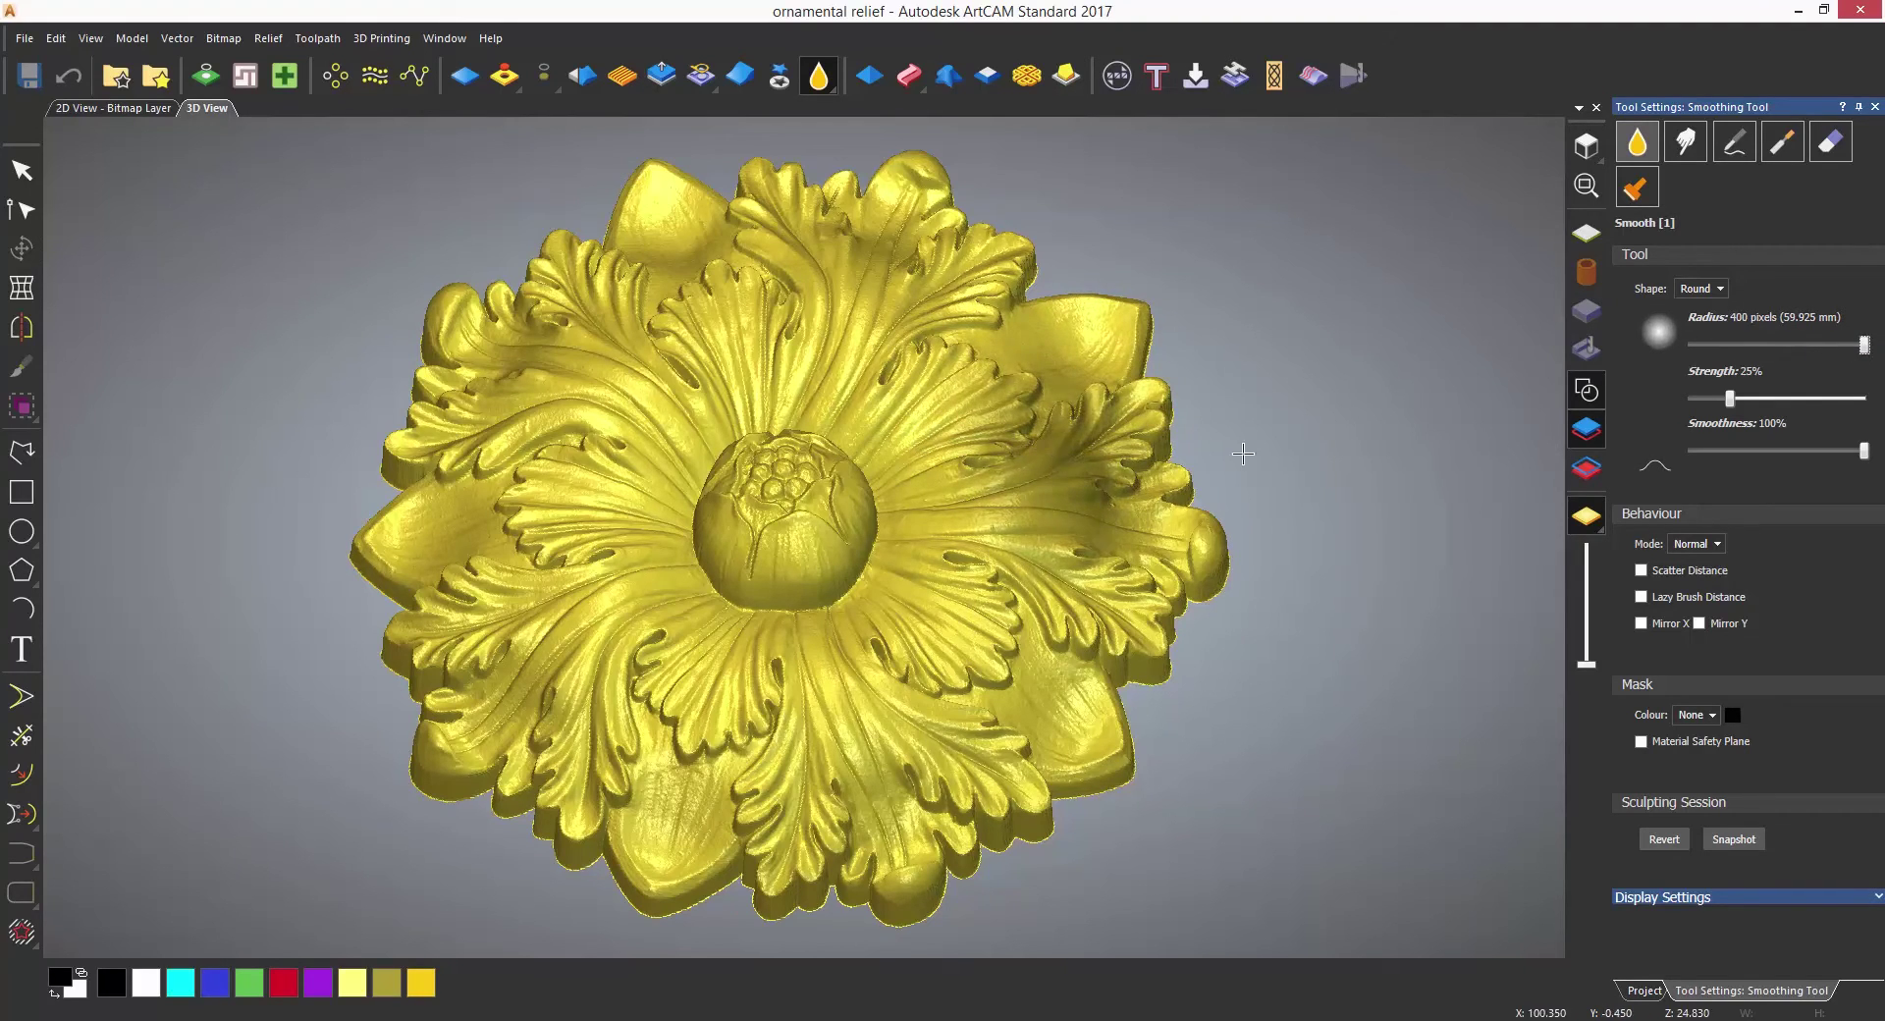
Step: Set the smoothing radius to 69 pixels and smooth the surface of the inner leaf below the central bud
left_click_drag(1865, 346, 1746, 351)
scroll(749, 464, "up", 5)
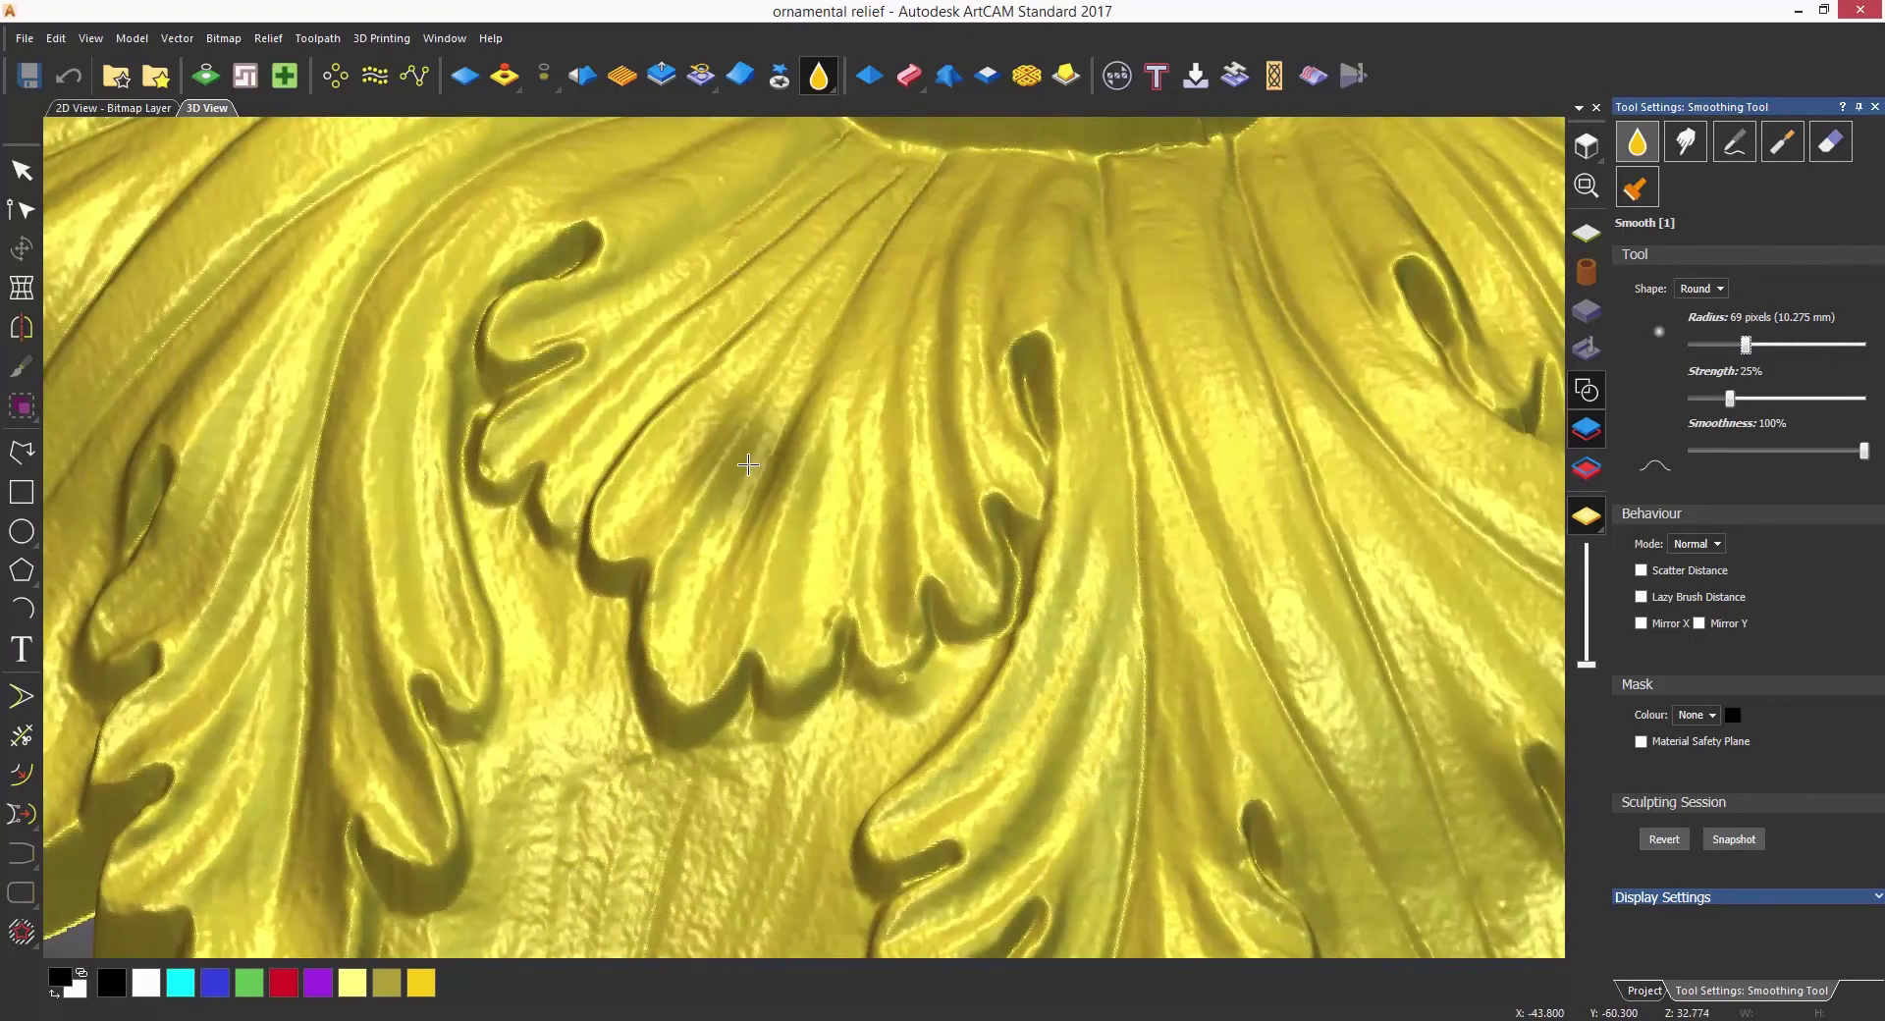
left_click_drag(601, 489, 876, 214)
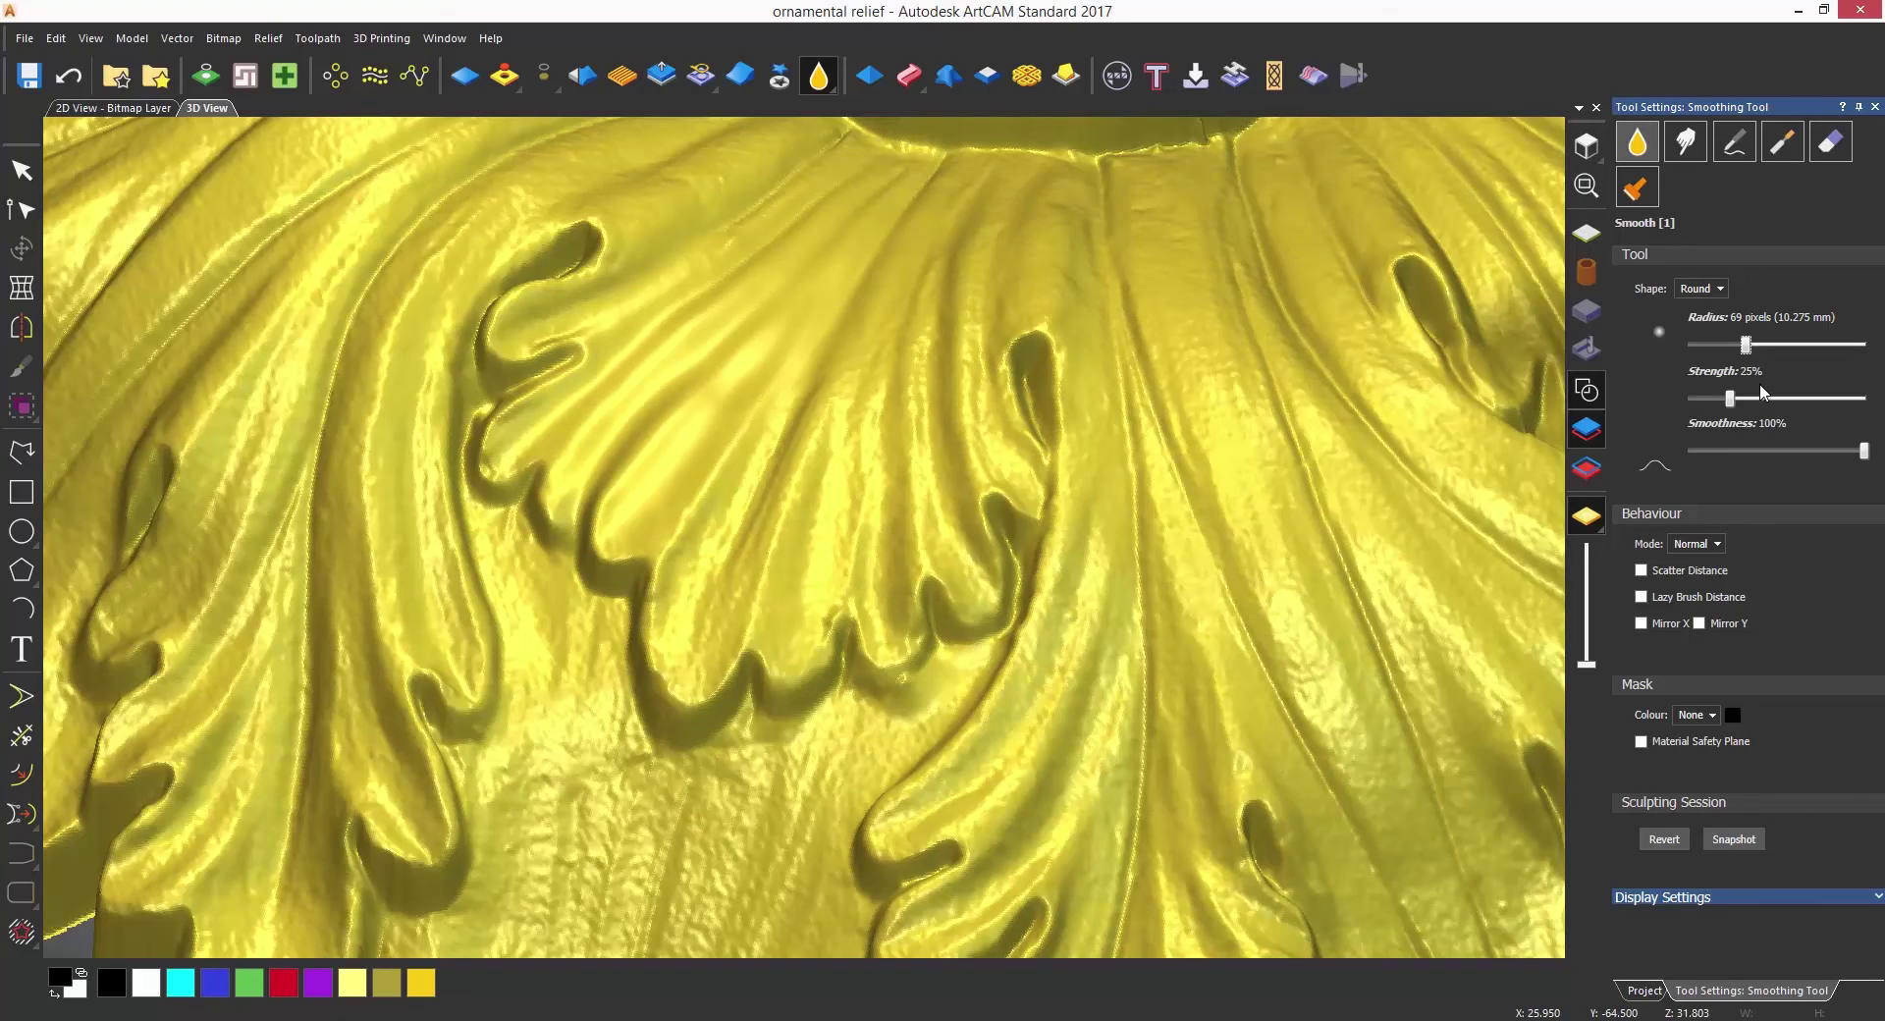
Step: Reduce the smoothing strength to 4% and smooth the rough petal surface just below the inner leaf's tip
left_click_drag(1731, 400, 1693, 402)
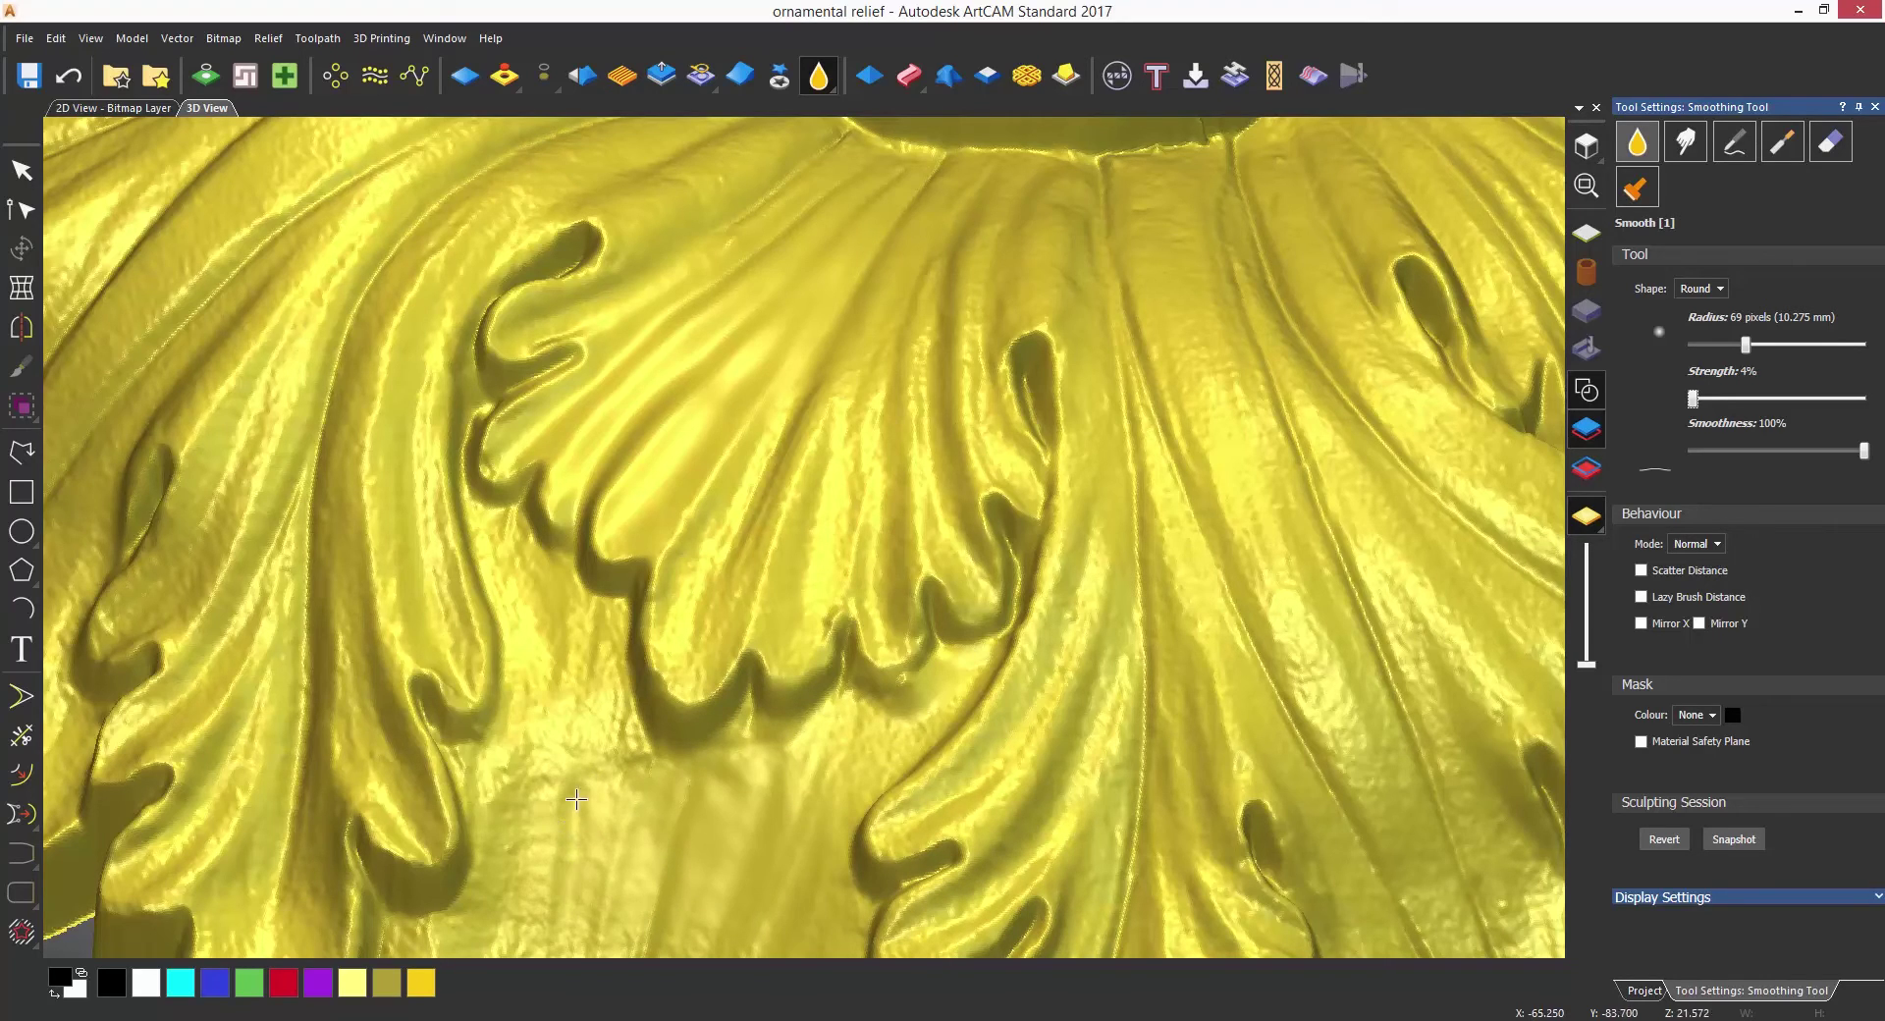
left_click_drag(610, 863, 638, 806)
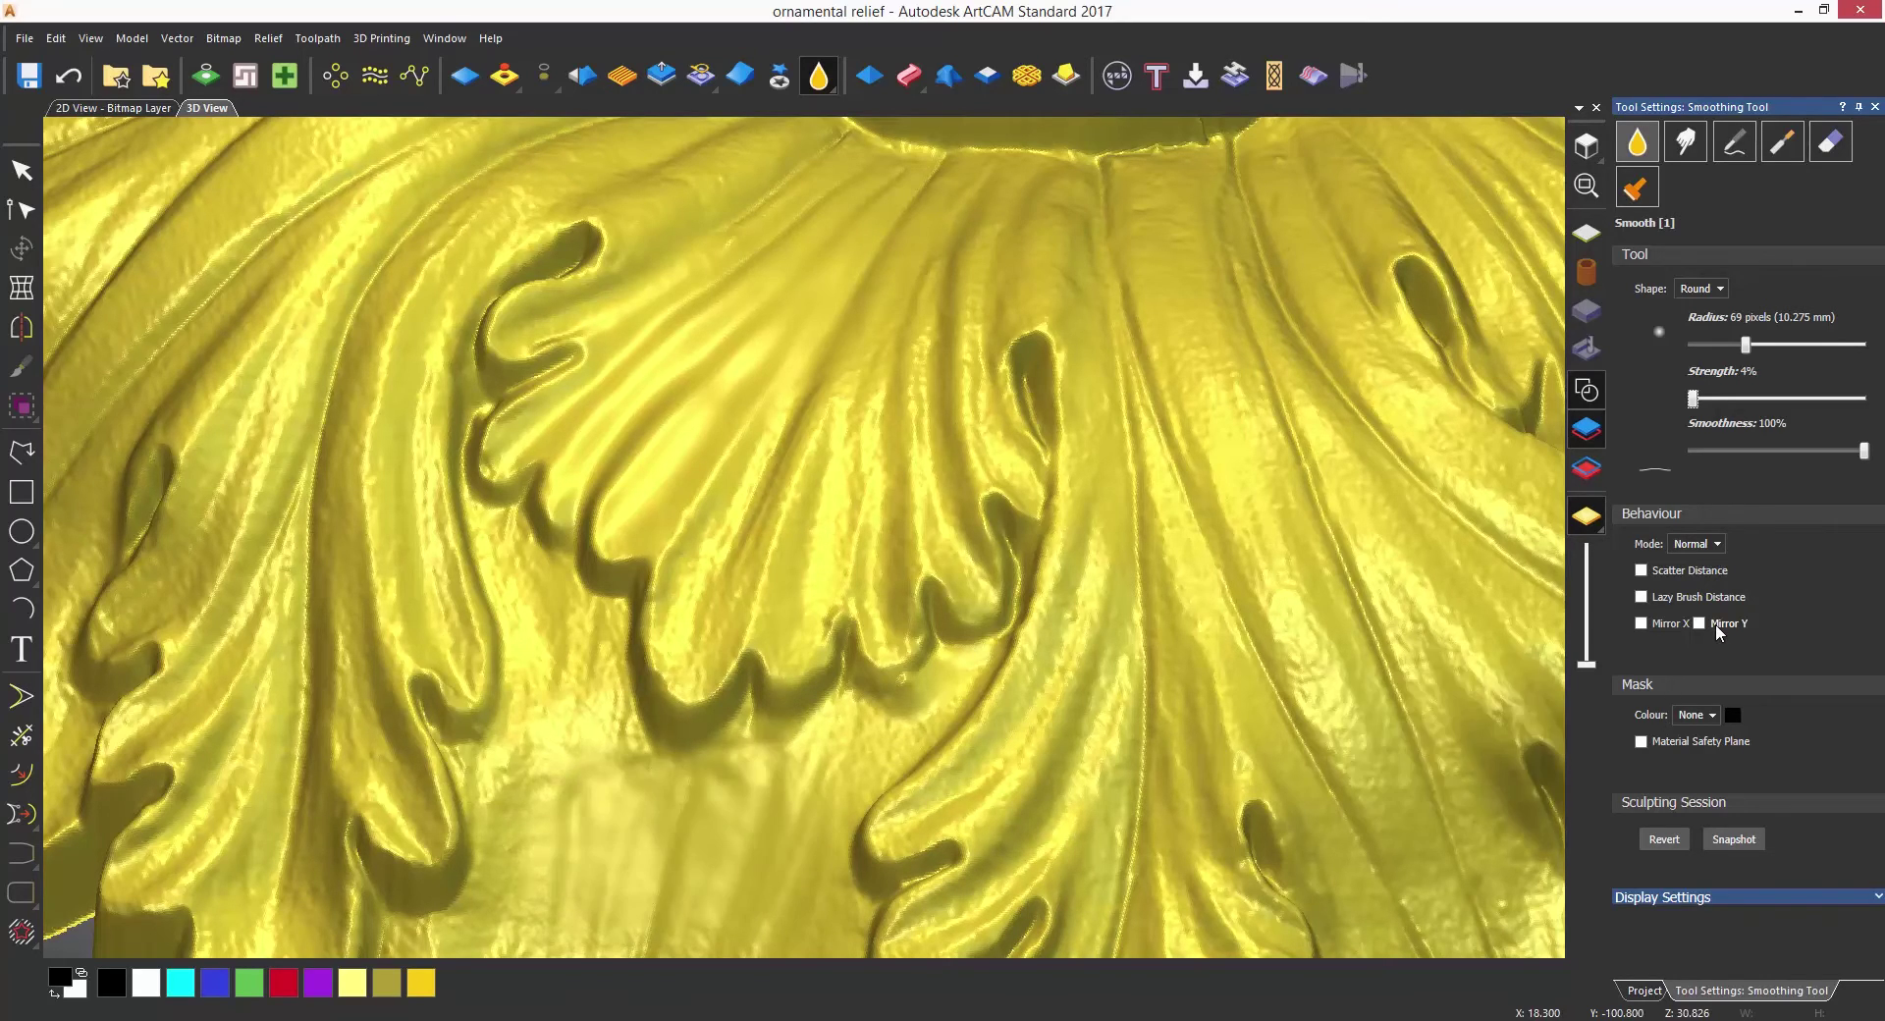
Step: Try different brush profiles and set the smoothing brush to 60% strength and 100% smoothness
left_click_drag(1865, 450, 1861, 402)
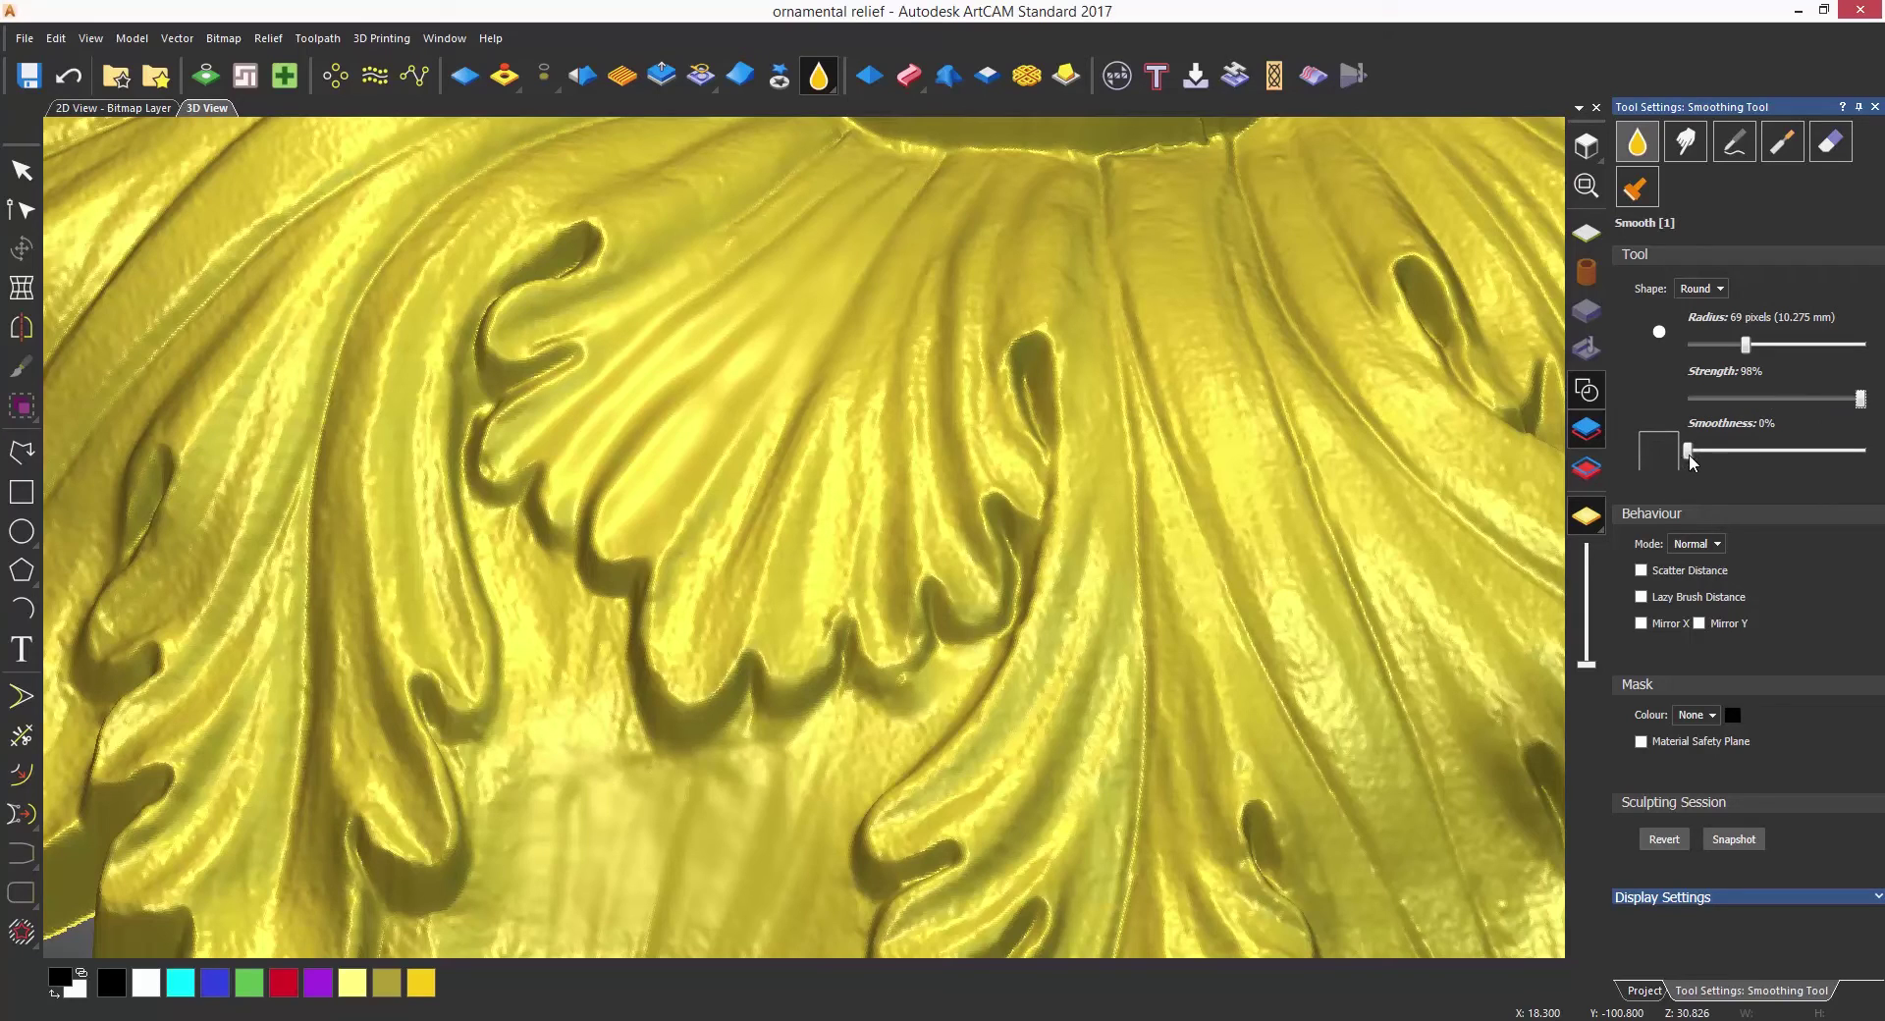
left_click_drag(1687, 454, 1828, 410)
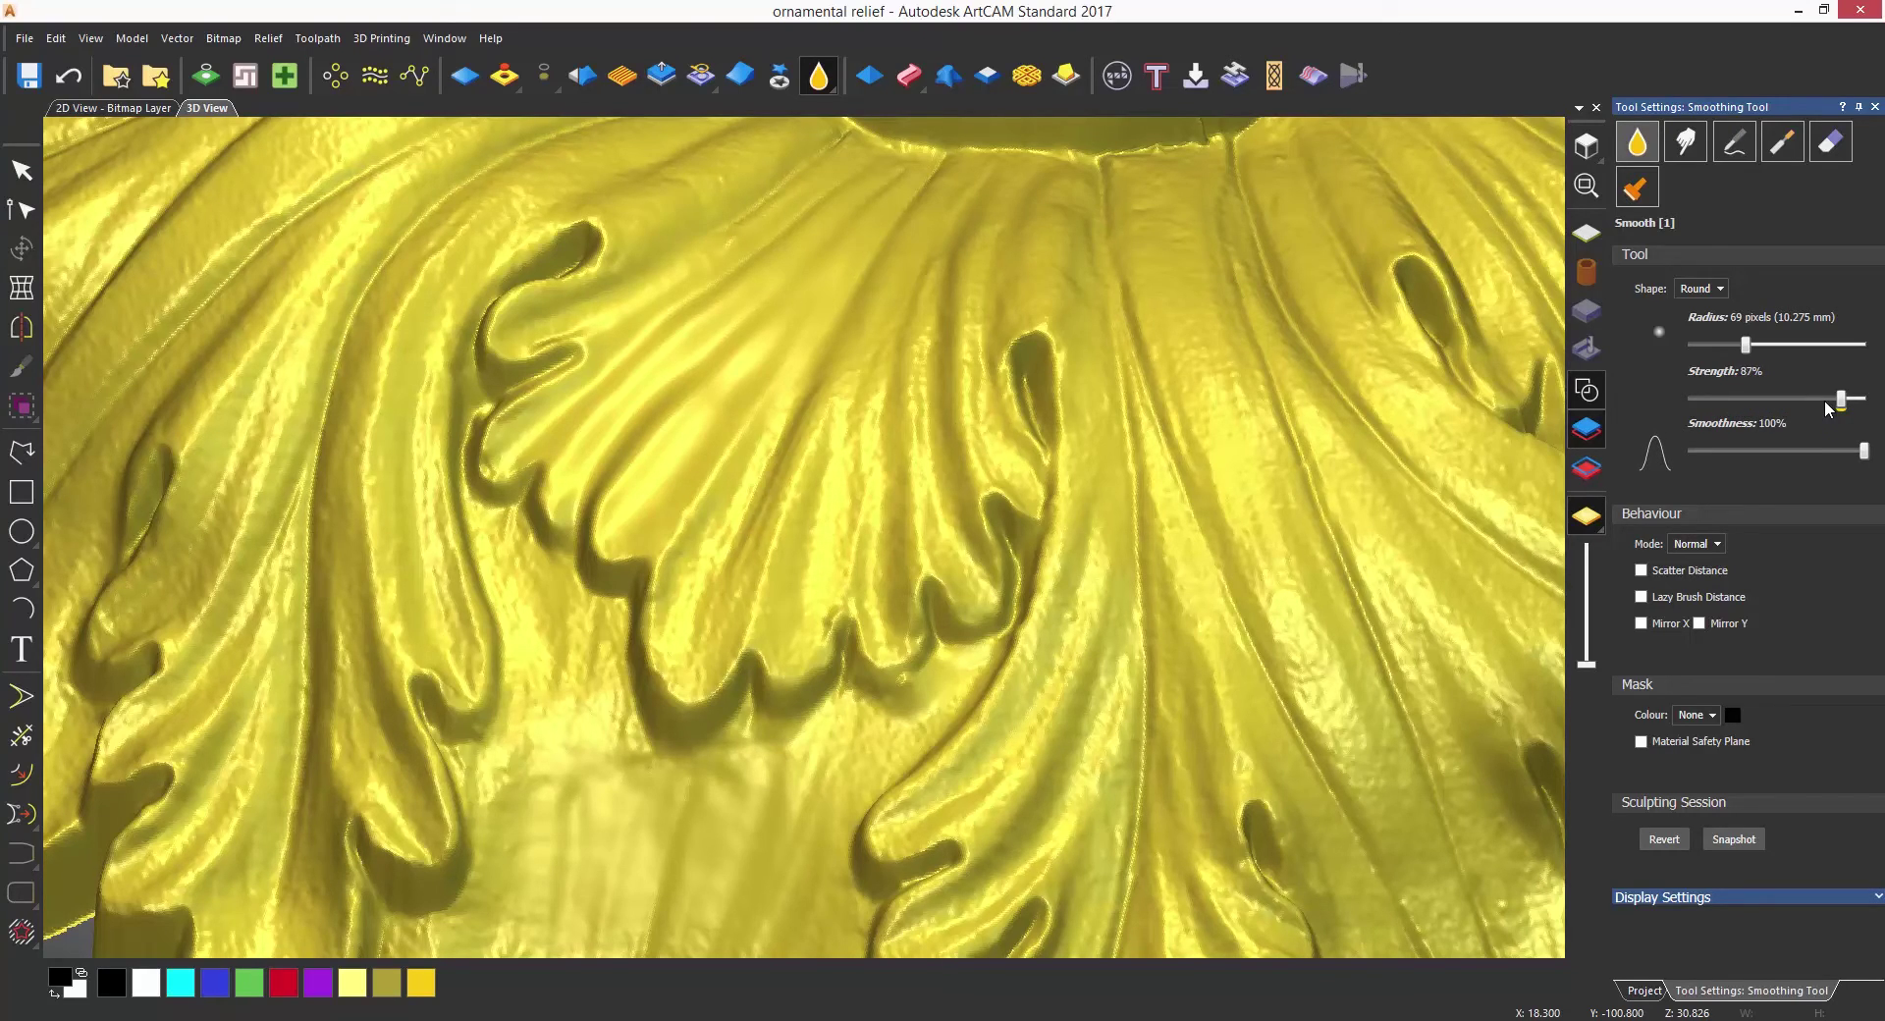
left_click_drag(1828, 410, 1802, 409)
left_click_drag(1803, 408, 1793, 401)
Step: Look at the mask colour options and switch the material safety plane on and off again
left_click(1714, 716)
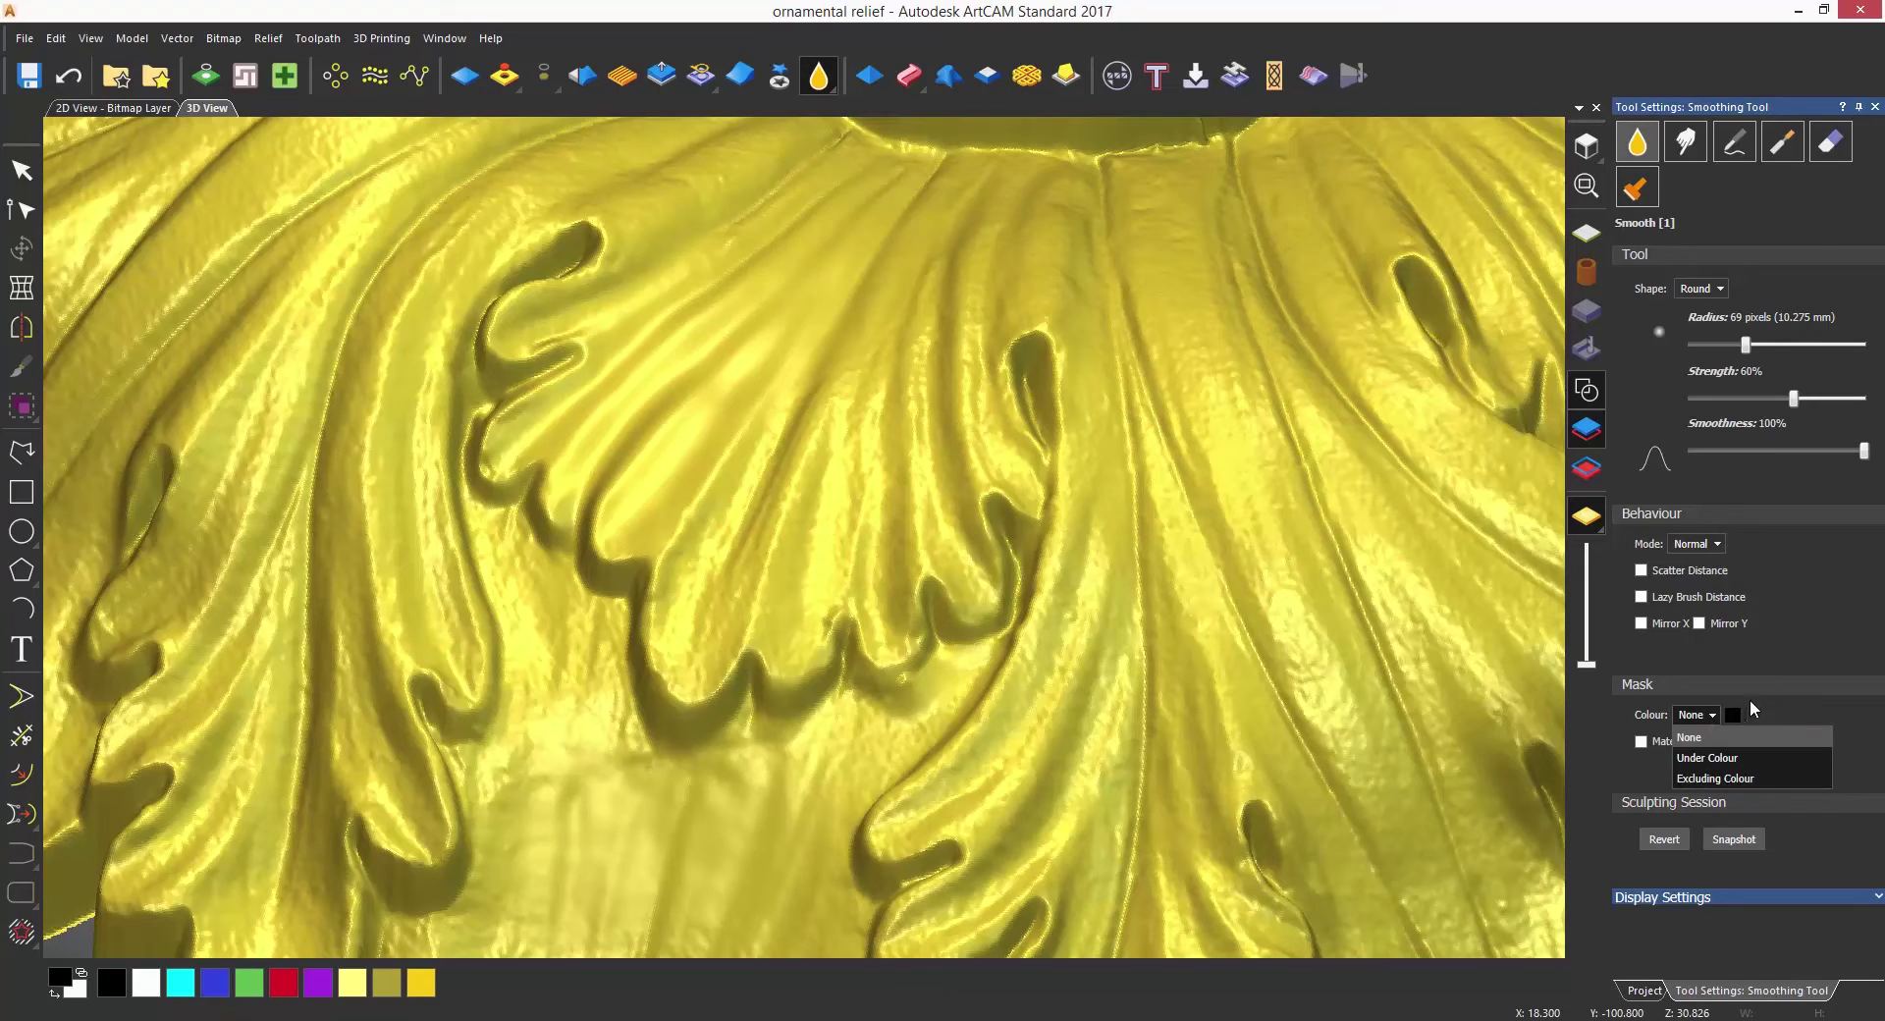
left_click(1775, 693)
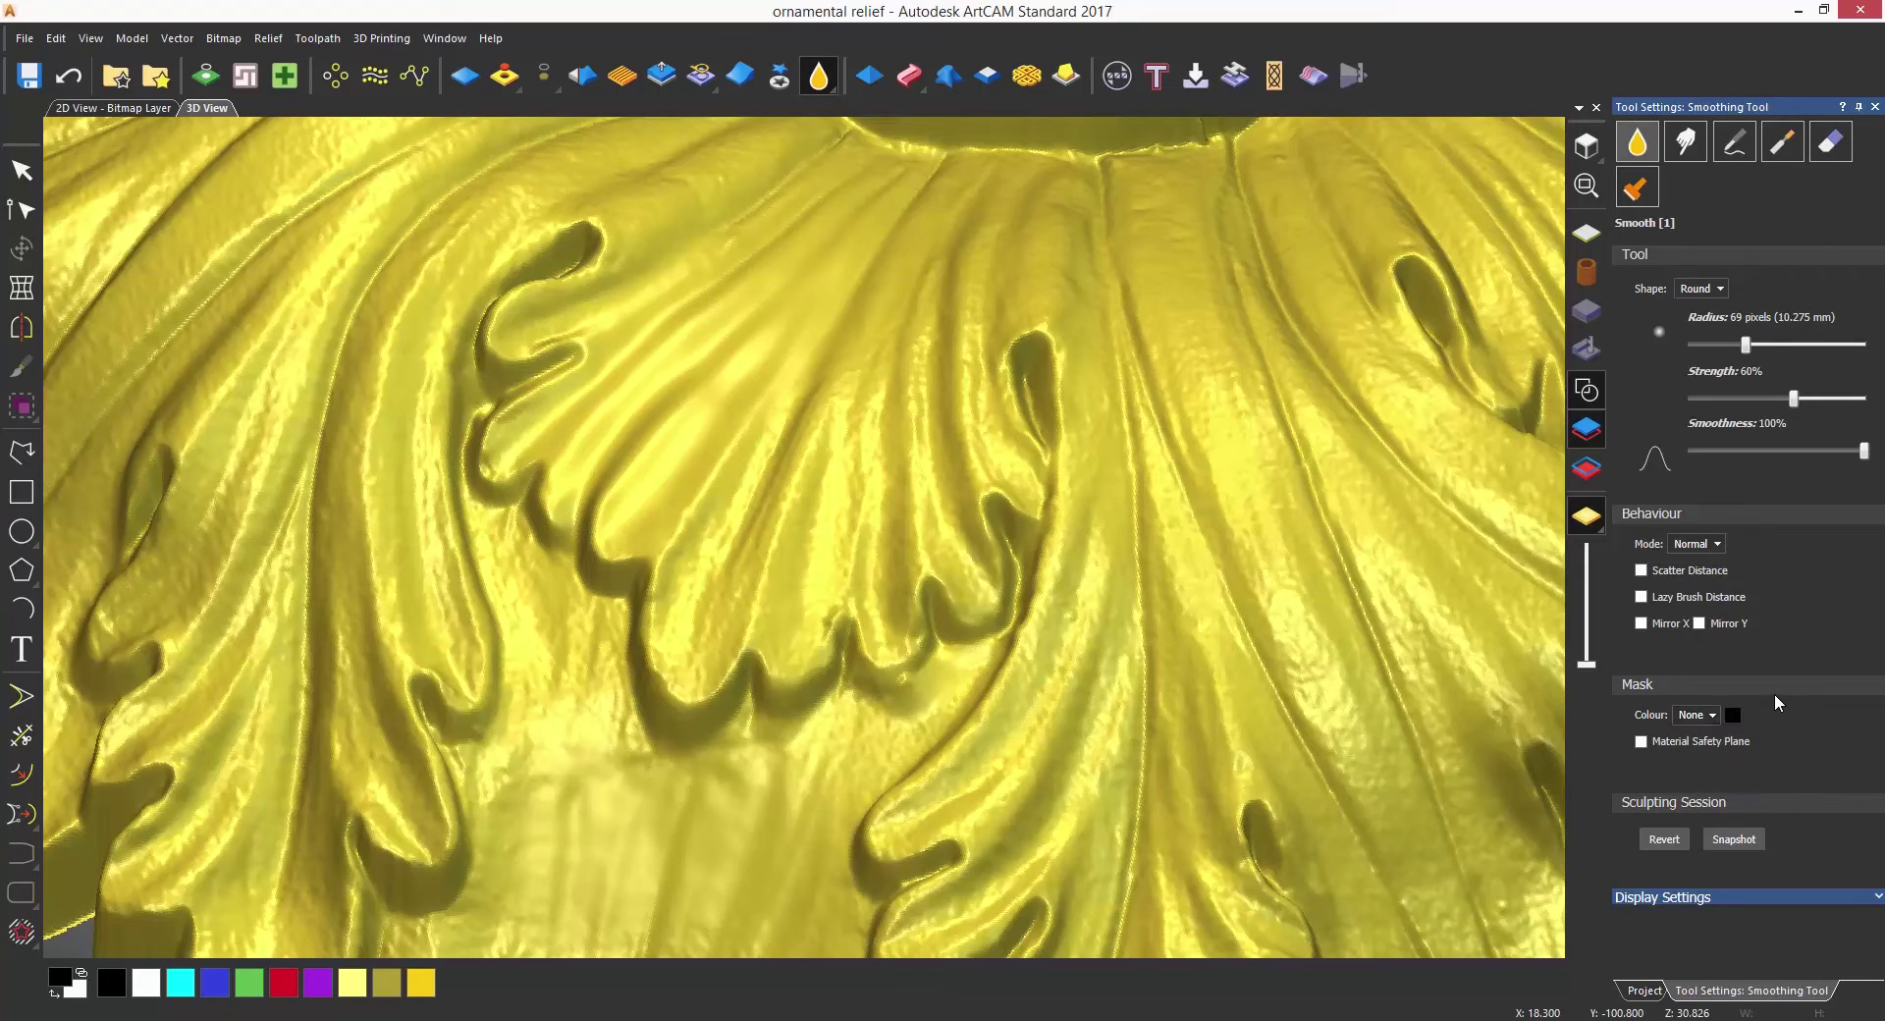
left_click(1641, 743)
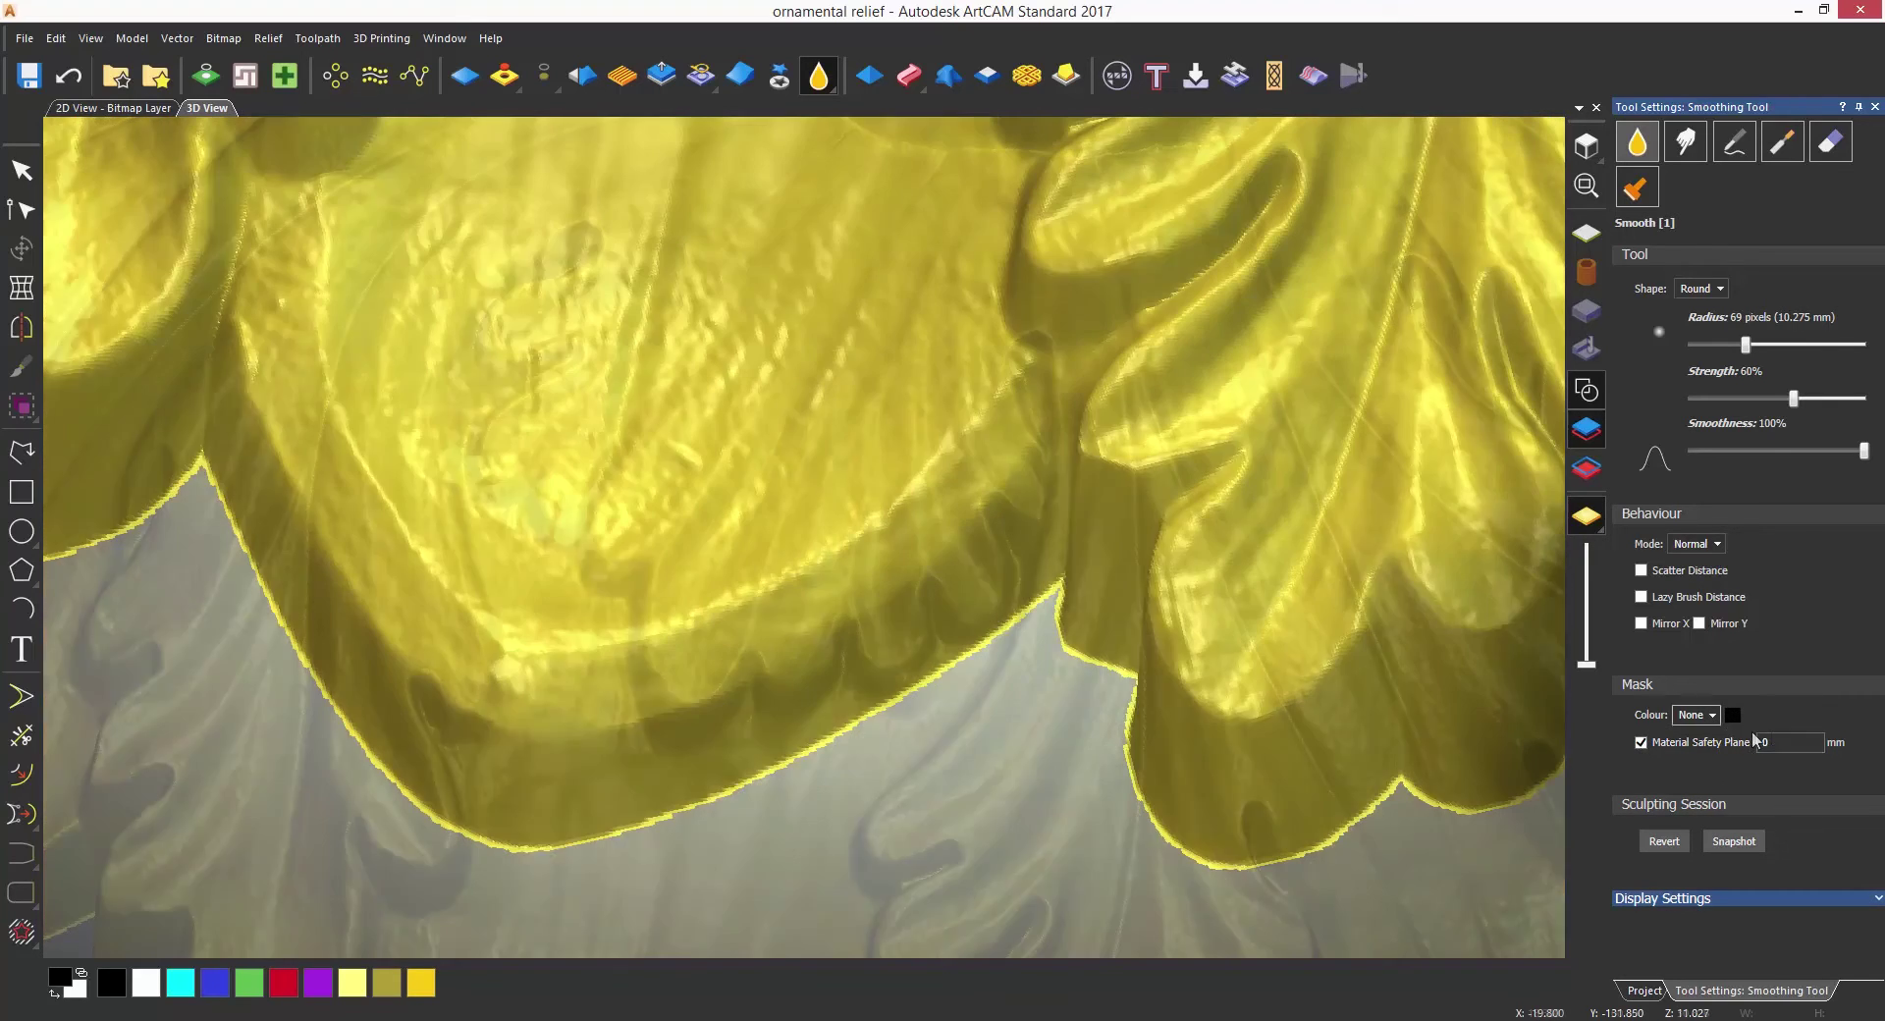
left_click(1641, 743)
Step: Smooth the outer bottom edge of the lower petal with the material safety plane turned off
mouse_move(734, 738)
left_mouse_down()
mouse_move(747, 785)
mouse_move(981, 787)
mouse_move(640, 825)
mouse_move(721, 826)
left_mouse_up()
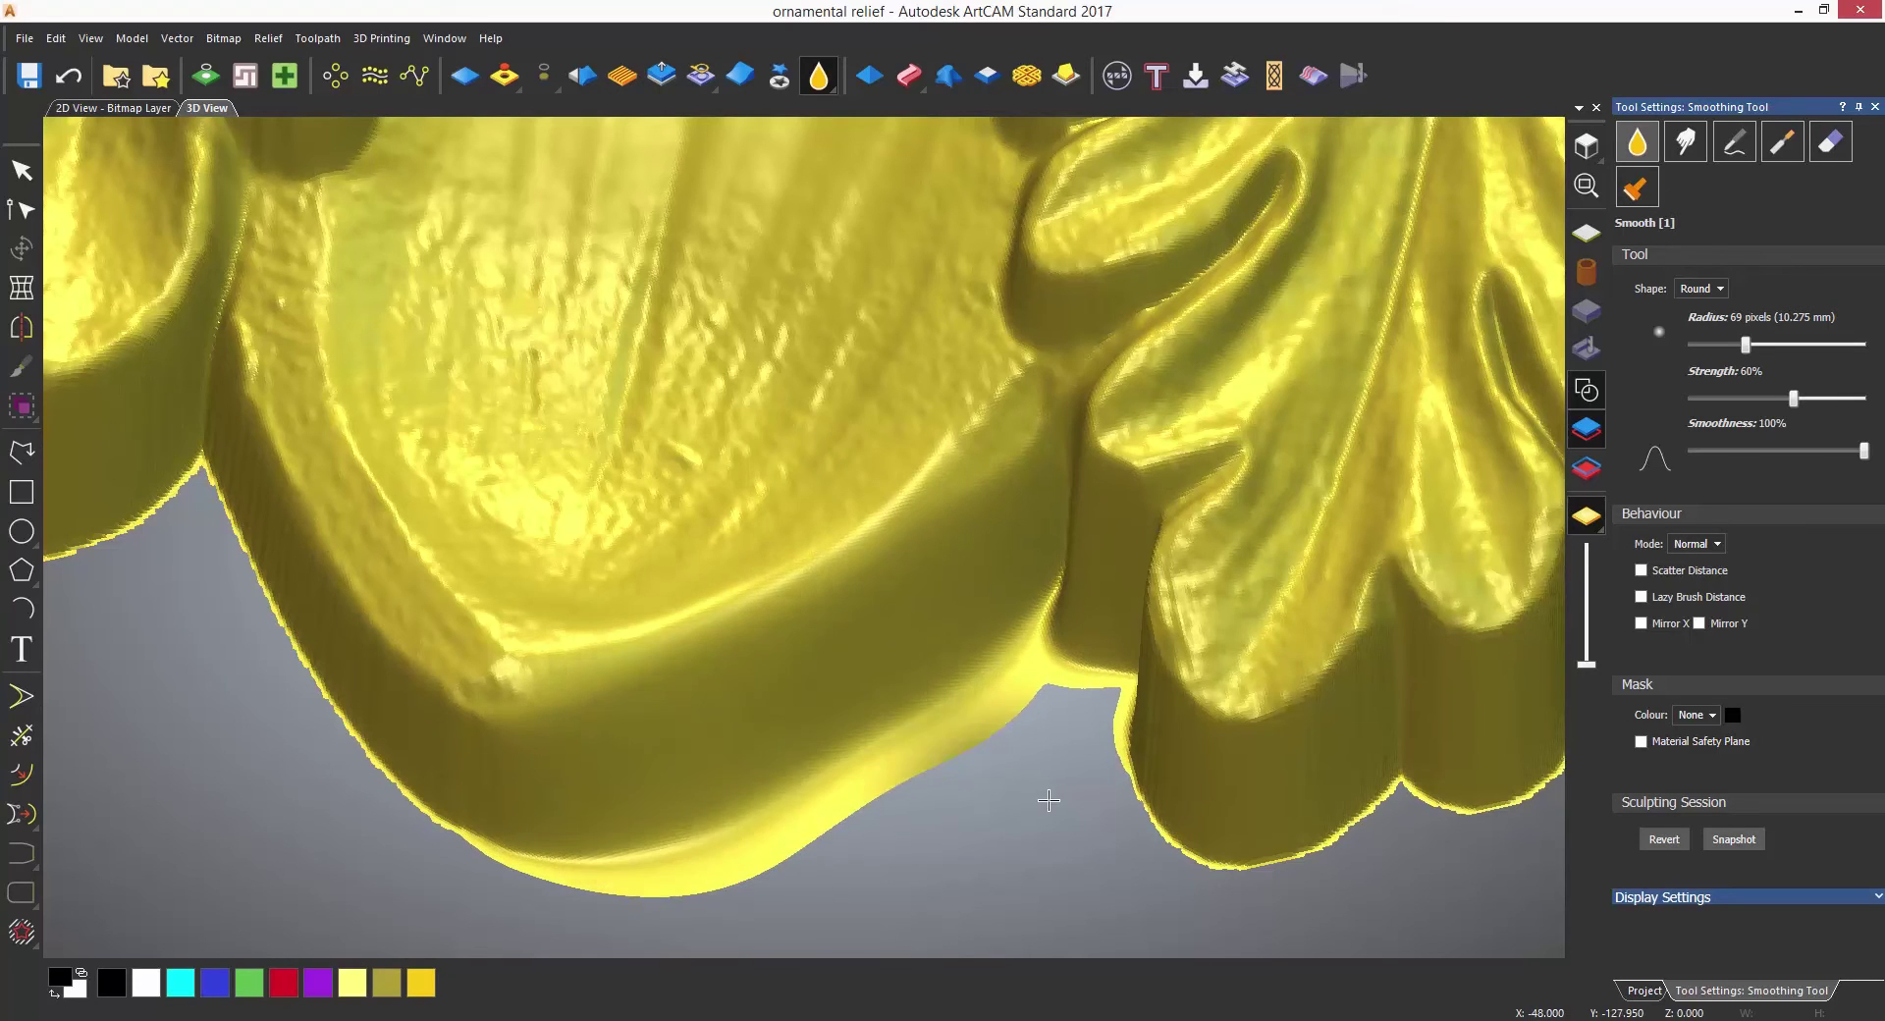
scroll(1048, 791, "down", 3)
scroll(1393, 681, "up", 3)
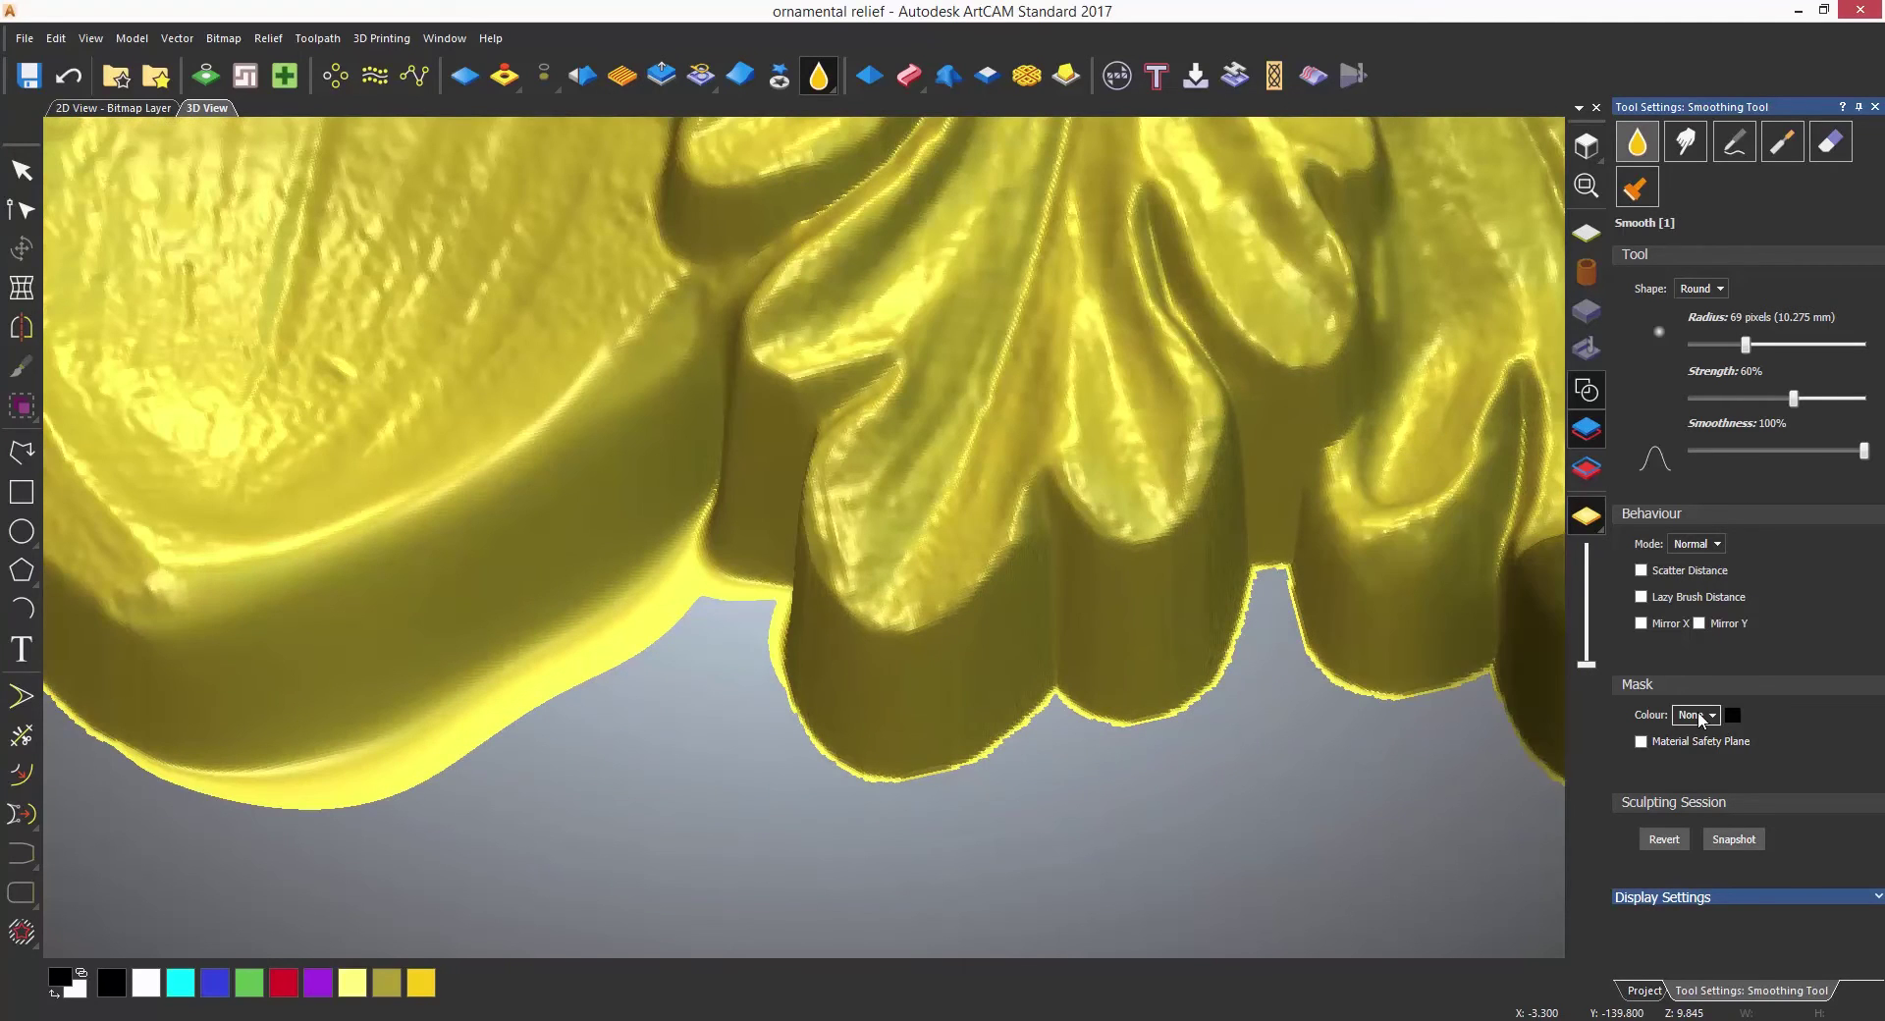
Step: Enable the material safety plane at 1 mm and smooth the outer edges of the neighbouring leaf tips
left_click(1681, 748)
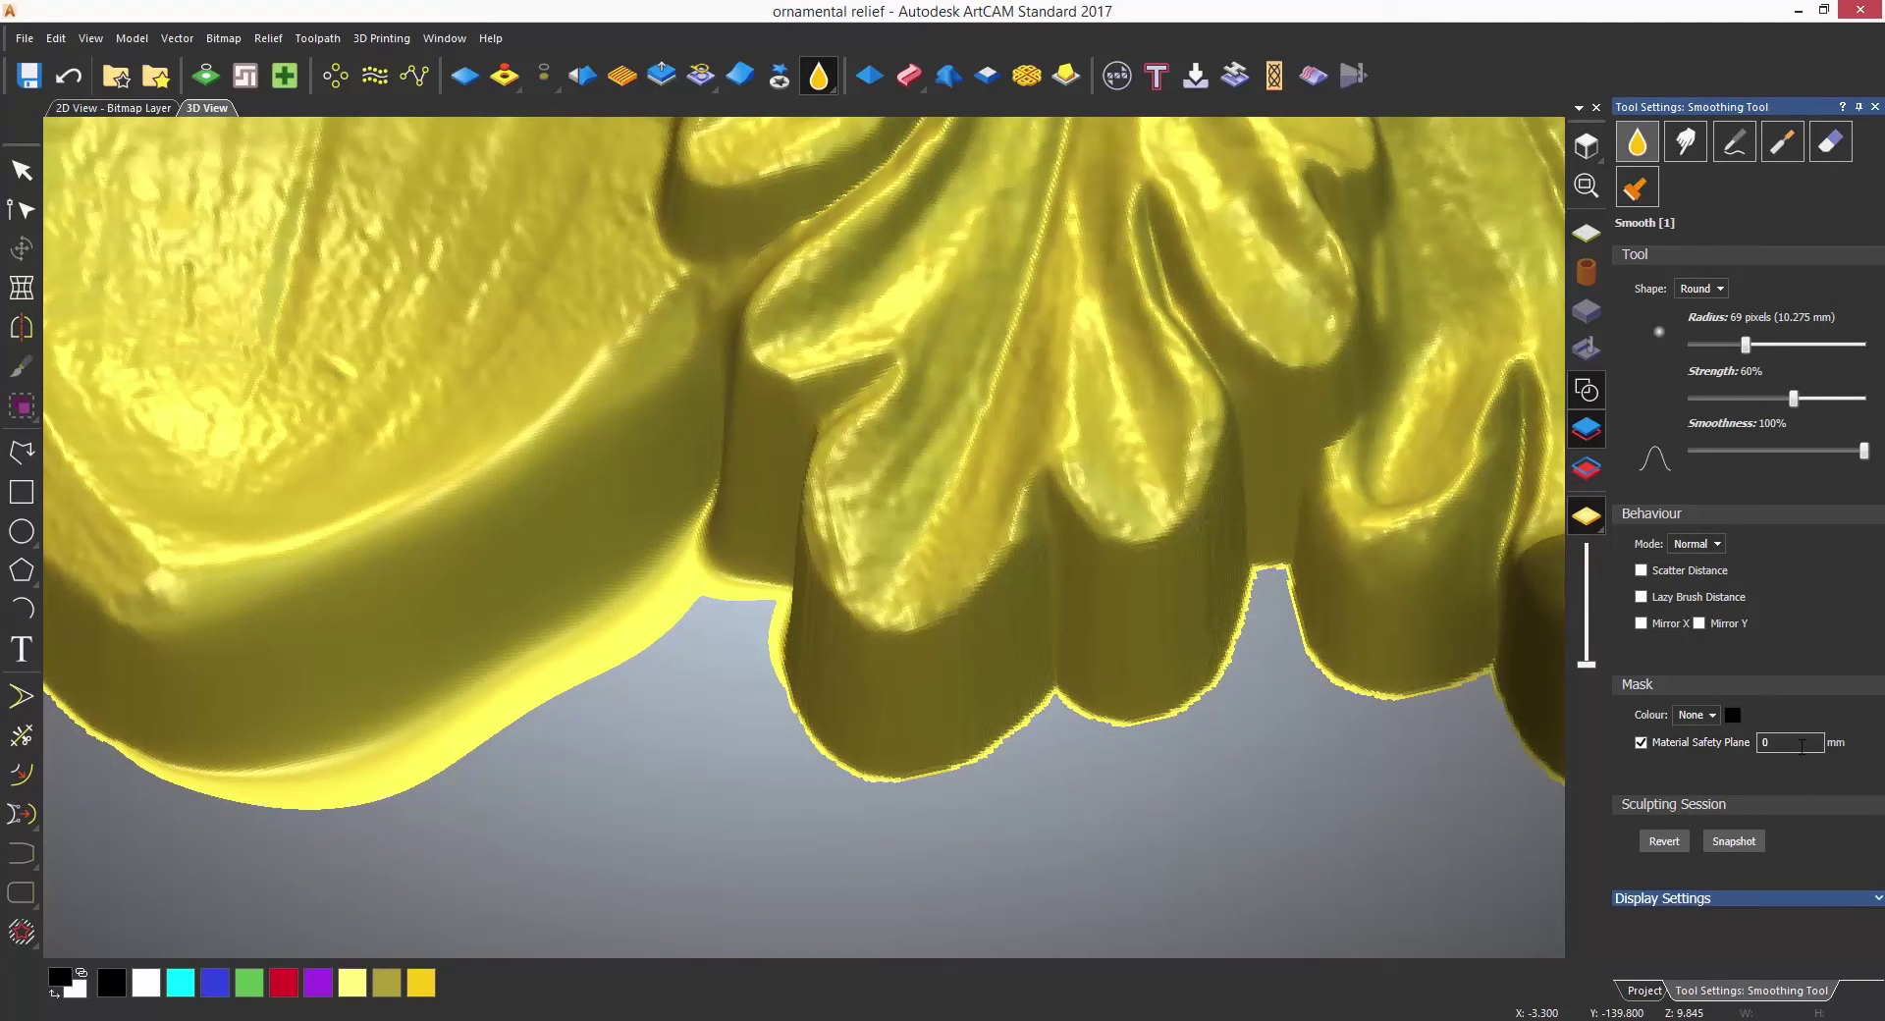
key("BackSpace")
type("1")
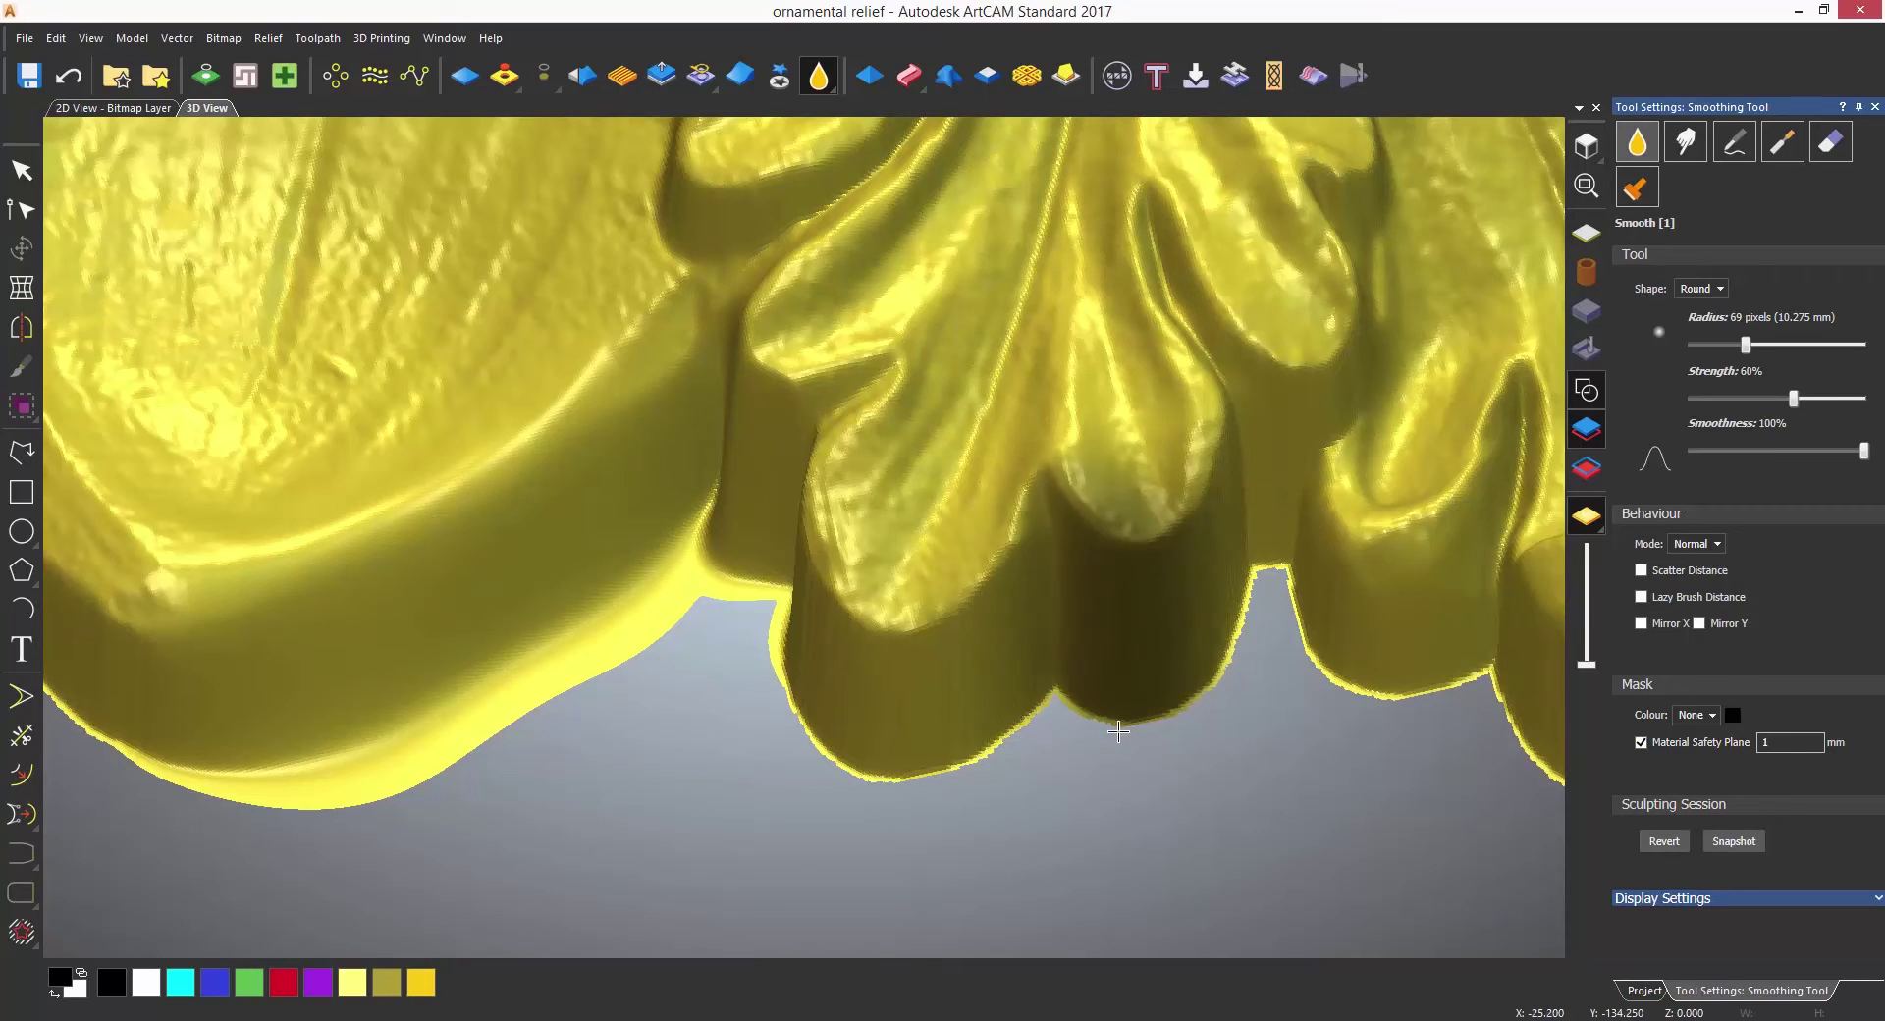
mouse_move(1123, 723)
left_mouse_down()
mouse_move(992, 713)
mouse_move(827, 745)
mouse_move(817, 708)
mouse_move(994, 744)
mouse_move(1137, 703)
mouse_move(1217, 644)
mouse_move(1203, 655)
left_mouse_up()
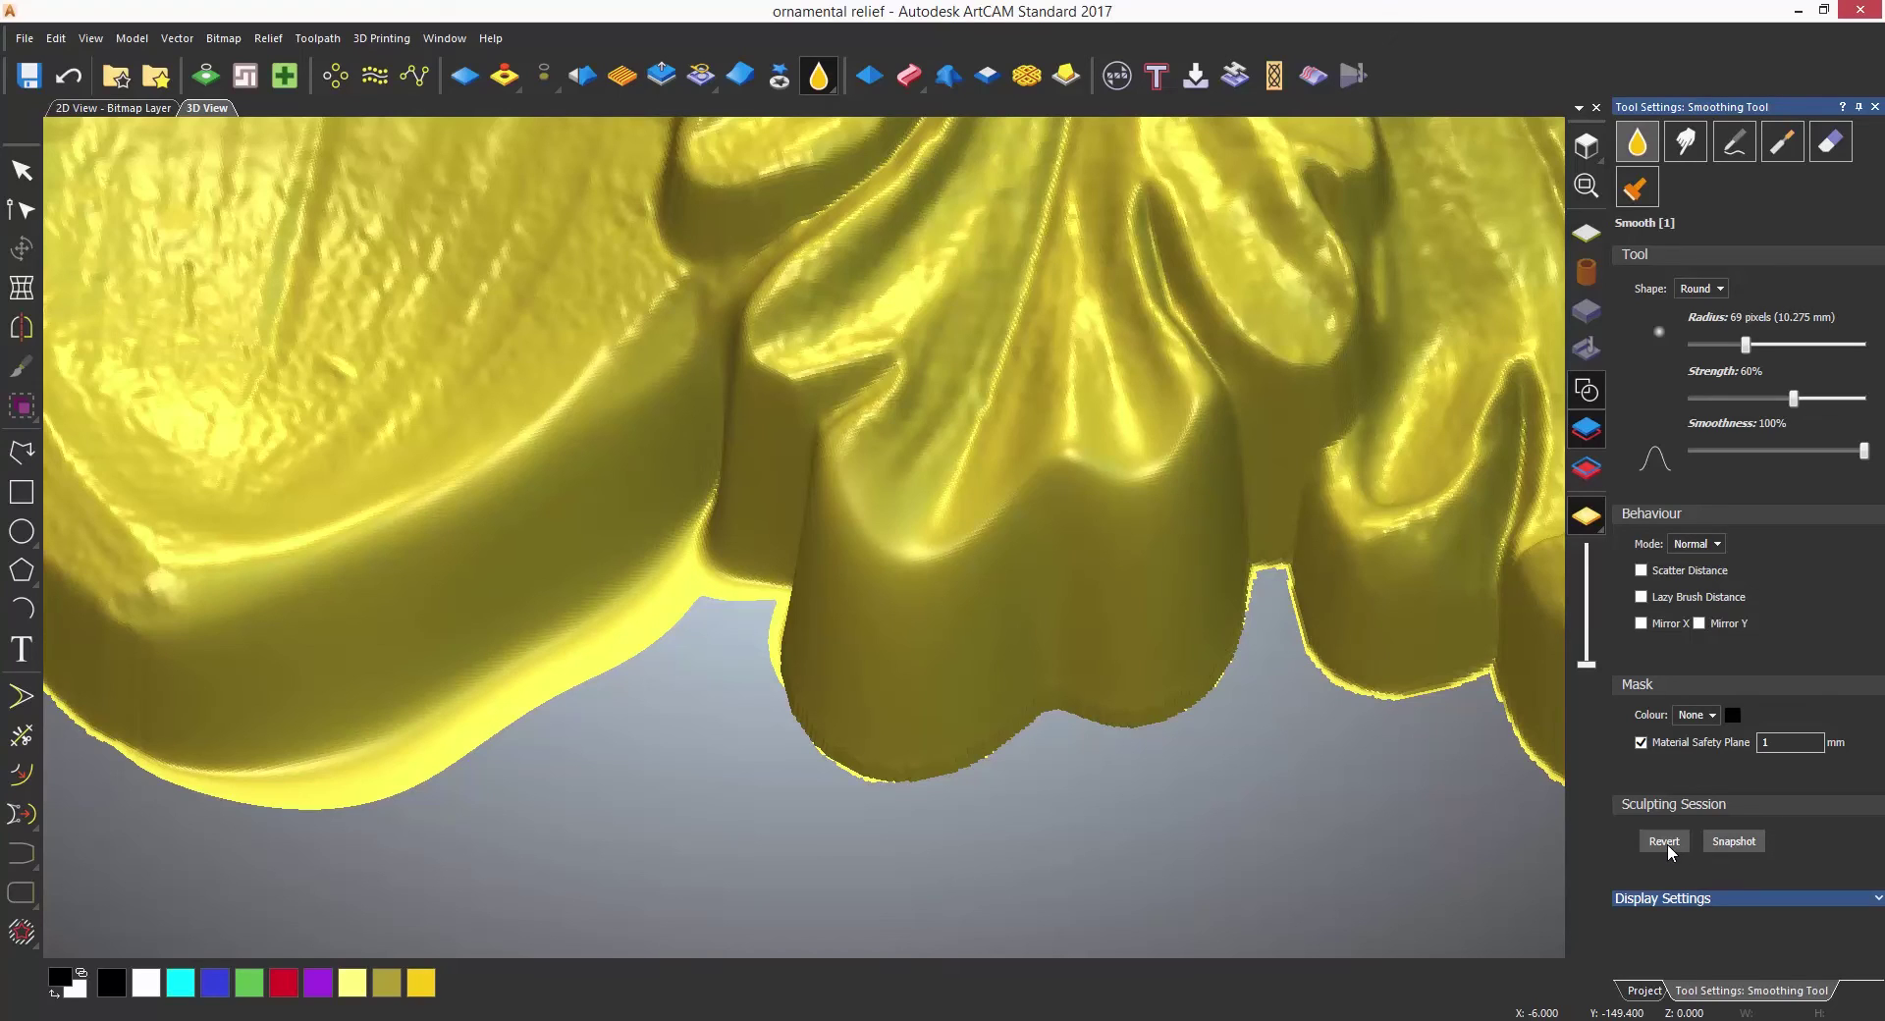
Step: Take a sculpting snapshot, and smooth across the lower leaf edges with the material safety plane turned off
left_click(1734, 843)
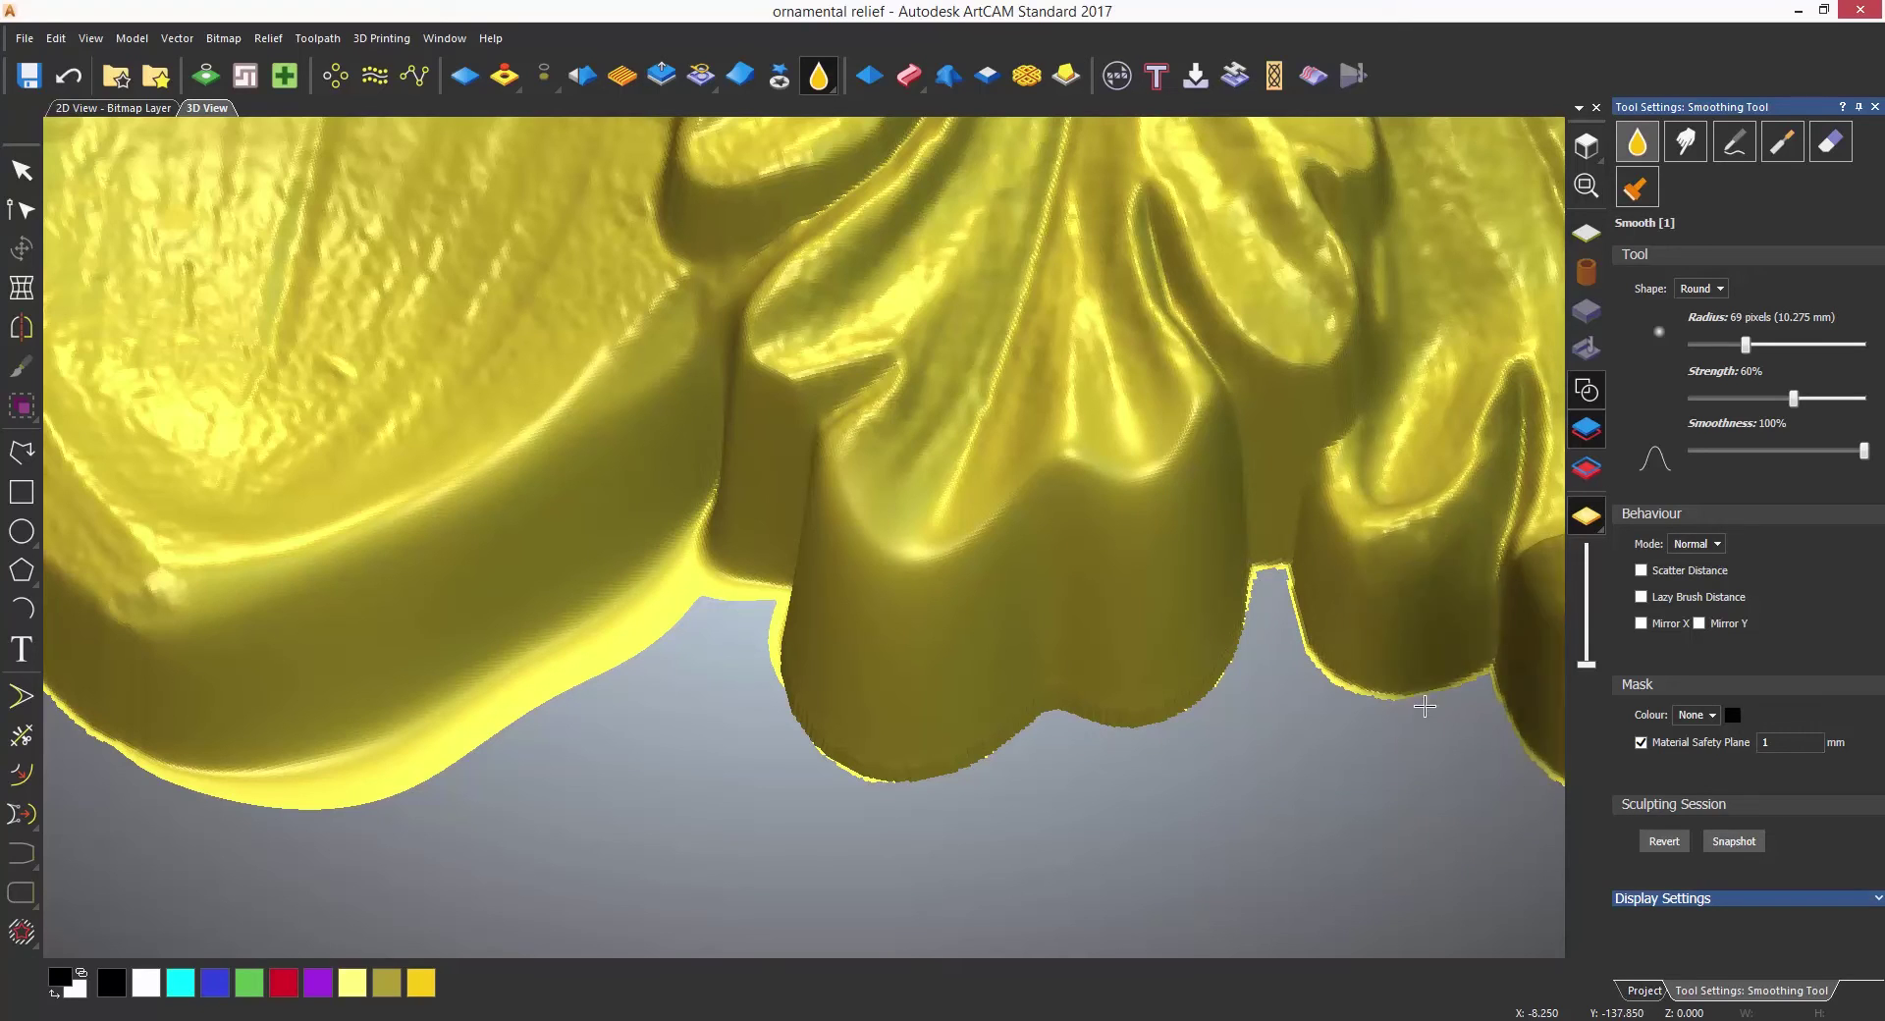
left_click(1640, 744)
mouse_move(1118, 621)
left_mouse_down()
mouse_move(892, 619)
mouse_move(1035, 674)
mouse_move(1061, 517)
mouse_move(762, 467)
mouse_move(1068, 500)
mouse_move(1404, 422)
mouse_move(1175, 588)
mouse_move(842, 593)
mouse_move(694, 458)
mouse_move(576, 559)
mouse_move(672, 566)
mouse_move(345, 686)
mouse_move(800, 680)
mouse_move(1170, 706)
mouse_move(1492, 556)
left_mouse_up()
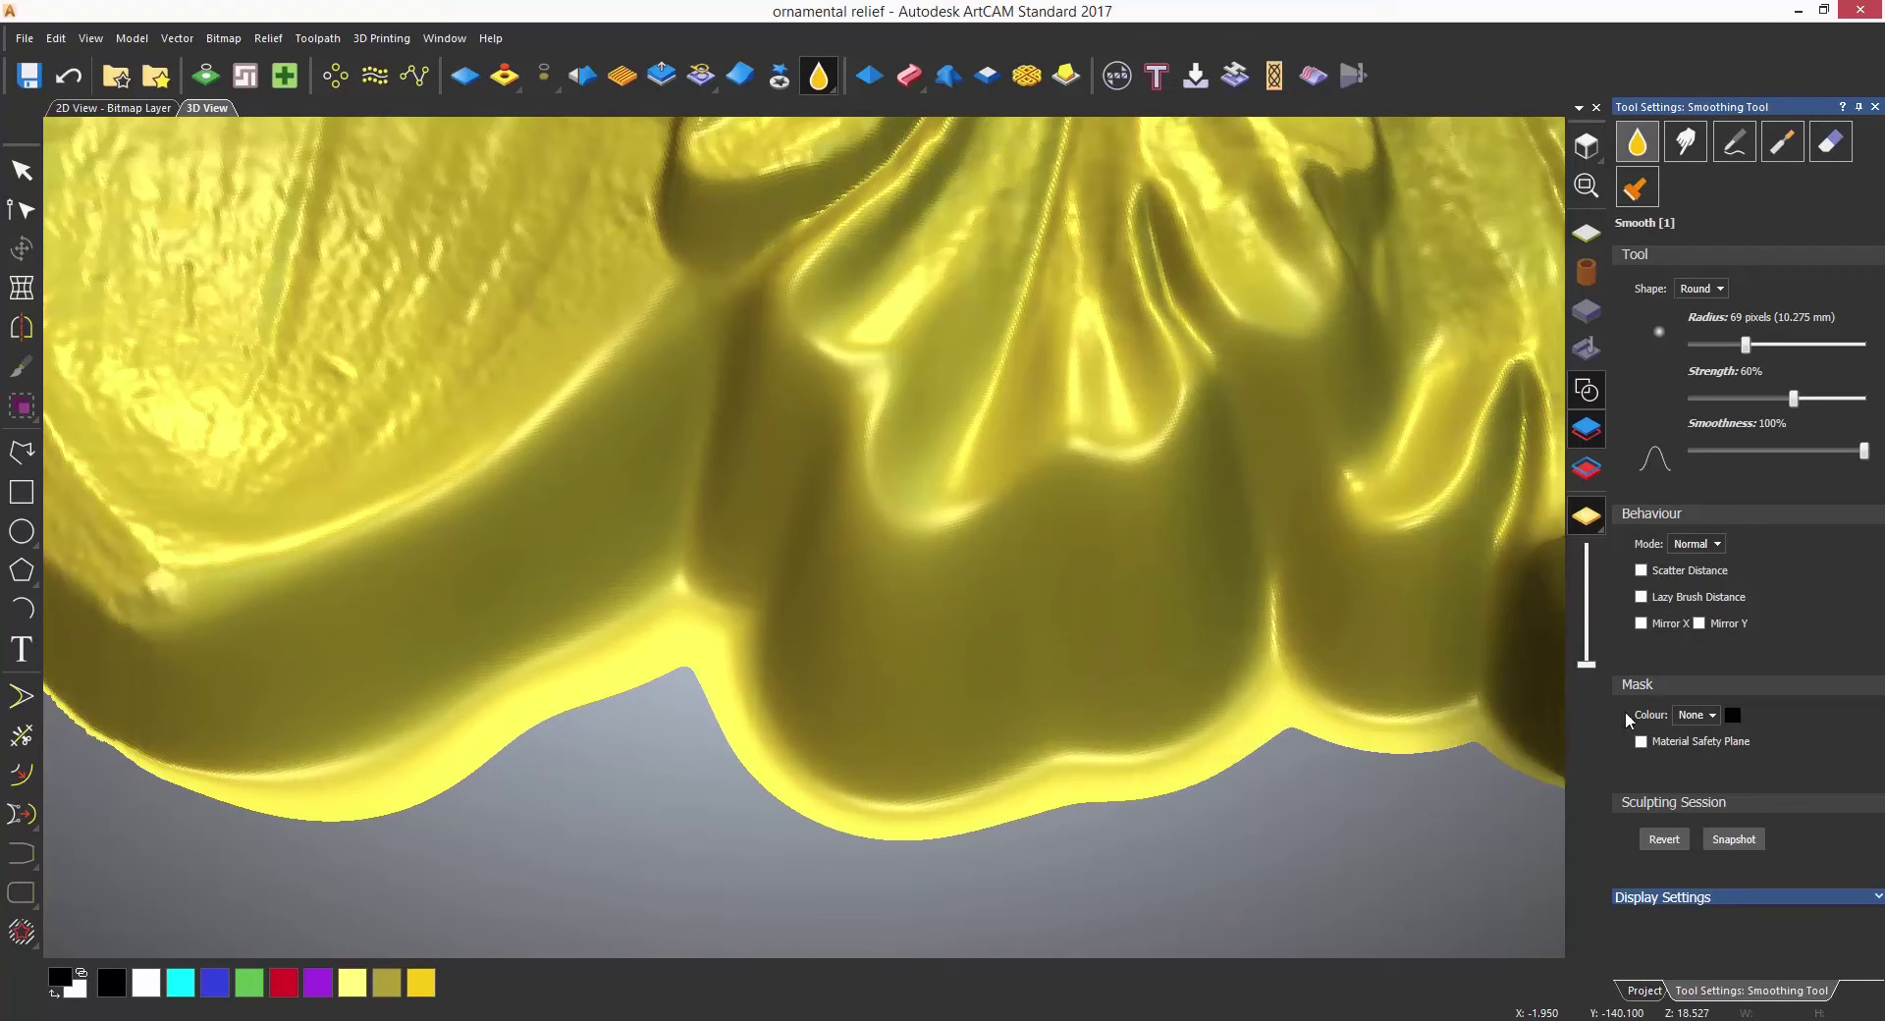
Step: Revert the sculpting to the snapshot and undo the earlier smoothing of the petal and leaf edges
left_click(1665, 841)
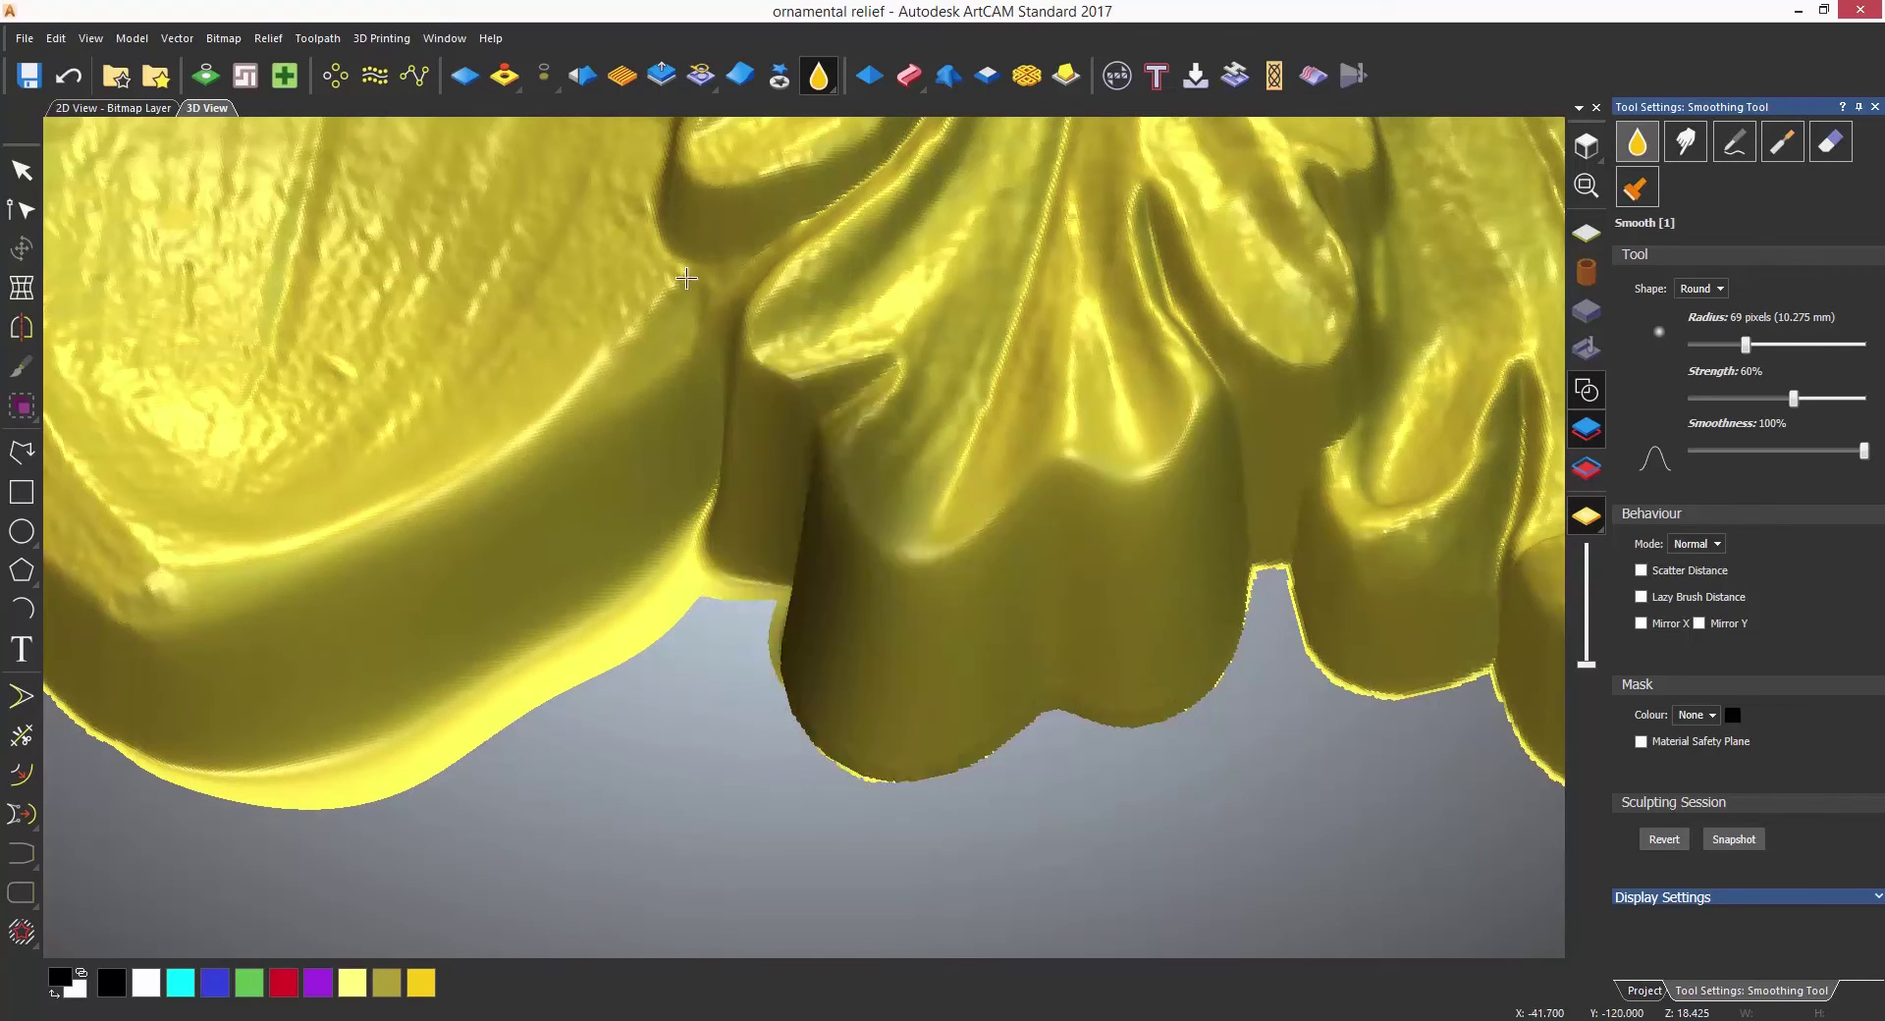
left_click(71, 79)
left_click(70, 79)
left_click(71, 79)
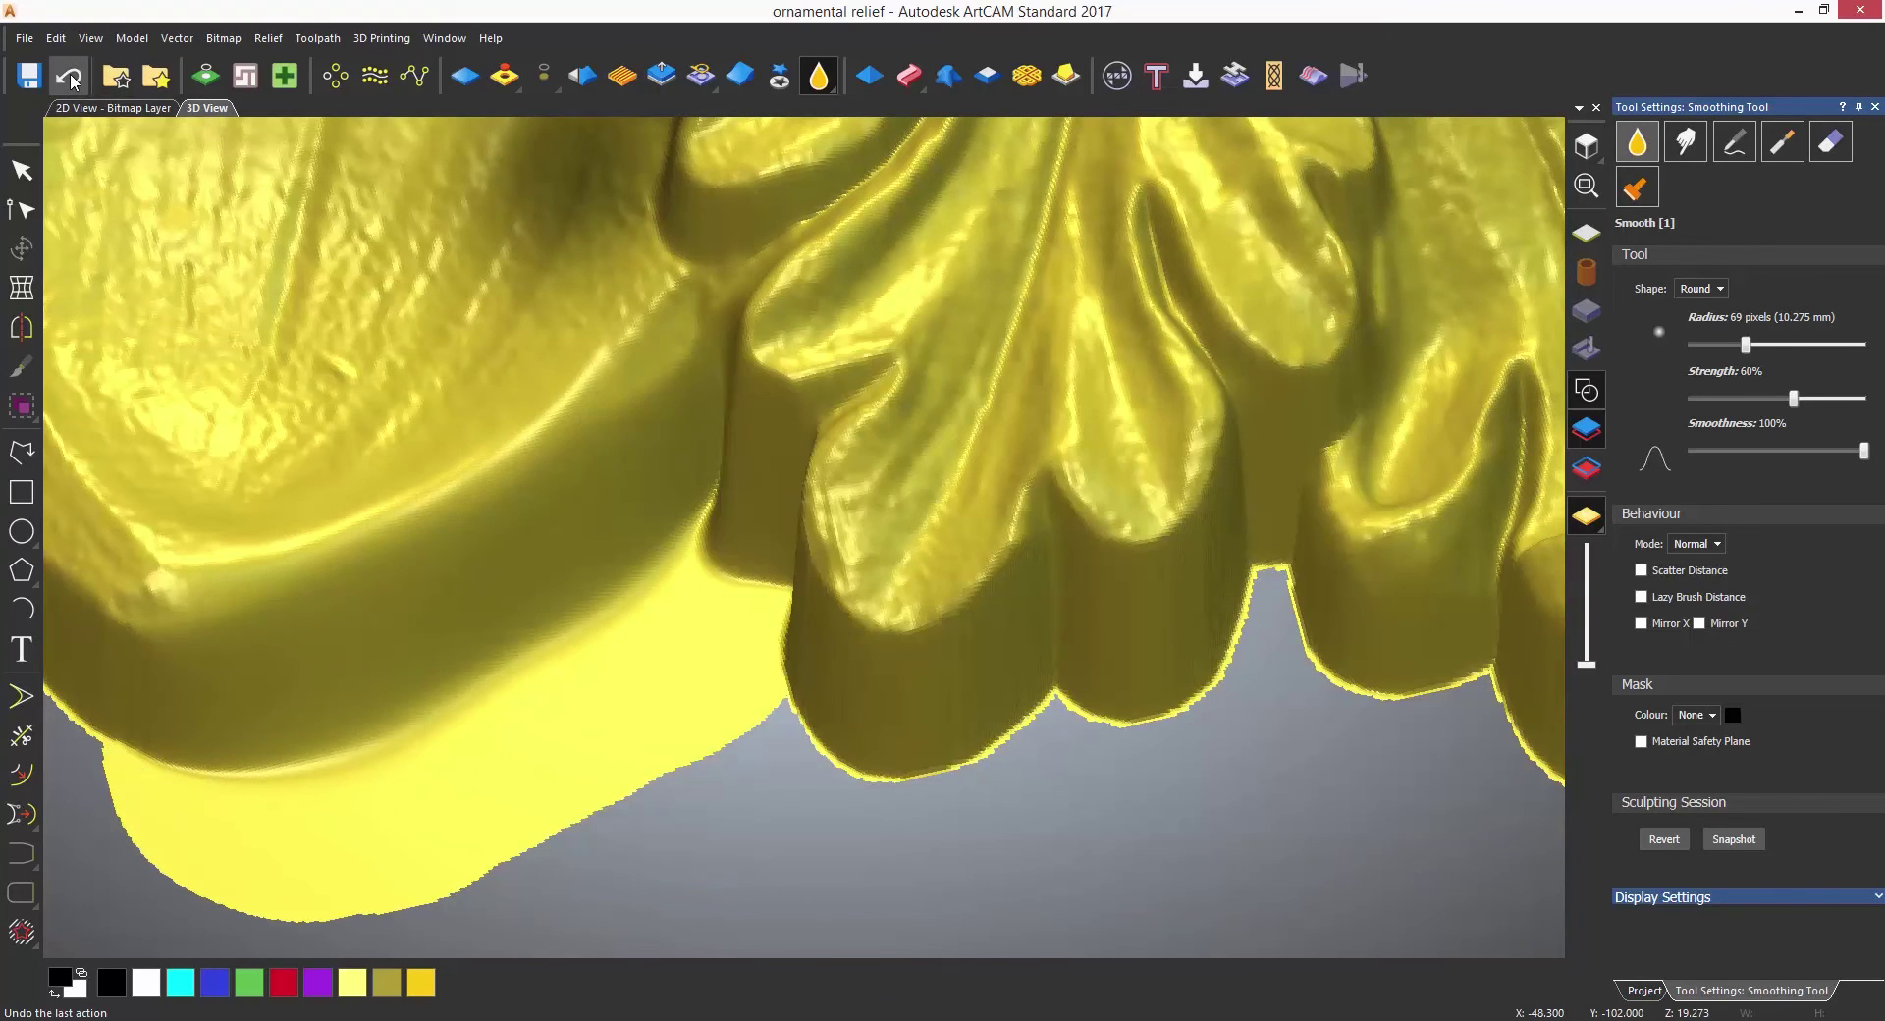
left_click(71, 78)
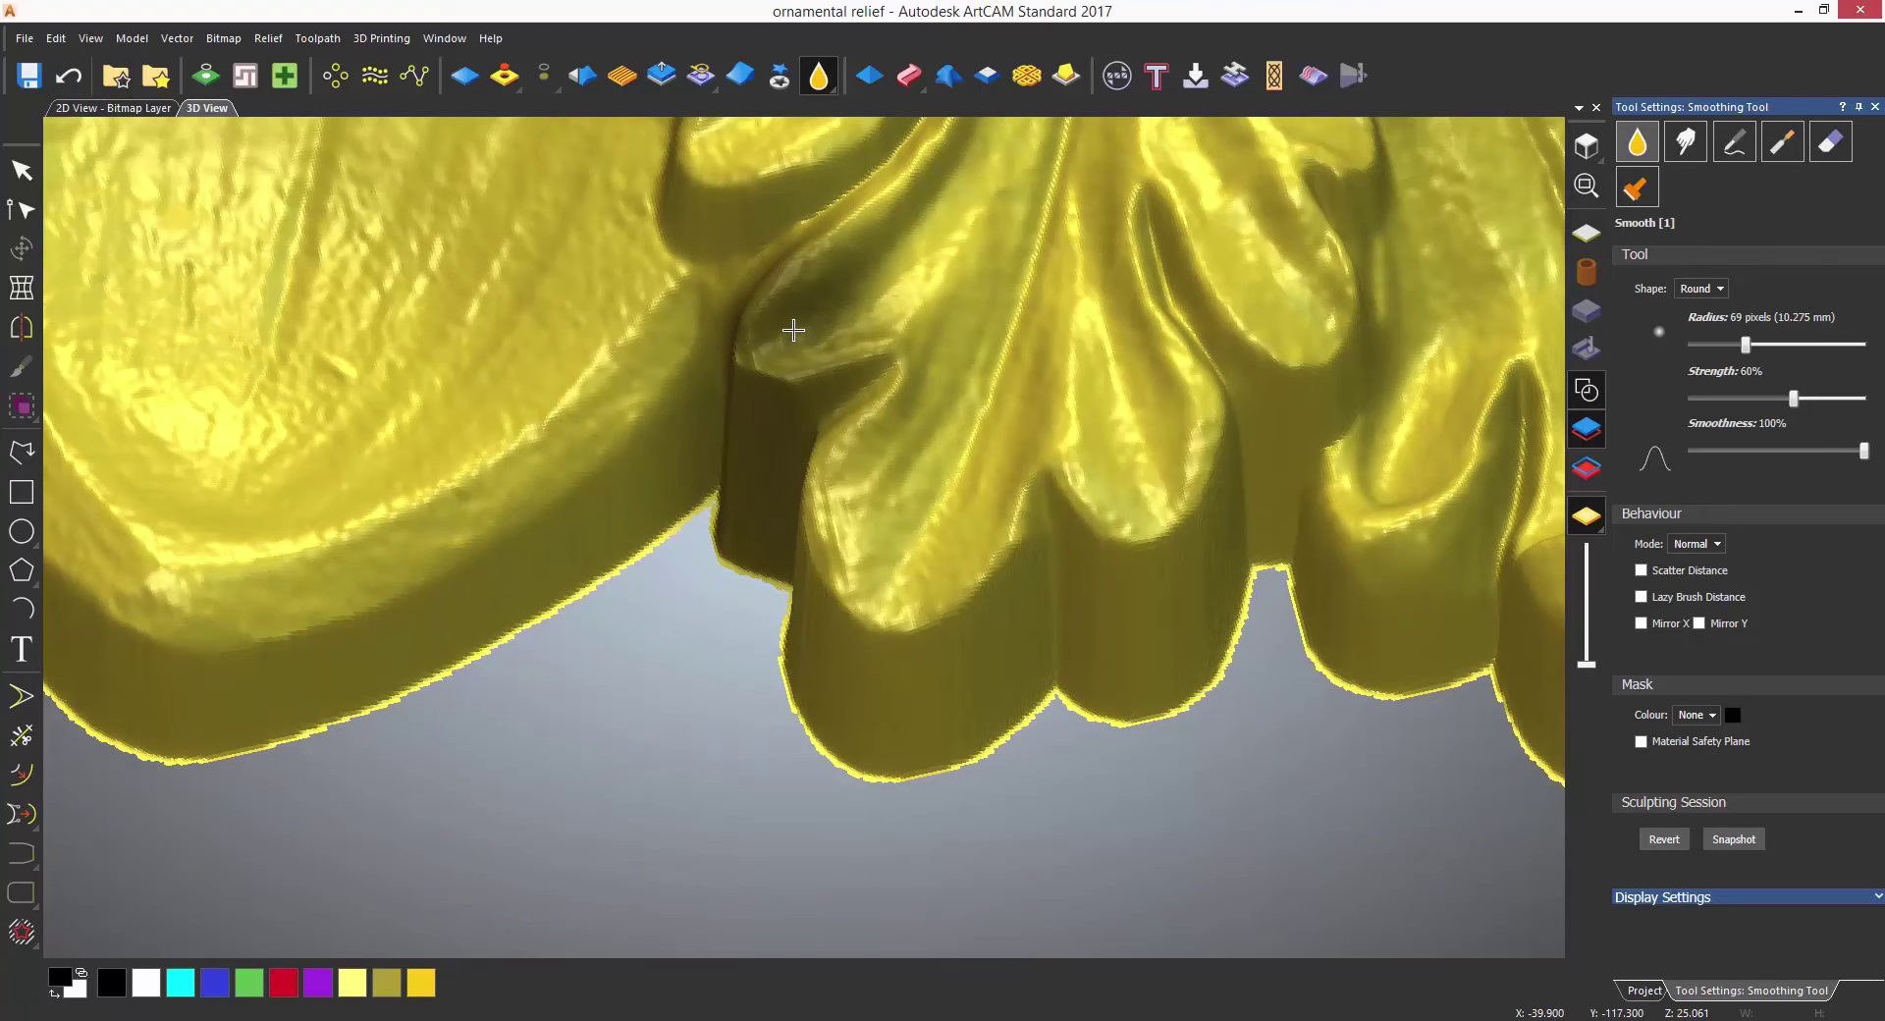
Step: Add a short stroke of raised material on the lower petal using the Deposit tool in Normal mode
left_click(1730, 149)
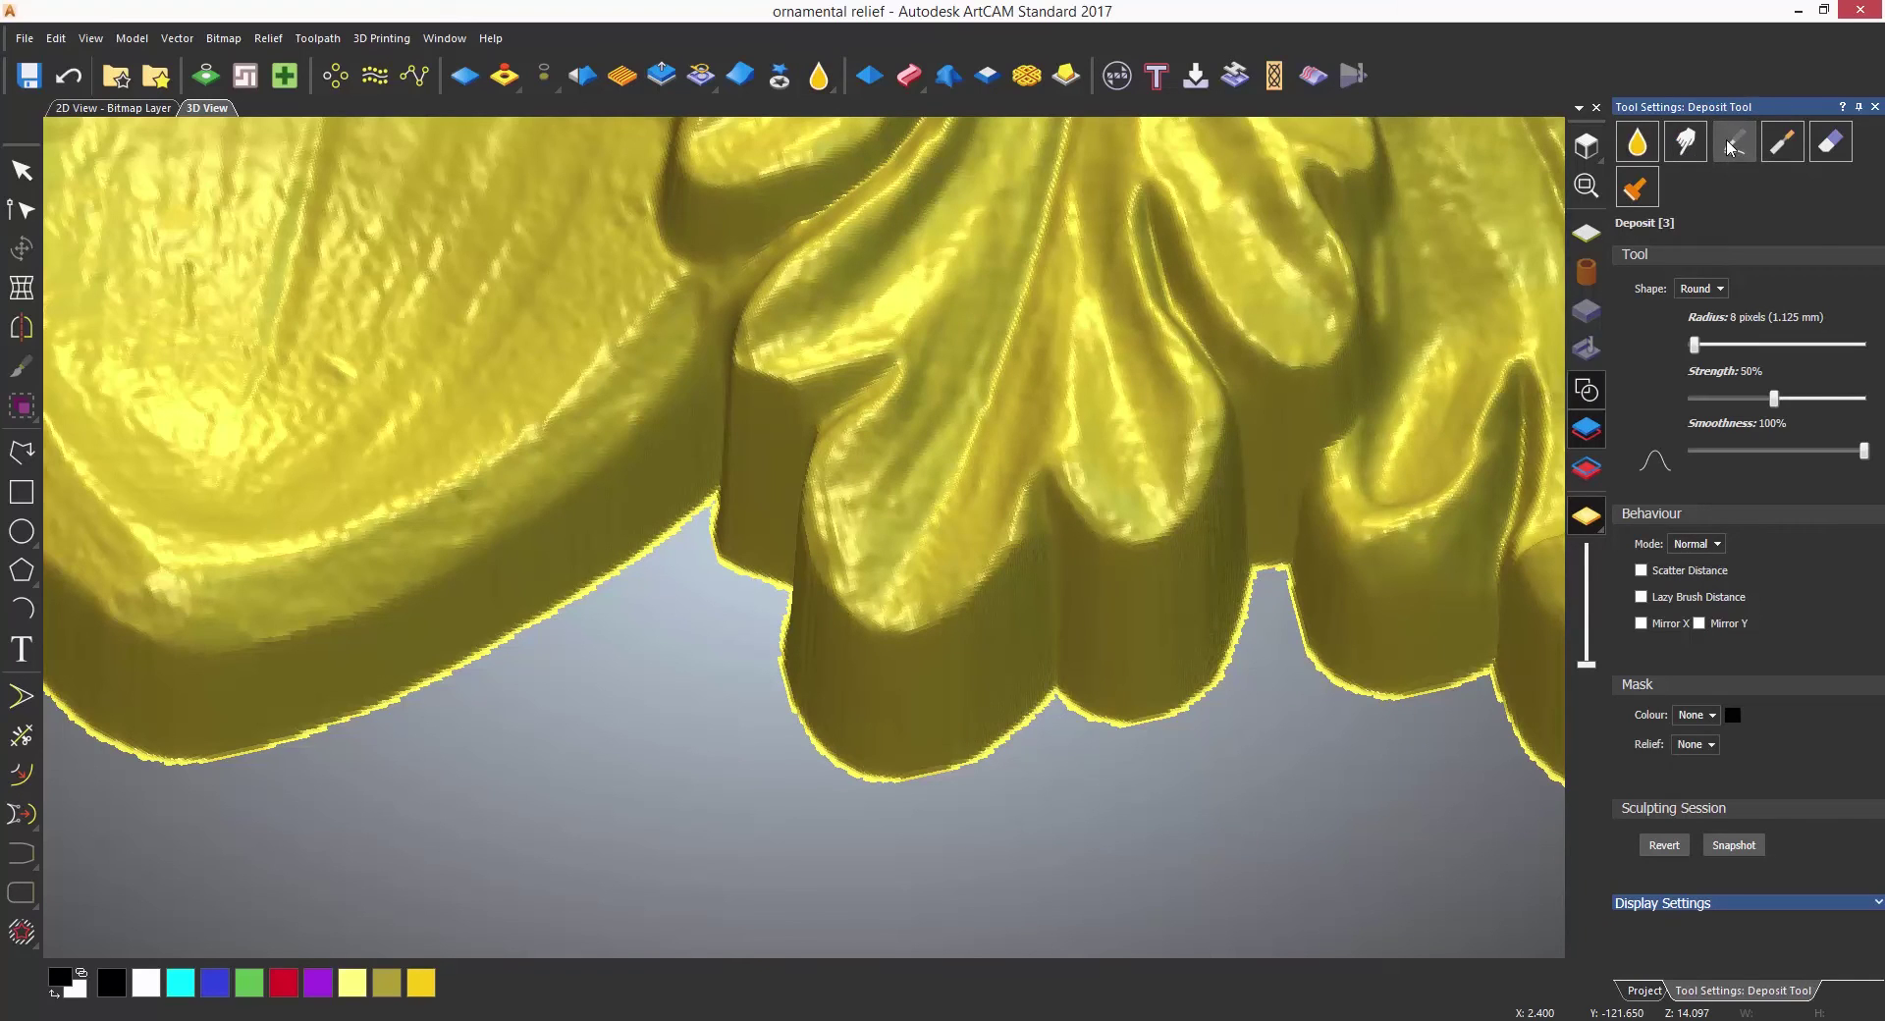
left_click(1702, 548)
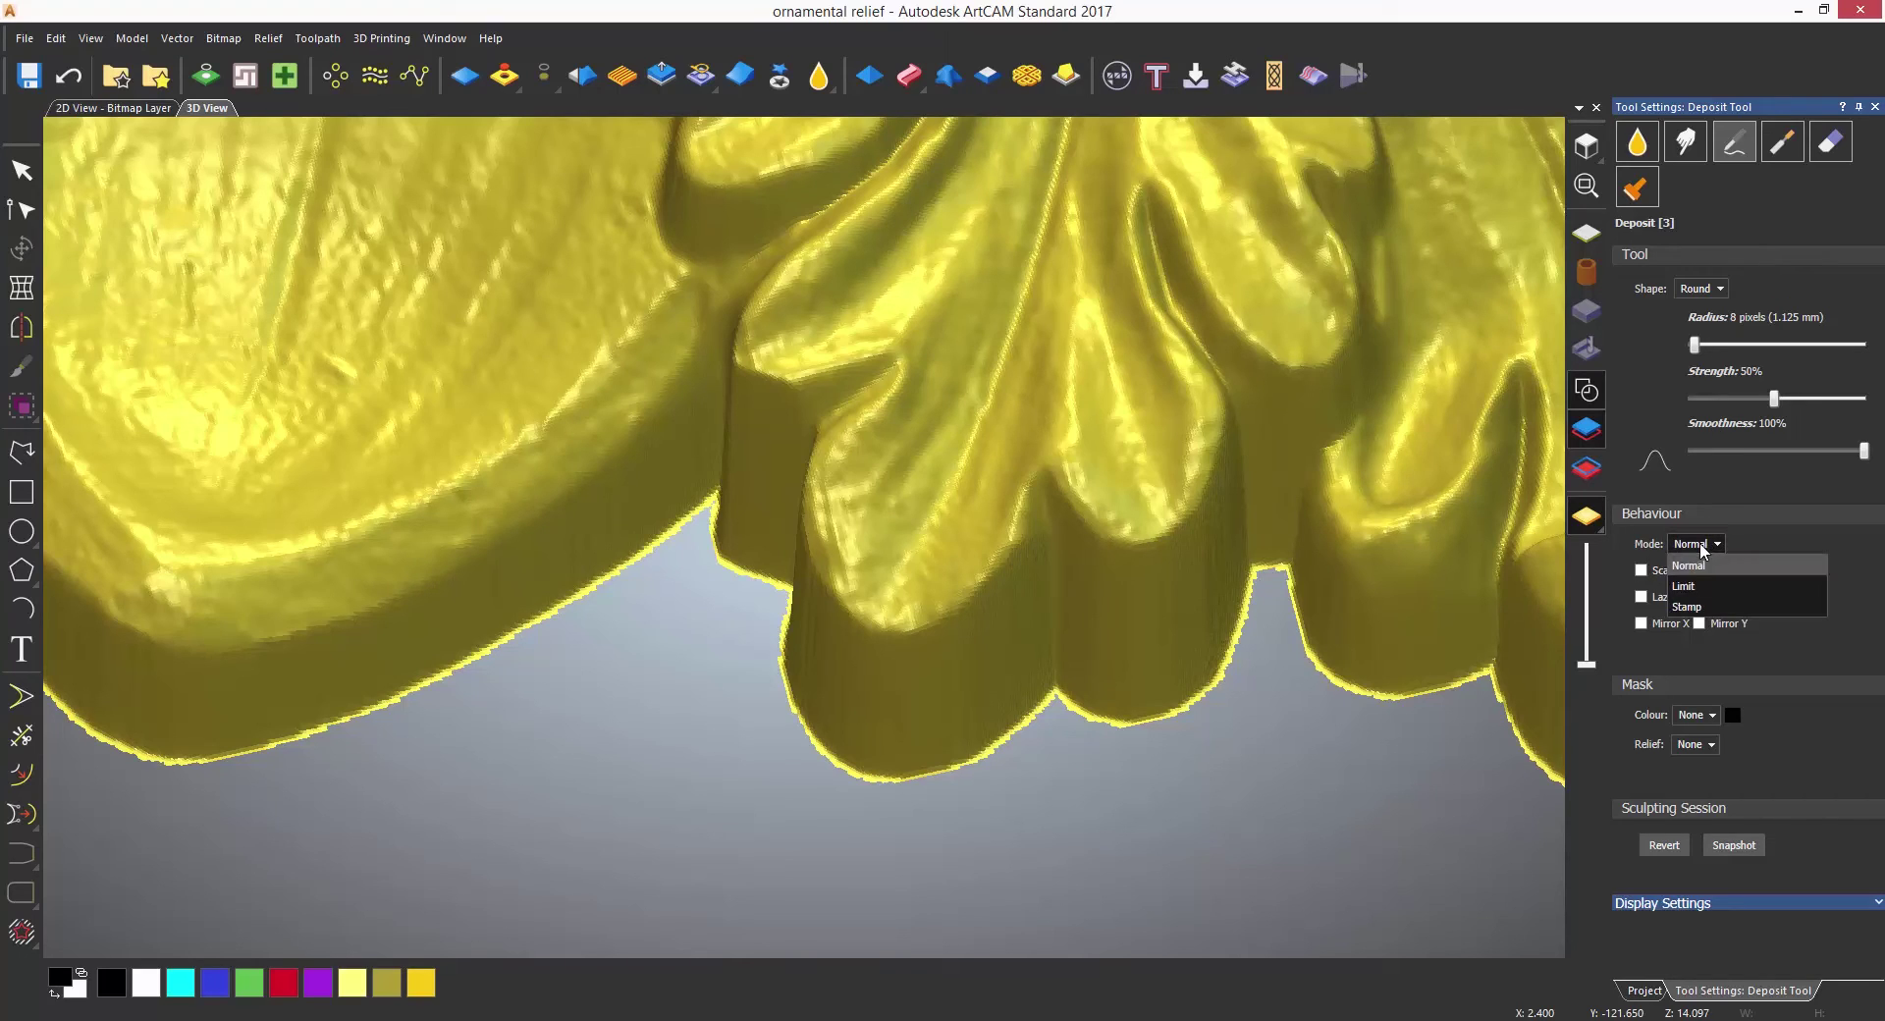
left_click(1698, 606)
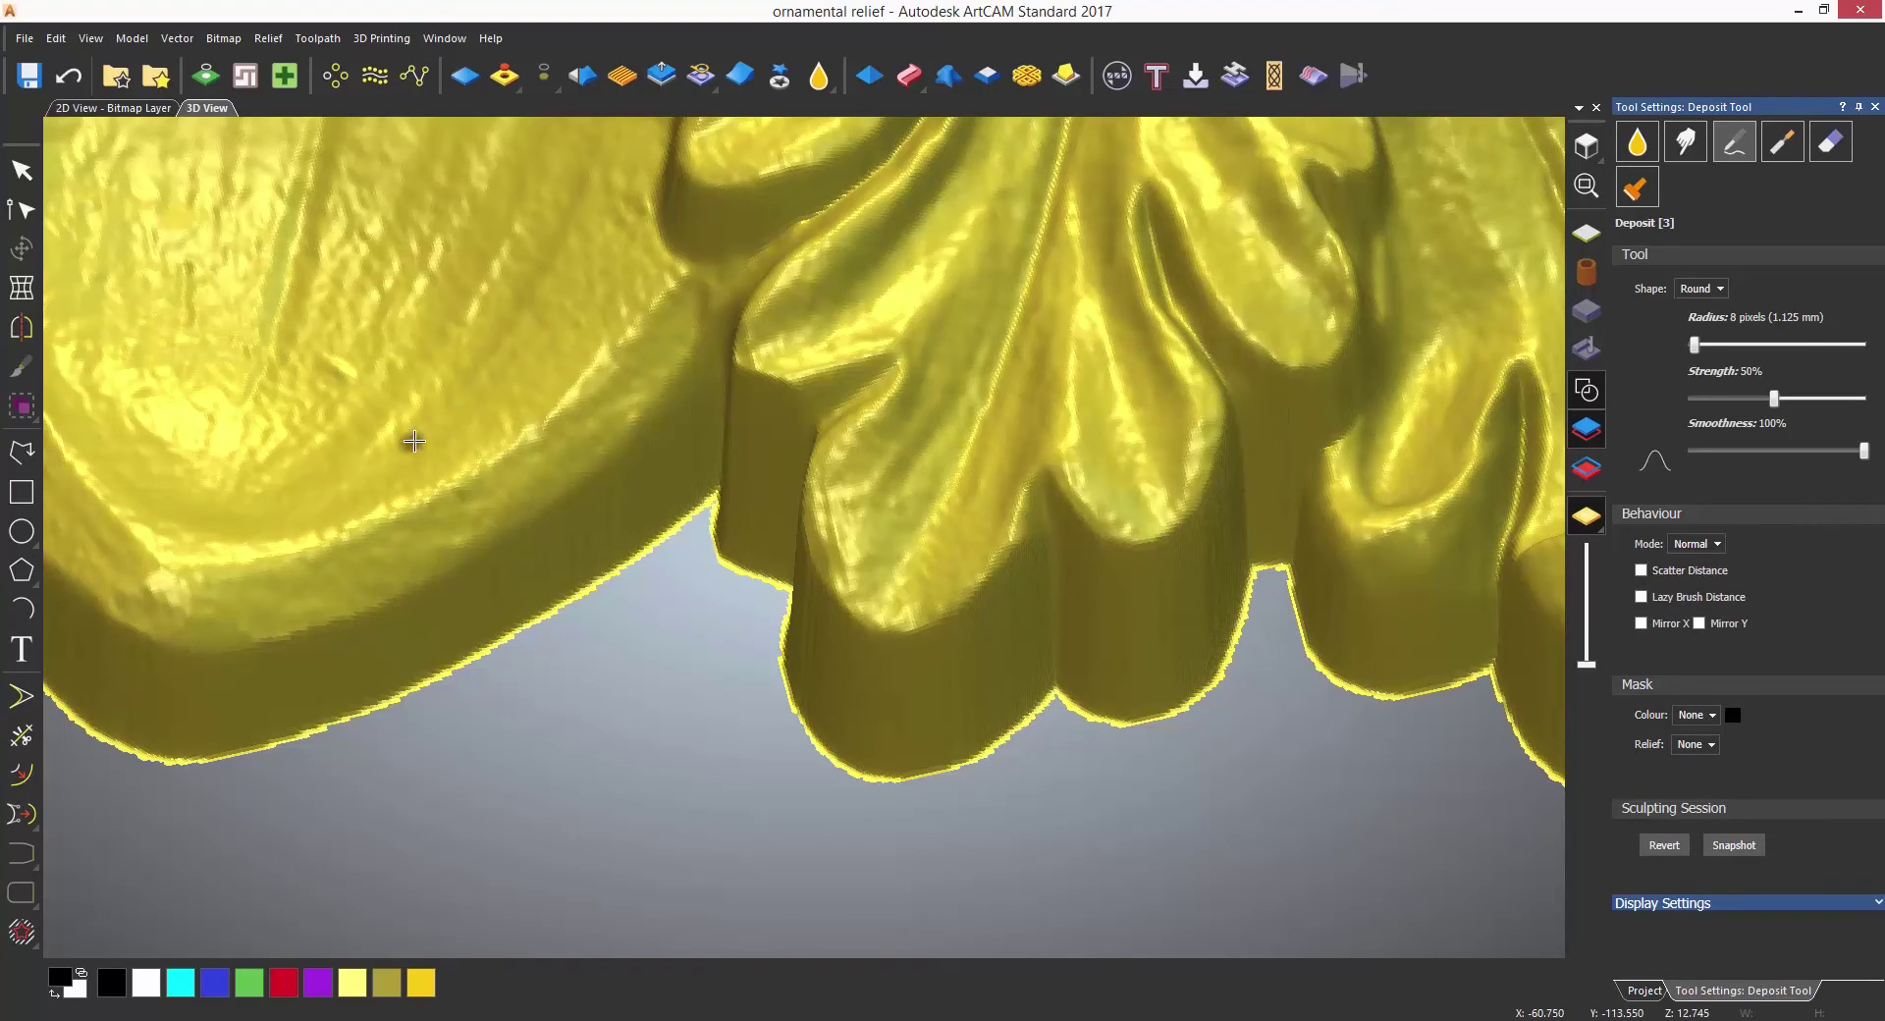
mouse_move(413, 441)
left_mouse_down()
mouse_move(474, 390)
mouse_move(514, 390)
mouse_move(441, 432)
mouse_move(520, 344)
mouse_move(473, 365)
left_mouse_up()
Step: Switch the Deposit tool to Limit mode with a specified thickness of 1 mm and draw a stroke along the petal
left_click(1703, 543)
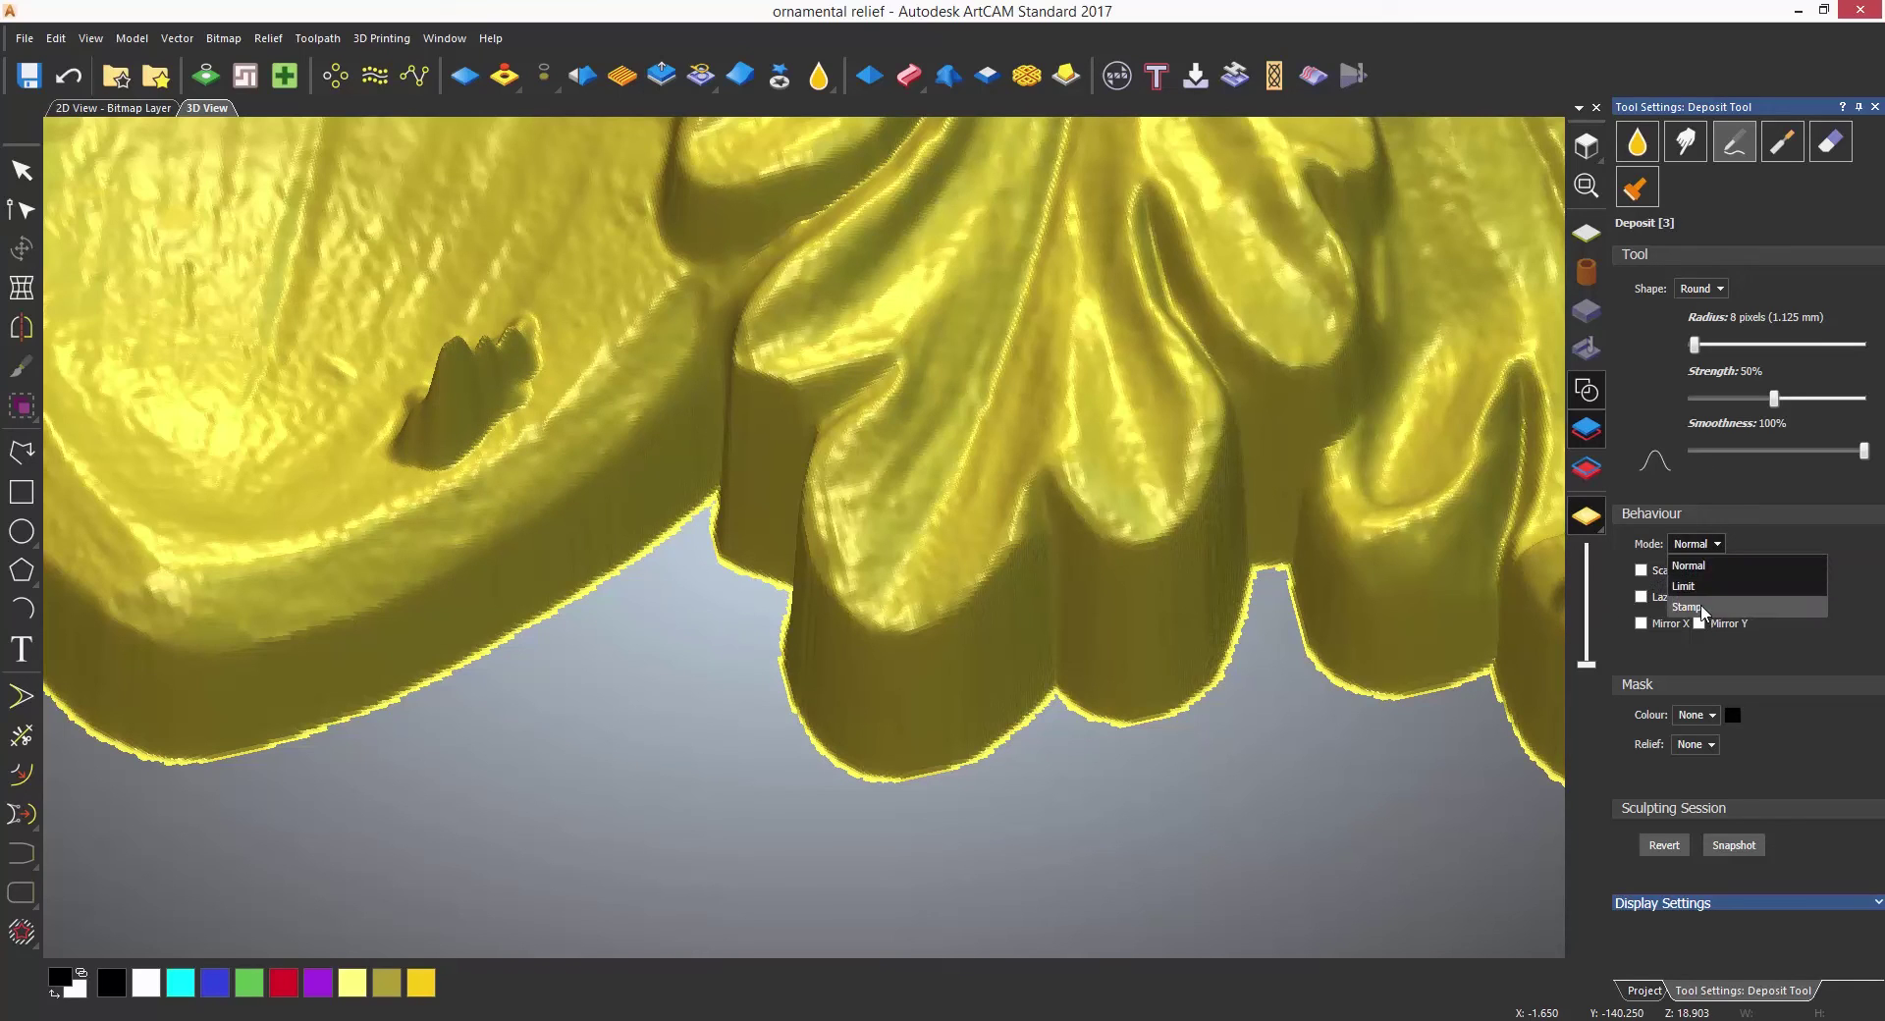
left_click(1702, 593)
left_click(1667, 572)
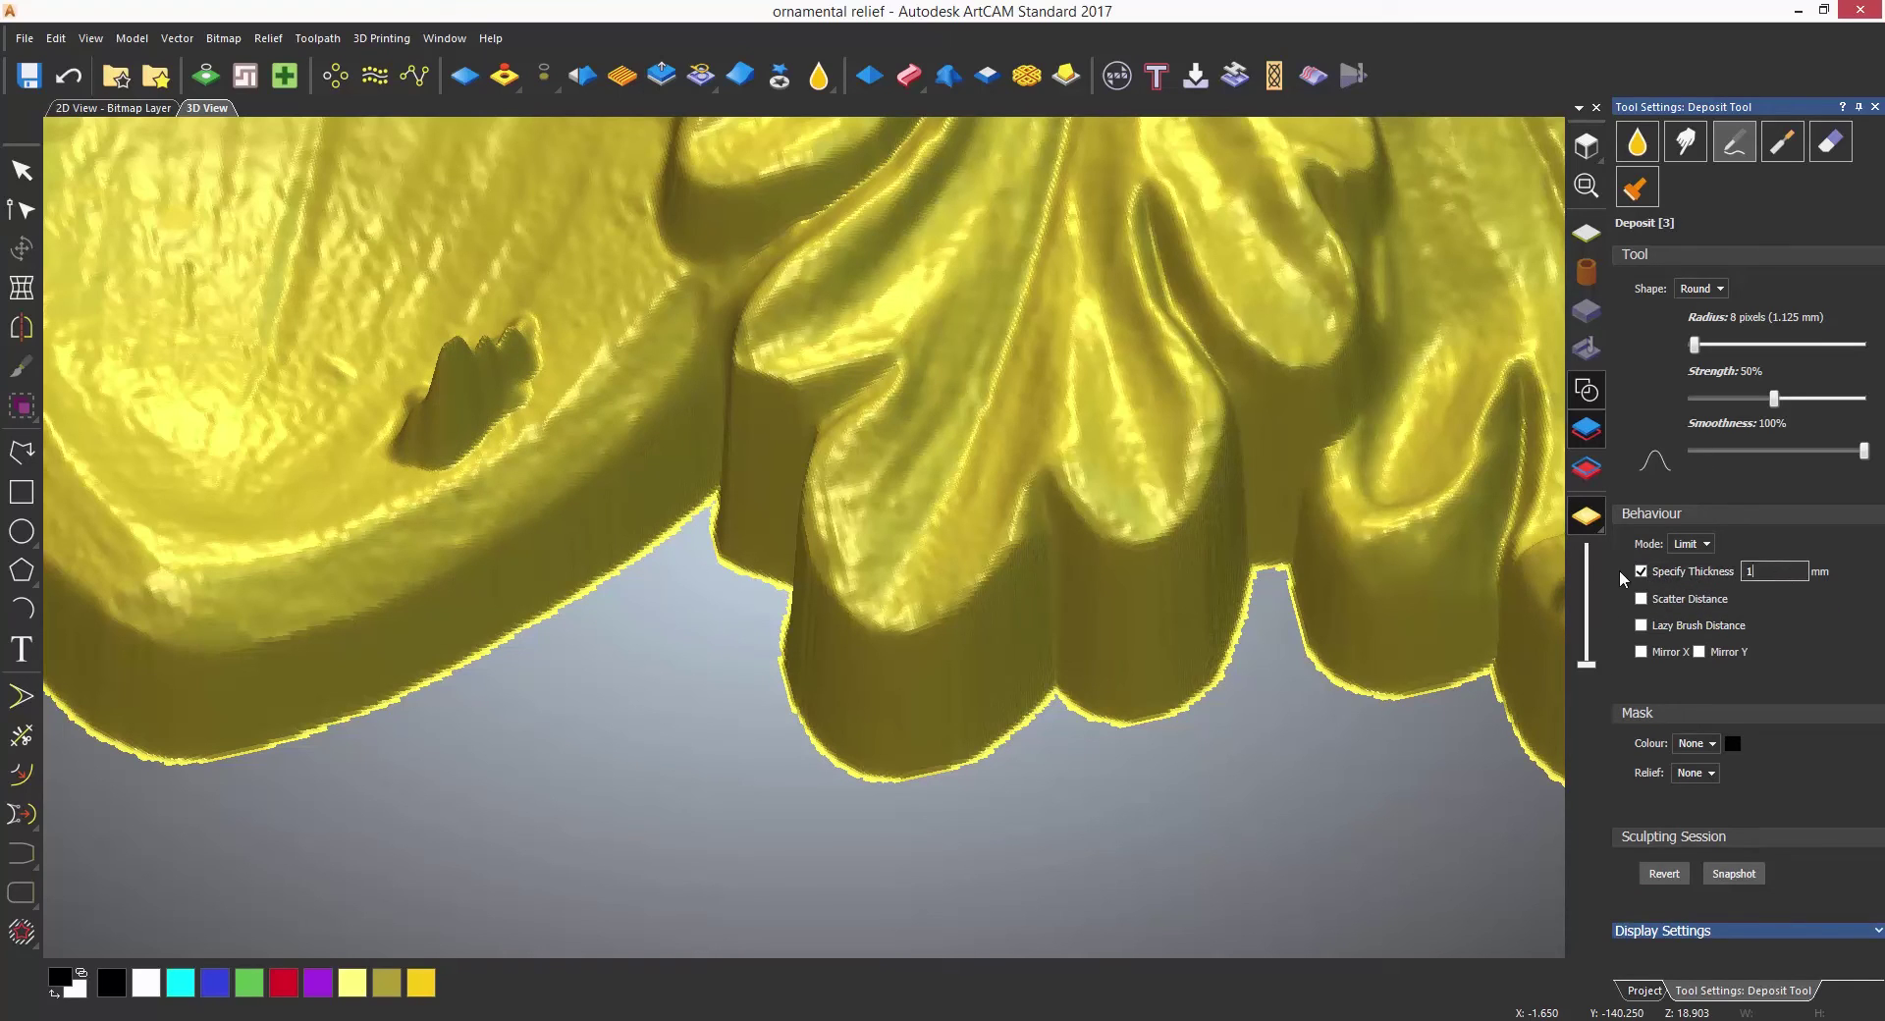
mouse_move(216, 520)
left_mouse_down()
mouse_move(332, 483)
mouse_move(230, 535)
mouse_move(329, 503)
mouse_move(375, 427)
left_mouse_up()
Step: Switch the Deposit tool to Stamp mode with a 10 mm stamp interval and stamp bumps across the lower petal and leaf
left_click(1689, 546)
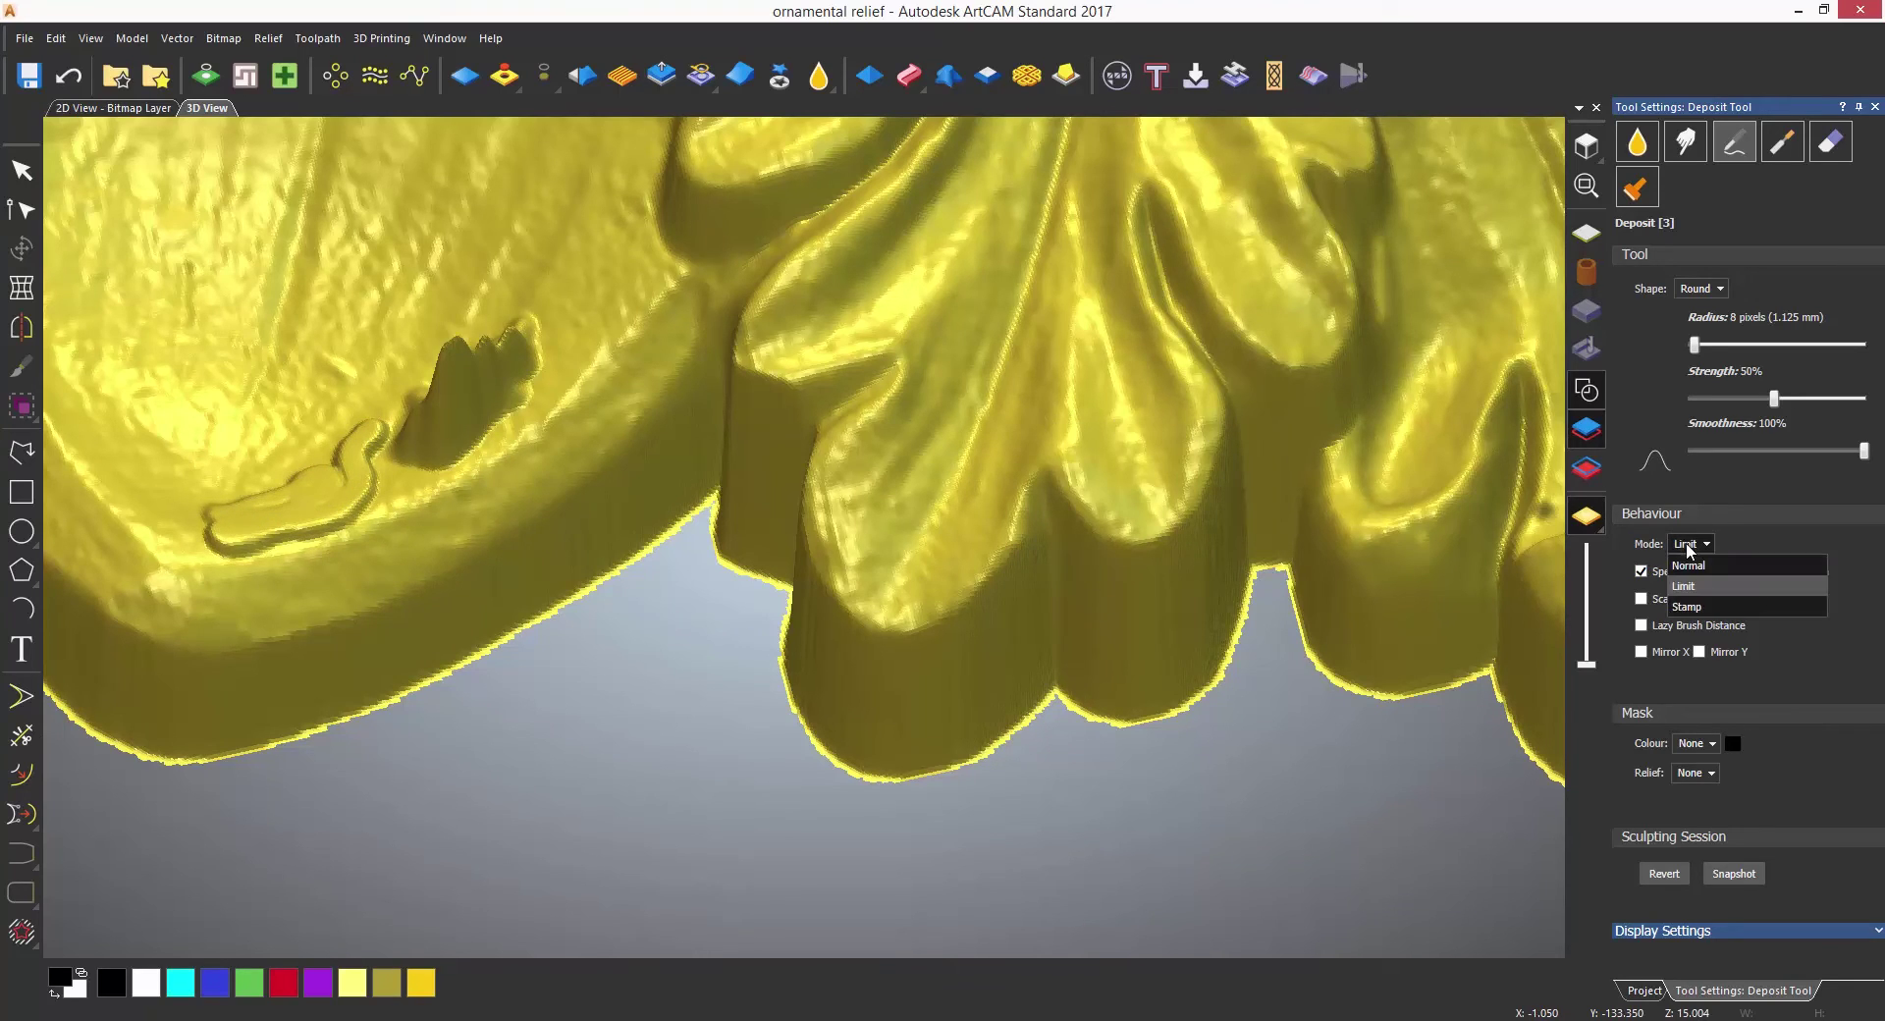
left_click(1692, 604)
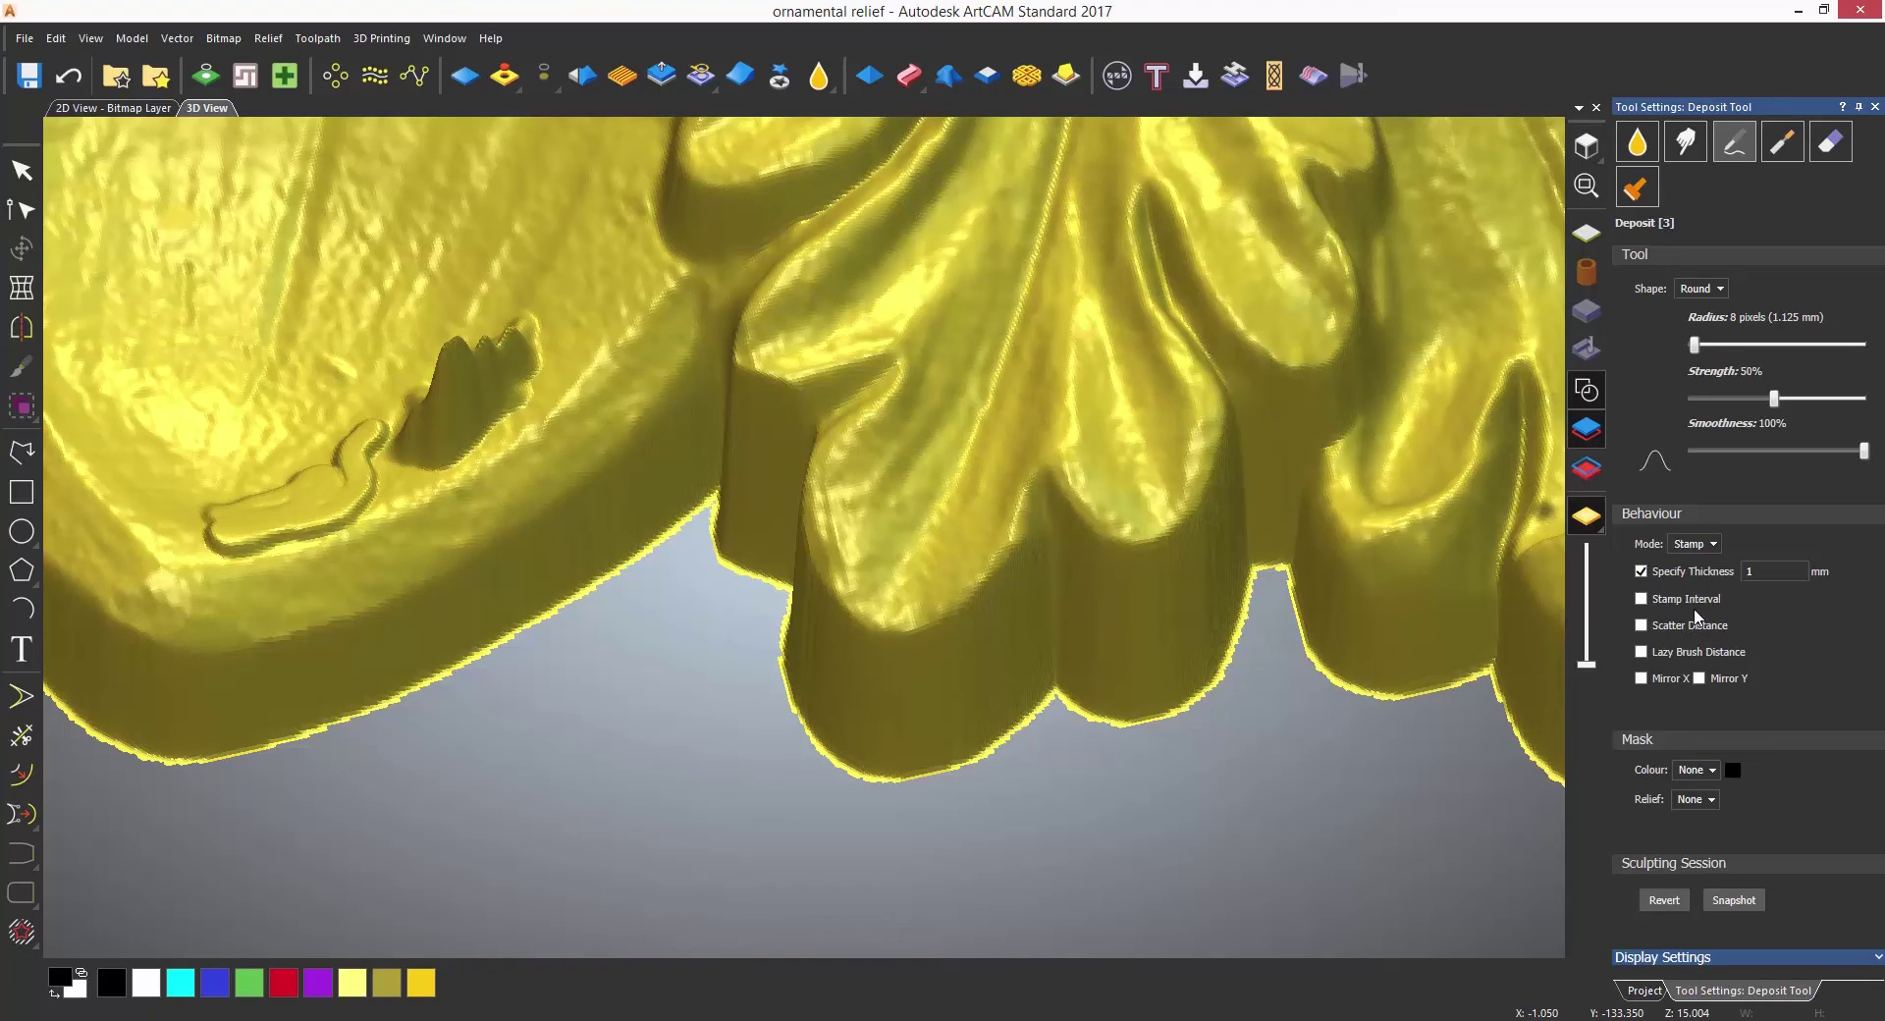
left_click(1641, 600)
left_click(1740, 601)
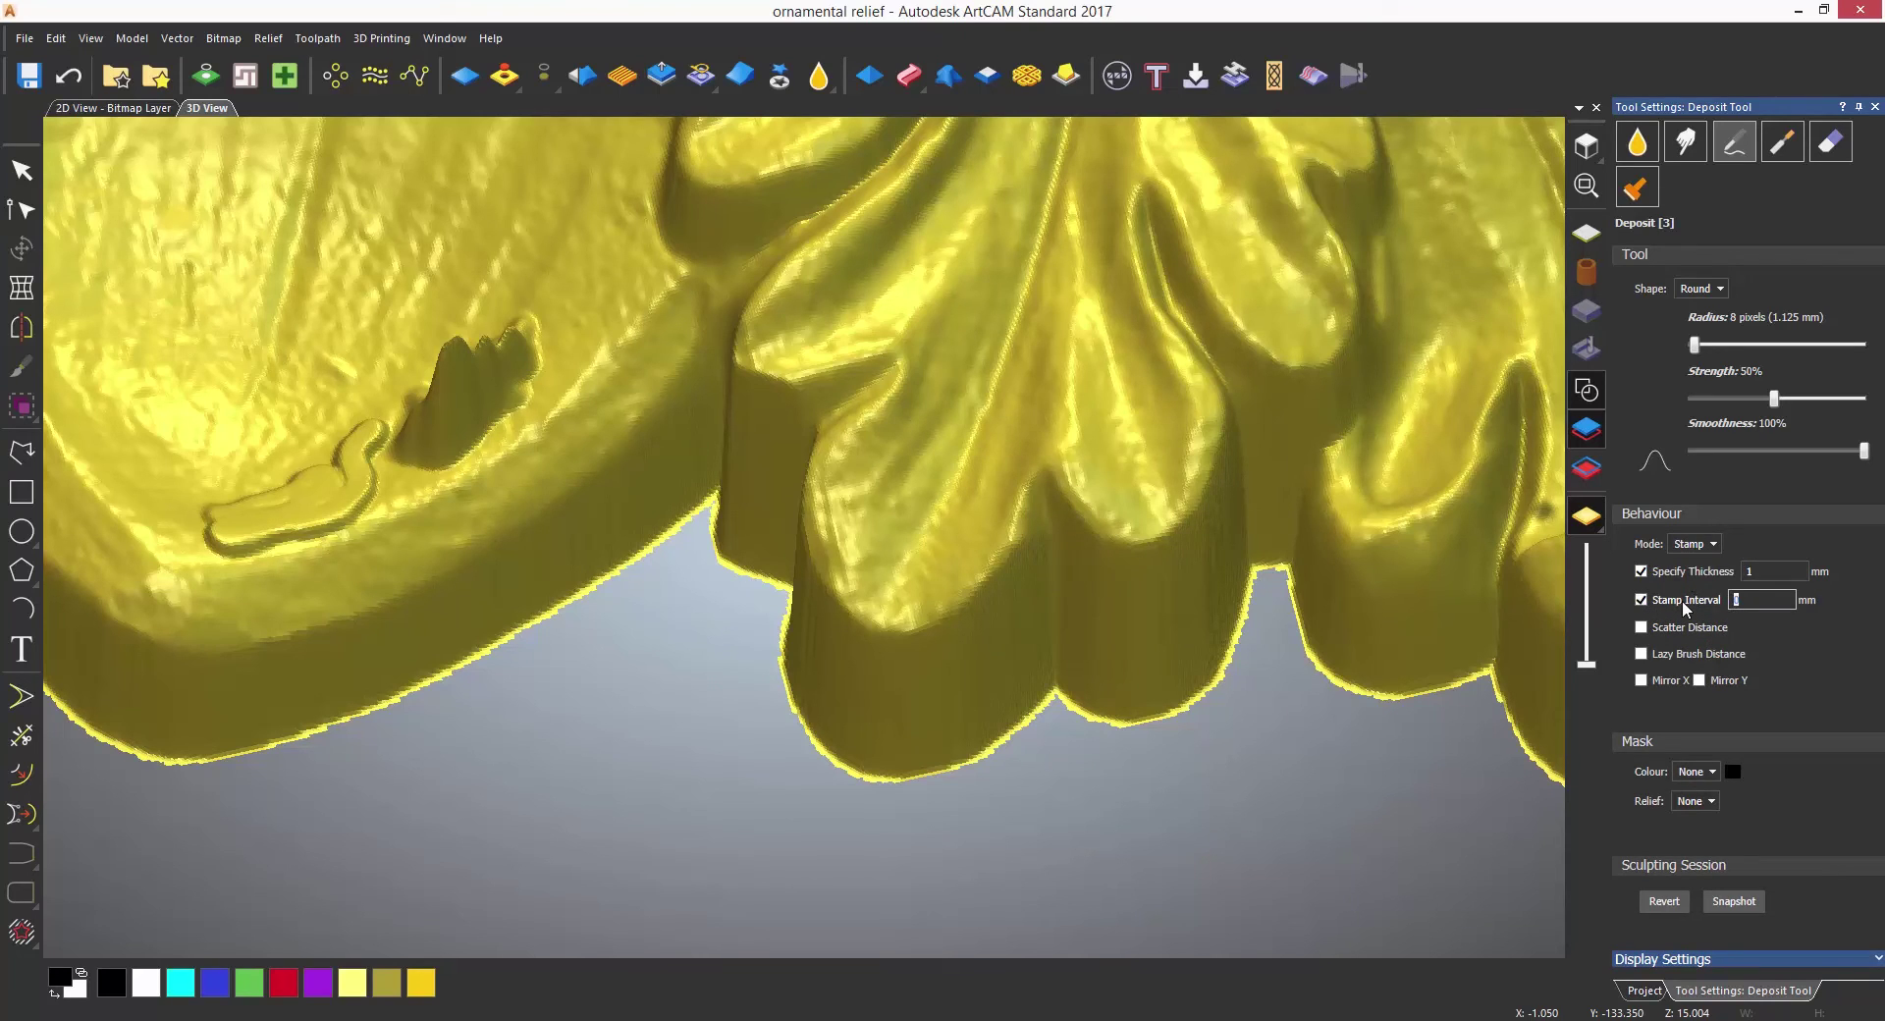
type("10")
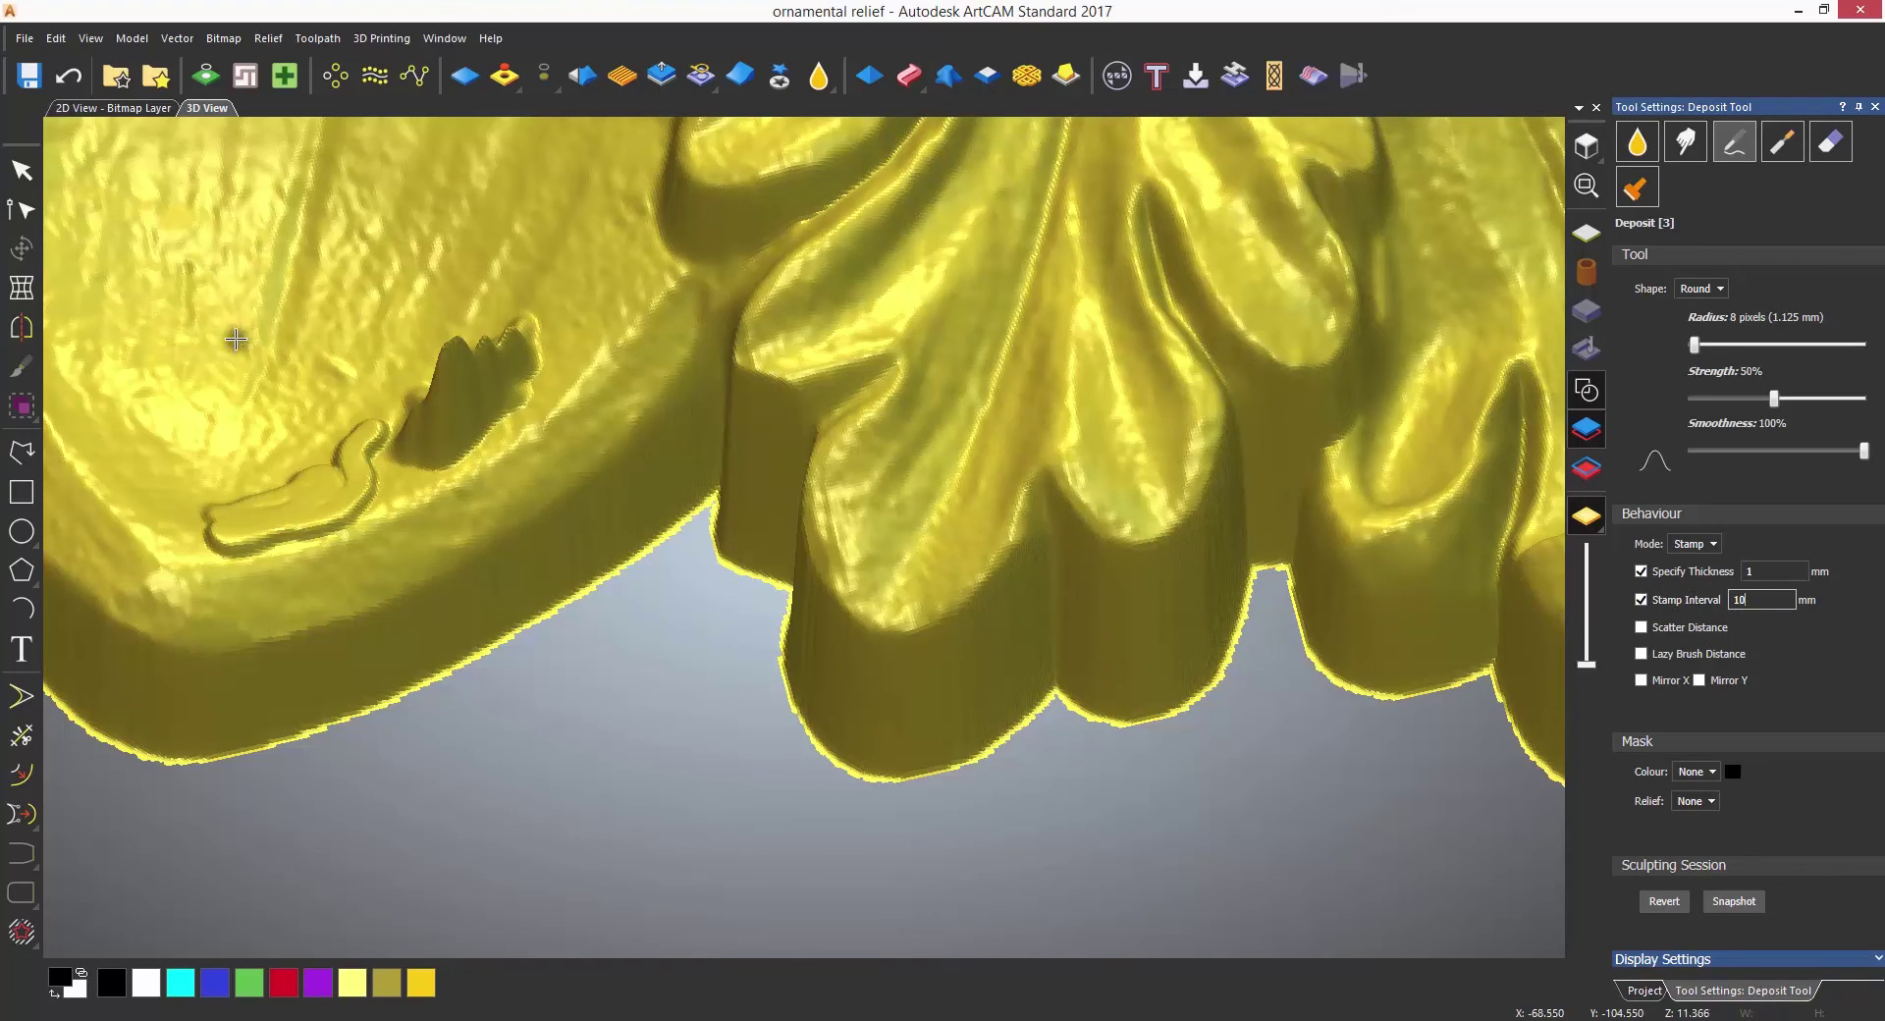
left_click(236, 340)
left_click_drag(395, 288, 1088, 240)
Step: Set the stamp interval to 5 mm and stamp another row of bumps across the lower petal
double_click(1762, 599)
type("5")
mouse_move(232, 389)
left_mouse_down()
mouse_move(675, 294)
mouse_move(832, 305)
left_mouse_up()
Step: Turn on a scatter distance of 5 mm and stamp scattered bumps up the central lower leaf
left_click(1660, 632)
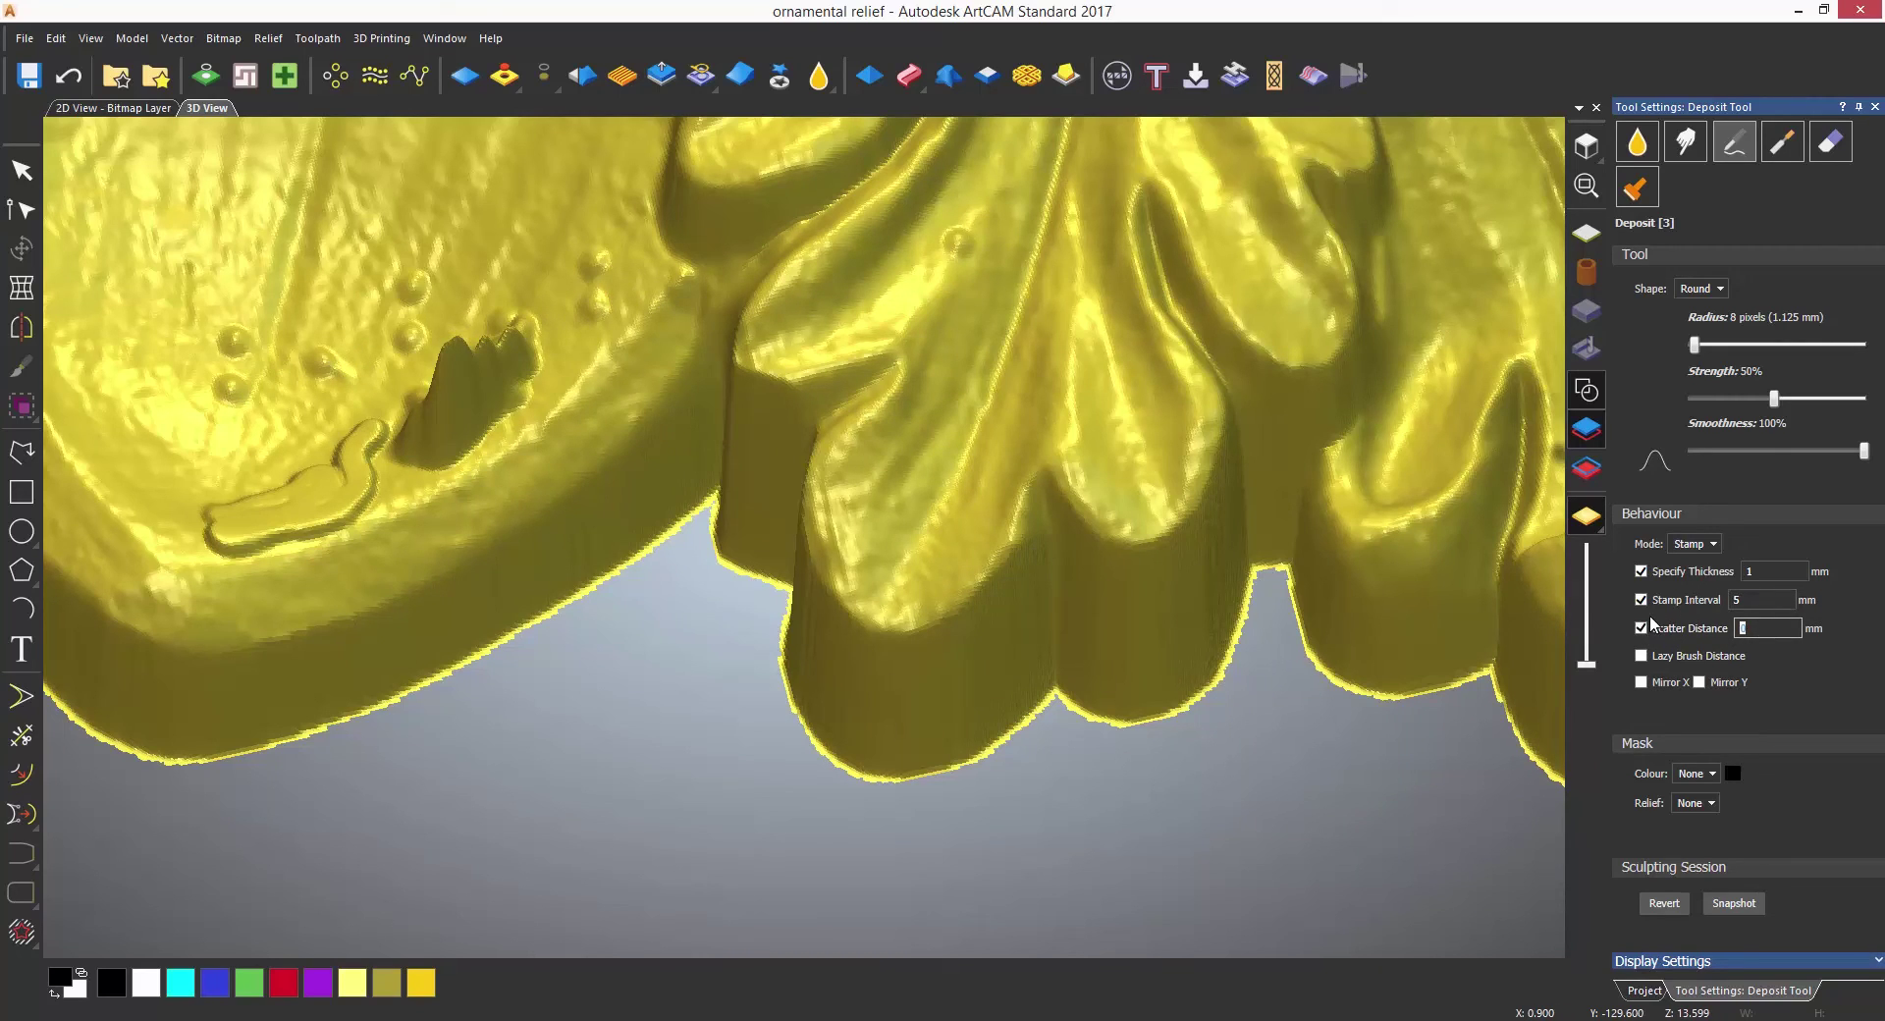
type("5")
left_click_drag(986, 509, 1035, 315)
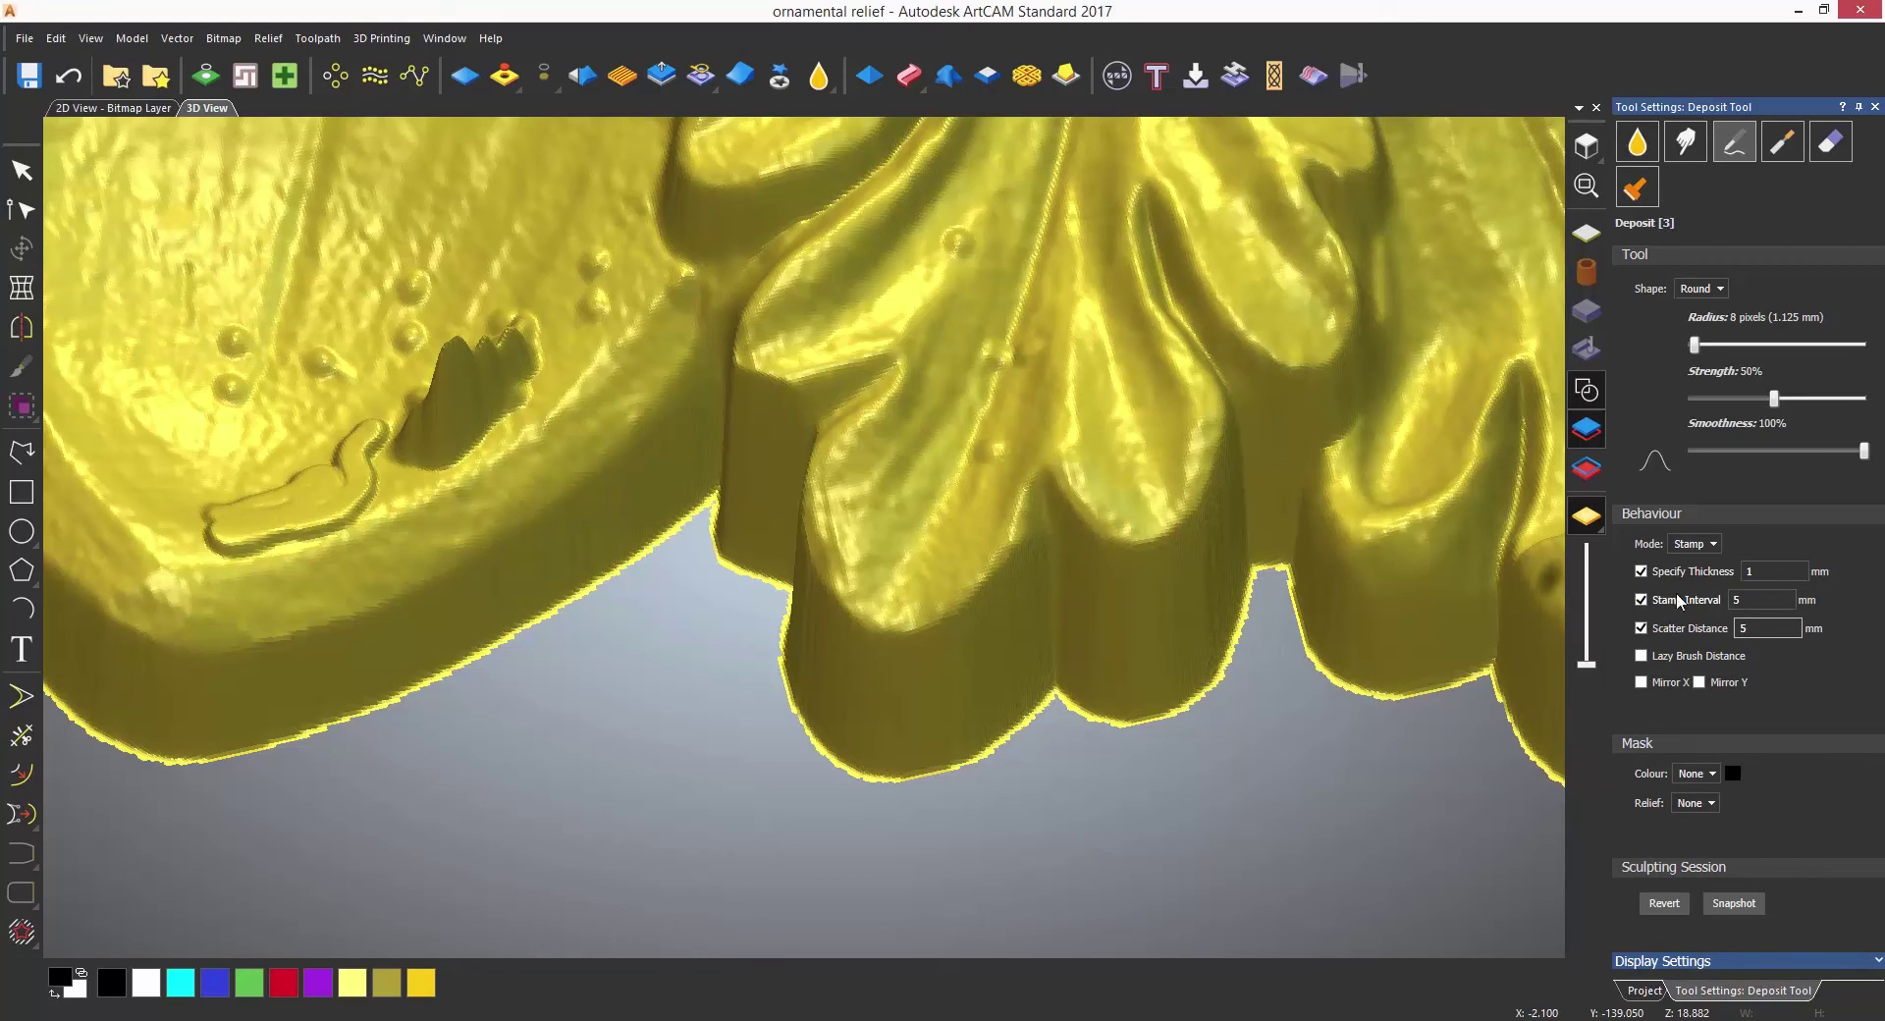
Step: Switch the Deposit tool to Limit mode, set the scatter distance to 25 mm, and scatter bumps widely over the lower petals and leaves
left_click(1707, 543)
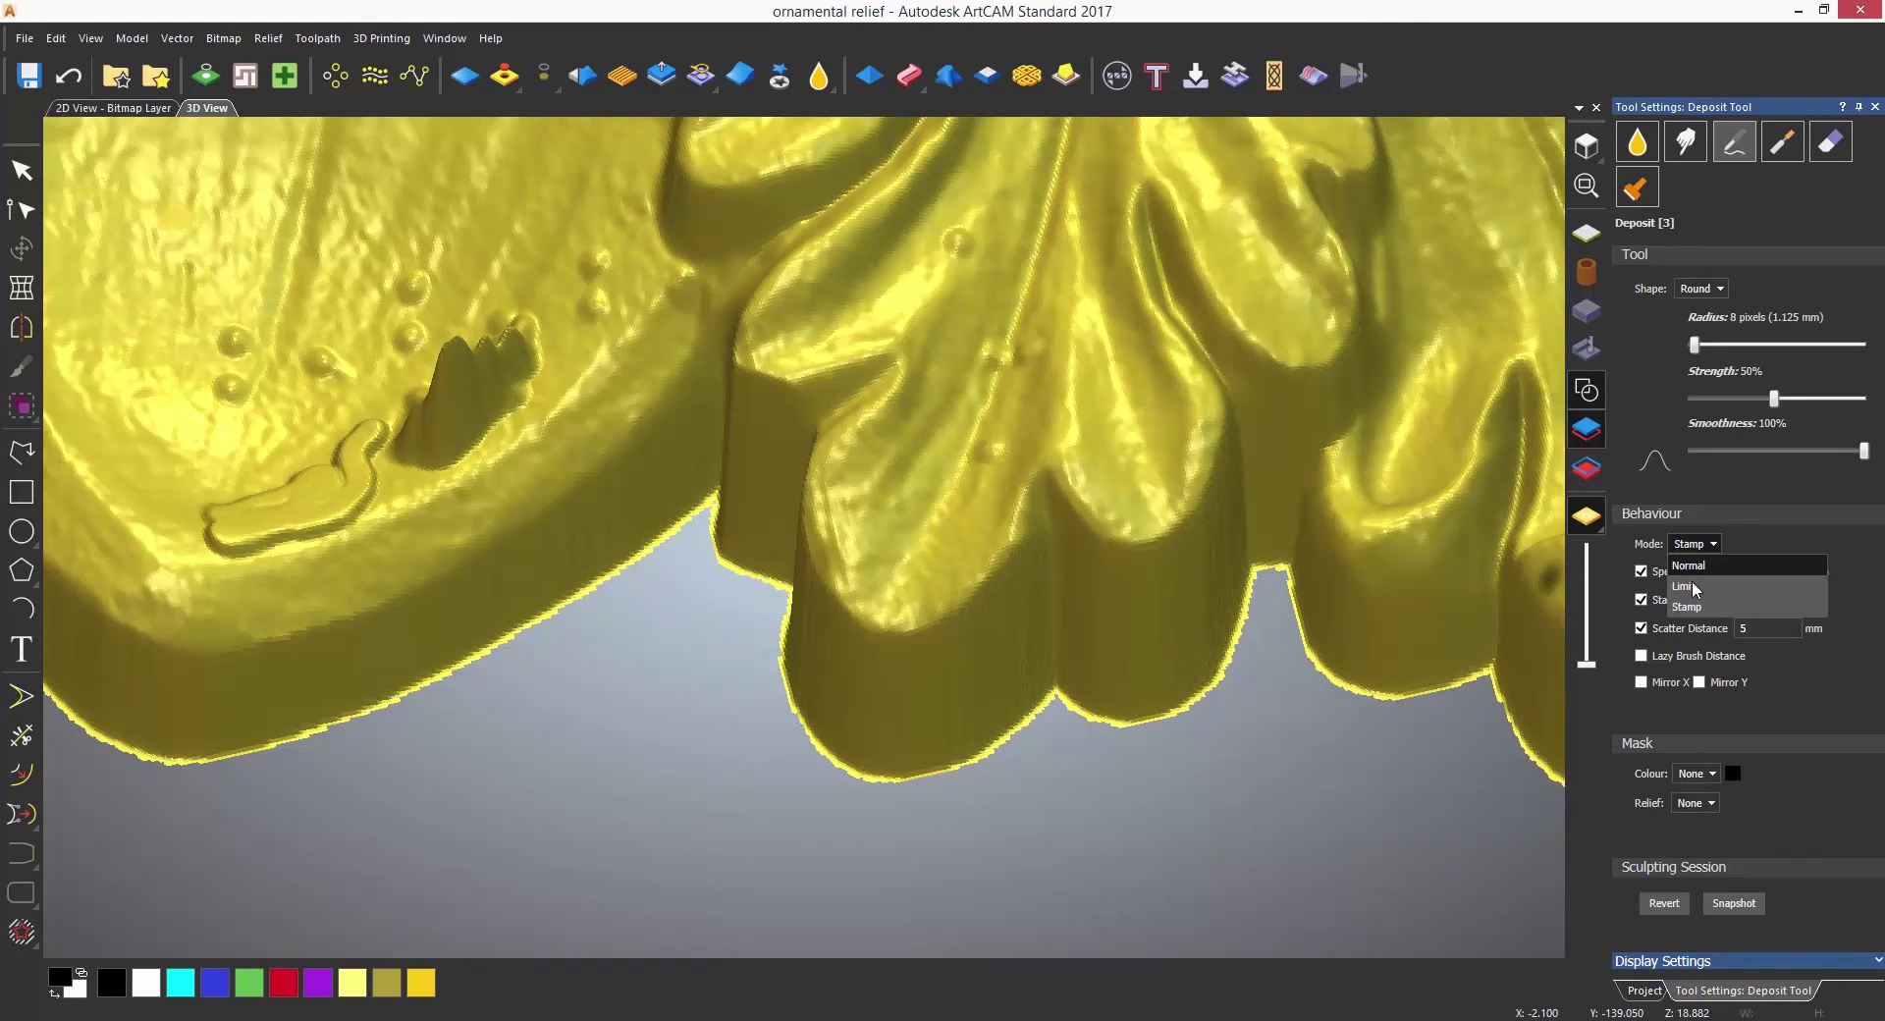
left_click(1689, 586)
mouse_move(904, 313)
left_mouse_down()
mouse_move(1080, 285)
mouse_move(865, 307)
left_mouse_up()
mouse_move(549, 304)
left_mouse_down()
mouse_move(412, 246)
mouse_move(197, 422)
mouse_move(531, 589)
mouse_move(618, 393)
left_mouse_up()
double_click(1743, 600)
scroll(1049, 432, "down", 4)
scroll(1082, 263, "up", 1)
mouse_move(990, 271)
left_mouse_down()
mouse_move(265, 294)
mouse_move(1159, 511)
mouse_move(1473, 294)
mouse_move(1377, 272)
left_mouse_up()
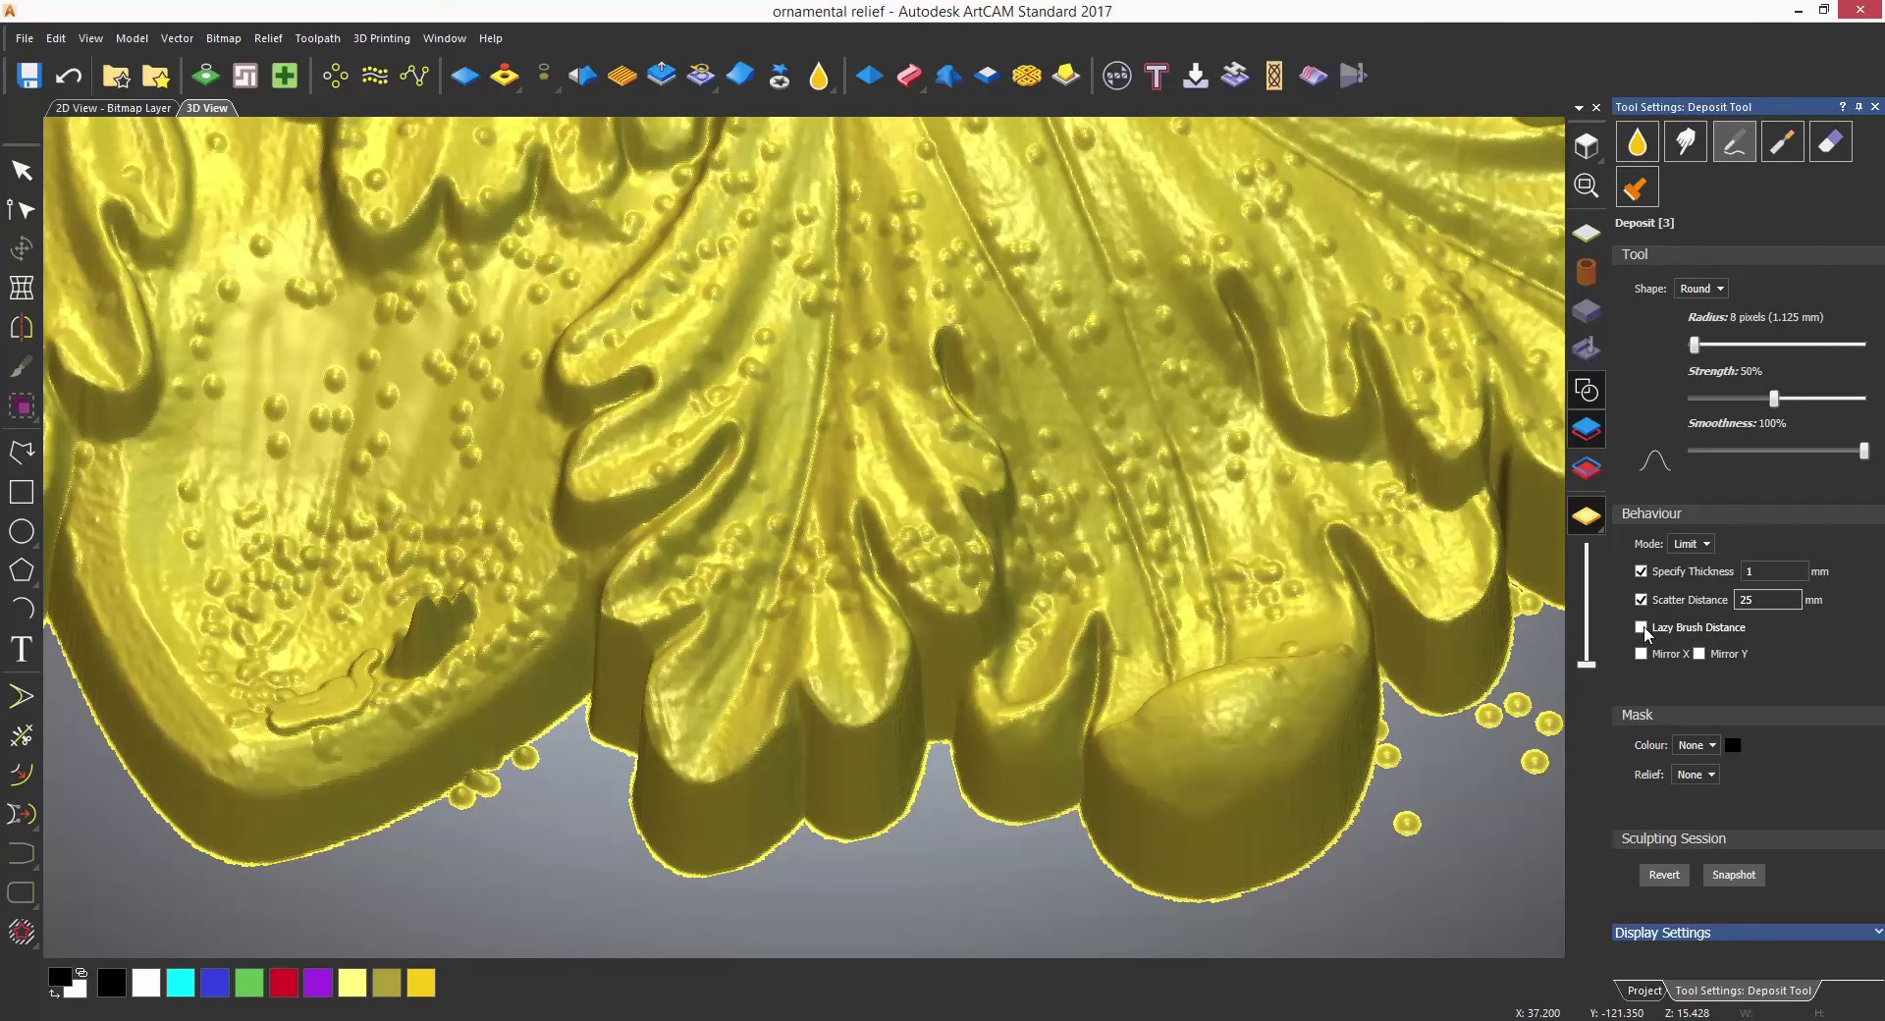
Step: Set Normal mode with scatter off and a lazy brush distance of 10 mm, and deposit a stroke along the top petal's edge
left_click(1642, 629)
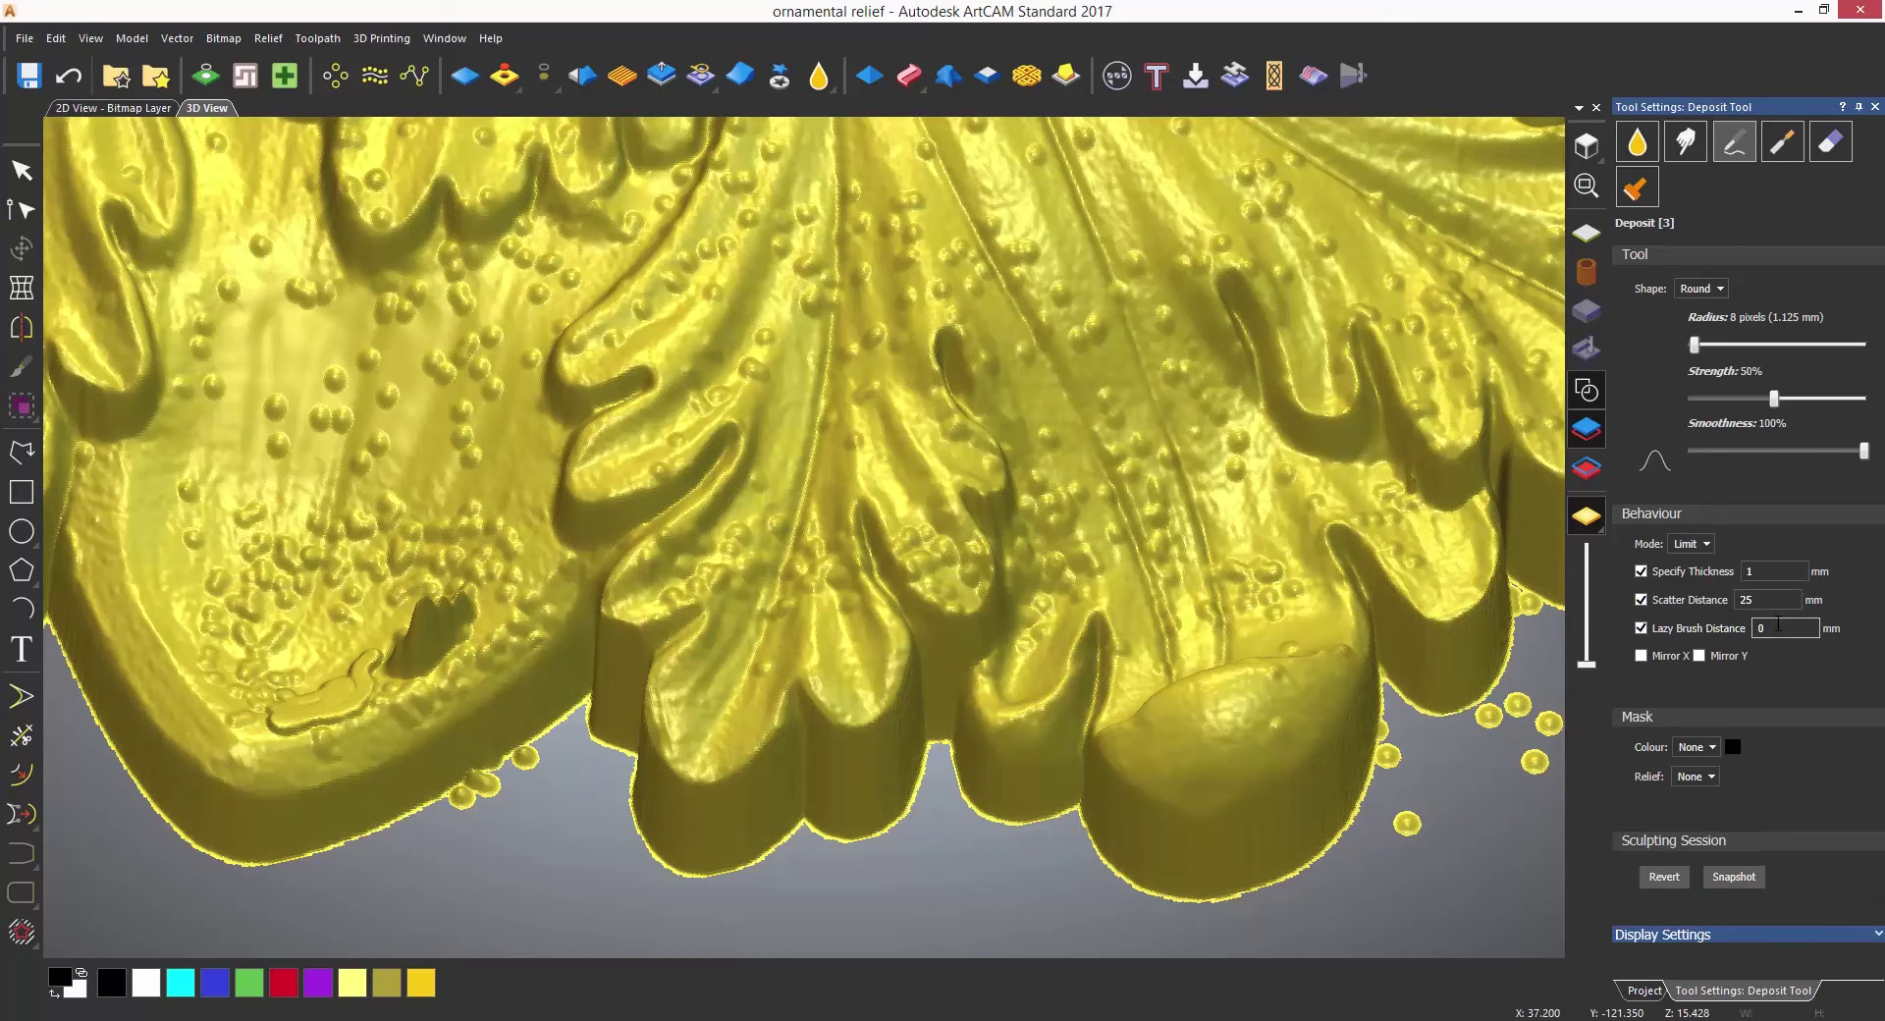
left_click(1642, 600)
left_click(1691, 544)
left_click(1697, 583)
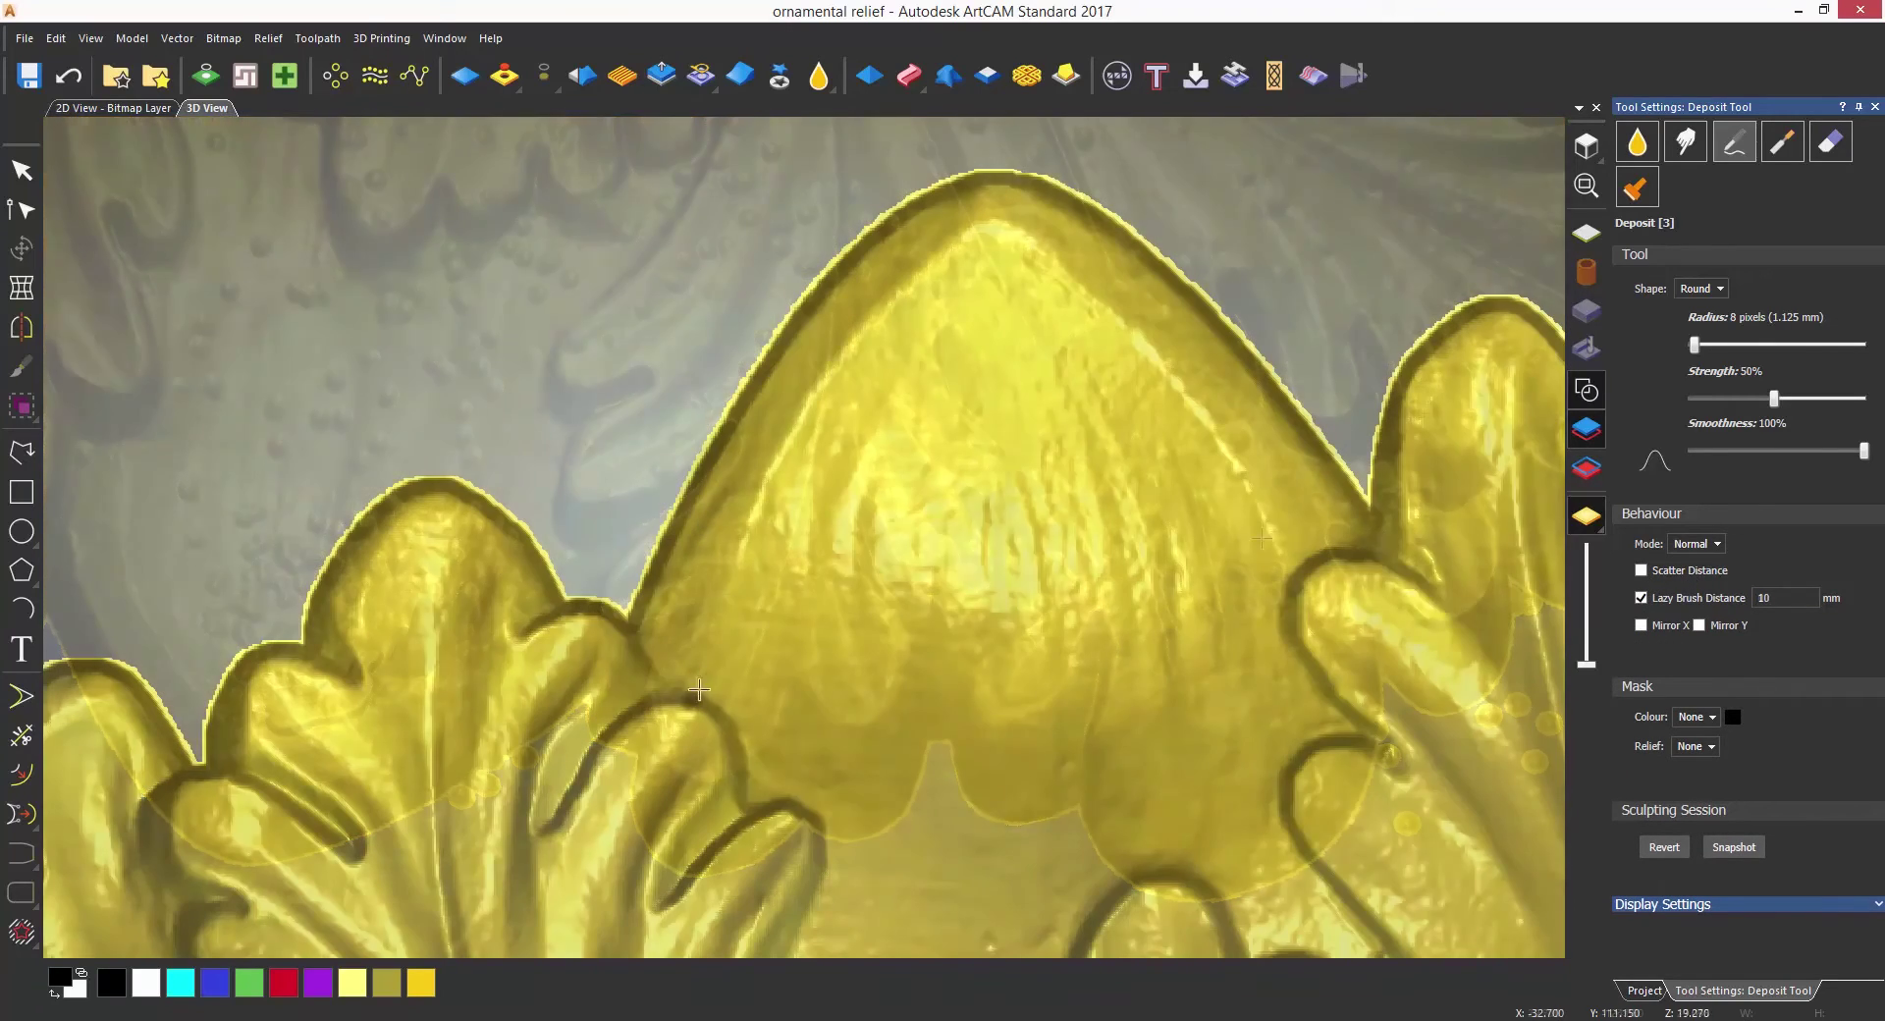
scroll(703, 657, "up", 2)
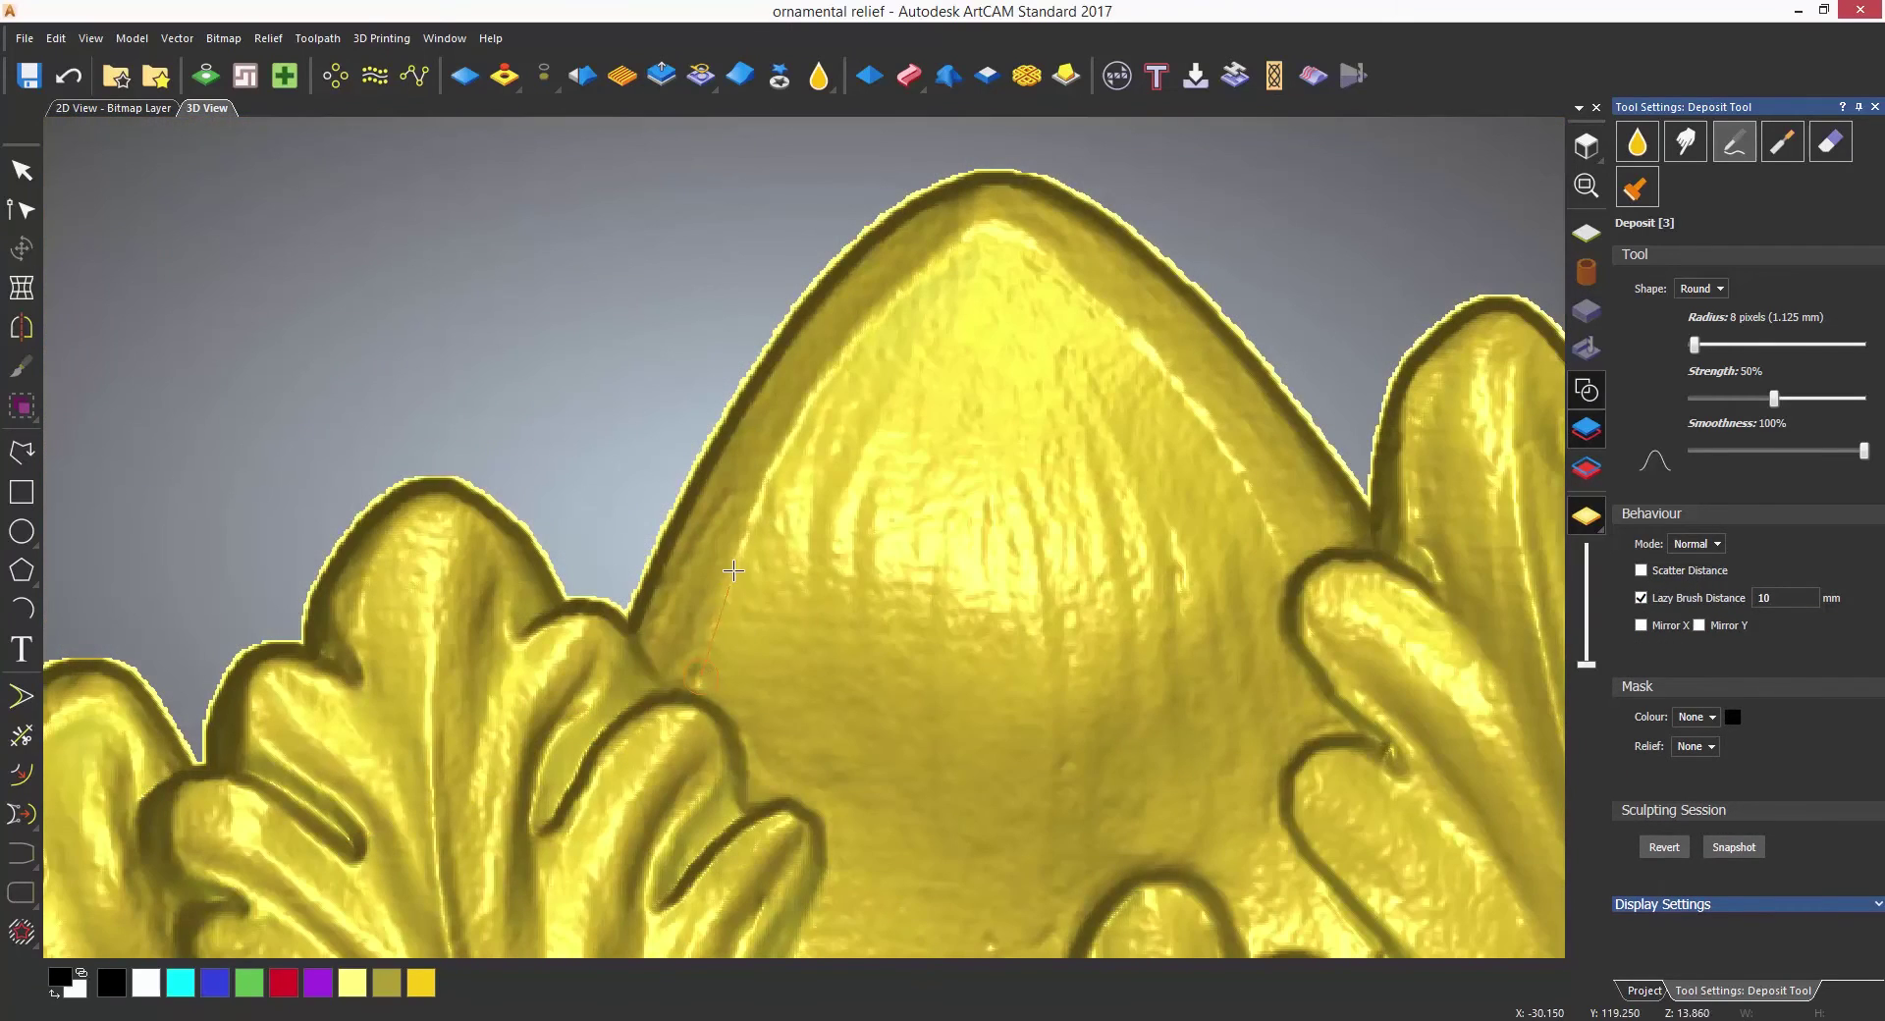
mouse_move(734, 568)
left_mouse_down()
mouse_move(778, 454)
mouse_move(886, 322)
left_mouse_up()
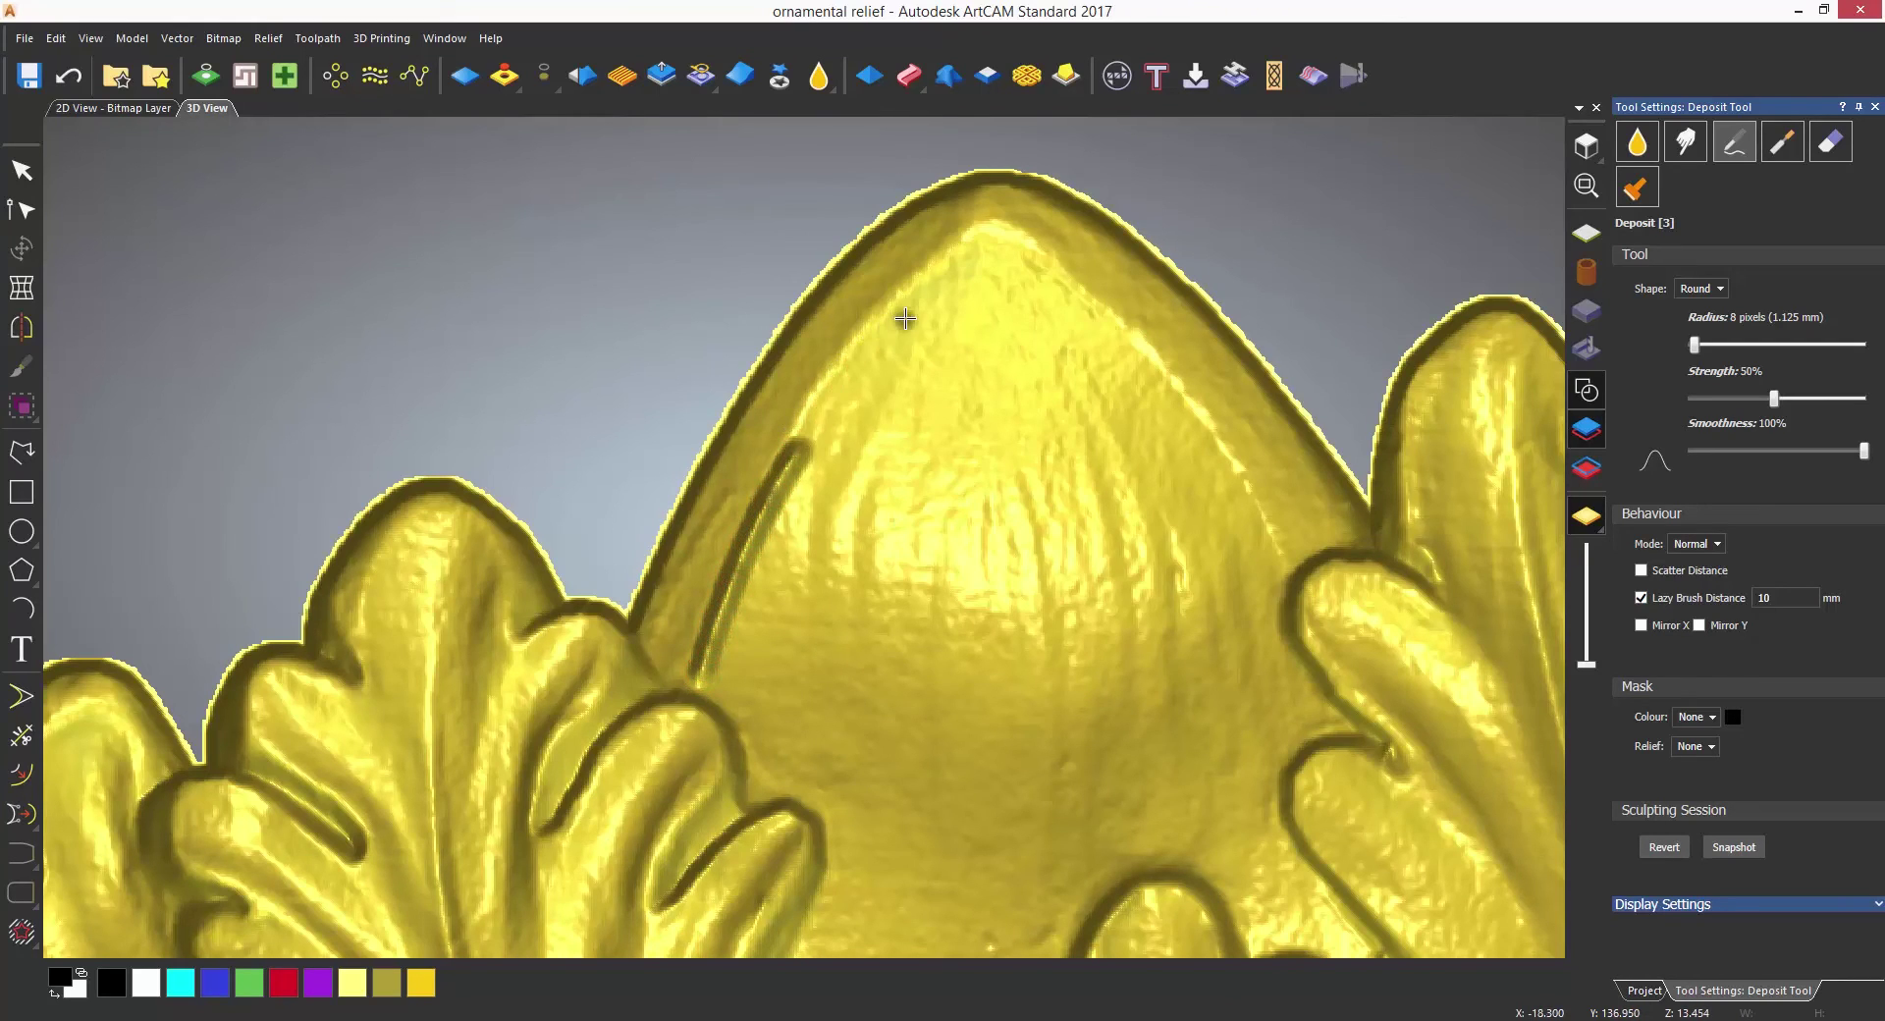
Step: Enable Mirror X with the lazy brush off and deposit several mirrored strokes over the flower's central dome
left_click(1641, 625)
mouse_move(1262, 842)
left_mouse_down()
mouse_move(1182, 561)
mouse_move(1176, 385)
left_mouse_up()
left_click_drag(670, 589, 685, 709)
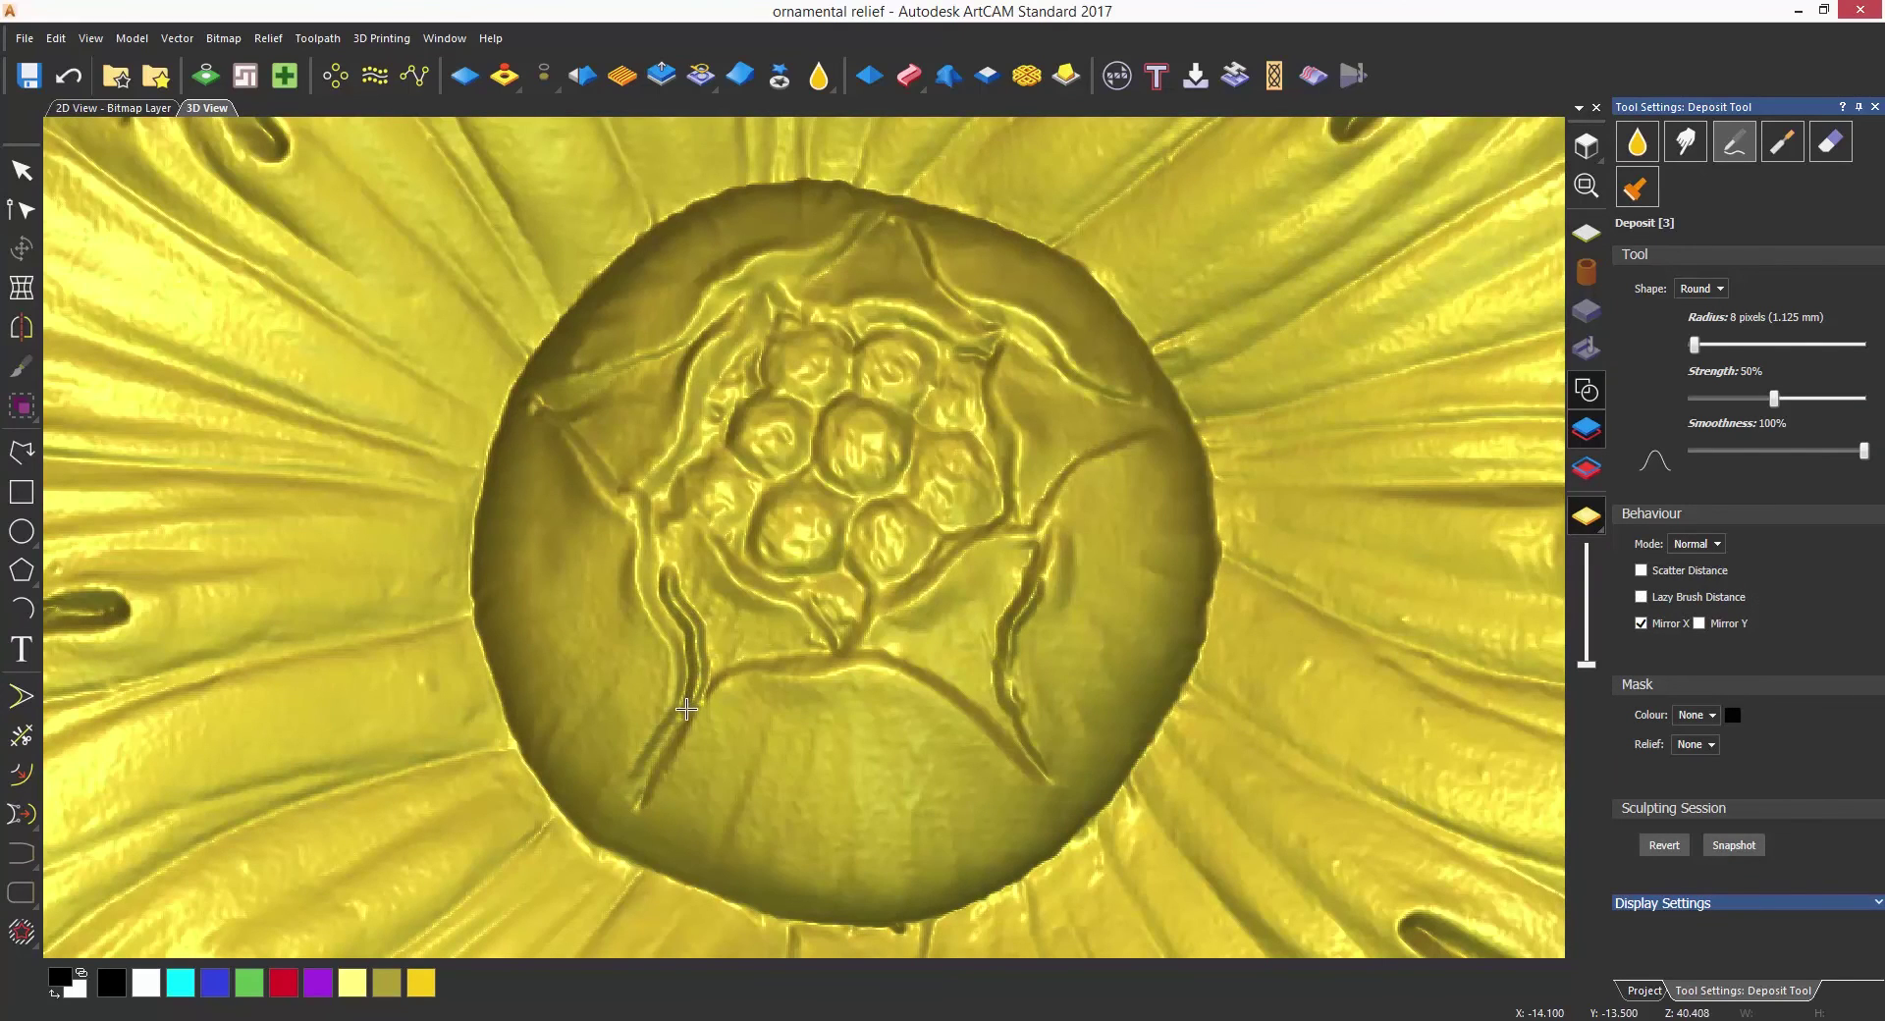
left_click_drag(617, 486, 566, 410)
left_click_drag(1050, 364, 910, 242)
mouse_move(719, 404)
left_mouse_down()
mouse_move(678, 474)
mouse_move(738, 348)
left_mouse_up()
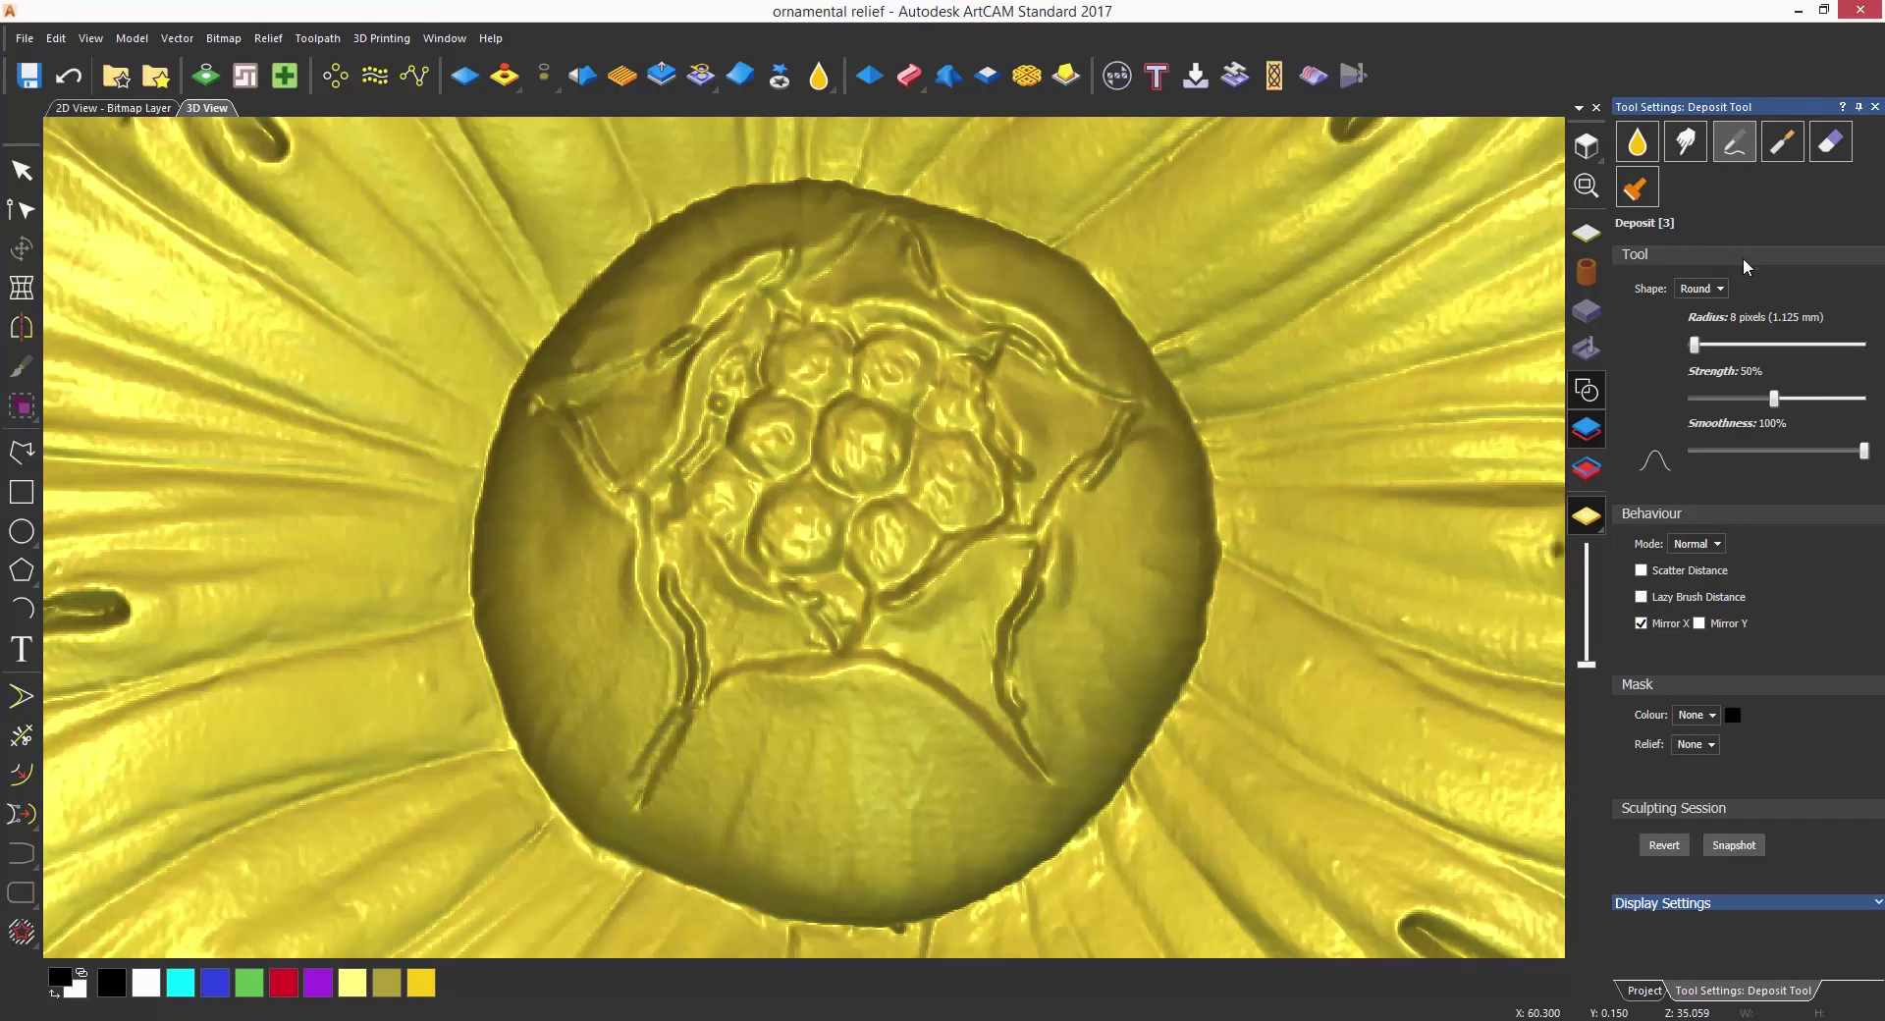
Step: Use the Eraser tool in Erase to Snapshot mode at 31% strength to remove the added strokes from the central dome
left_click(1817, 149)
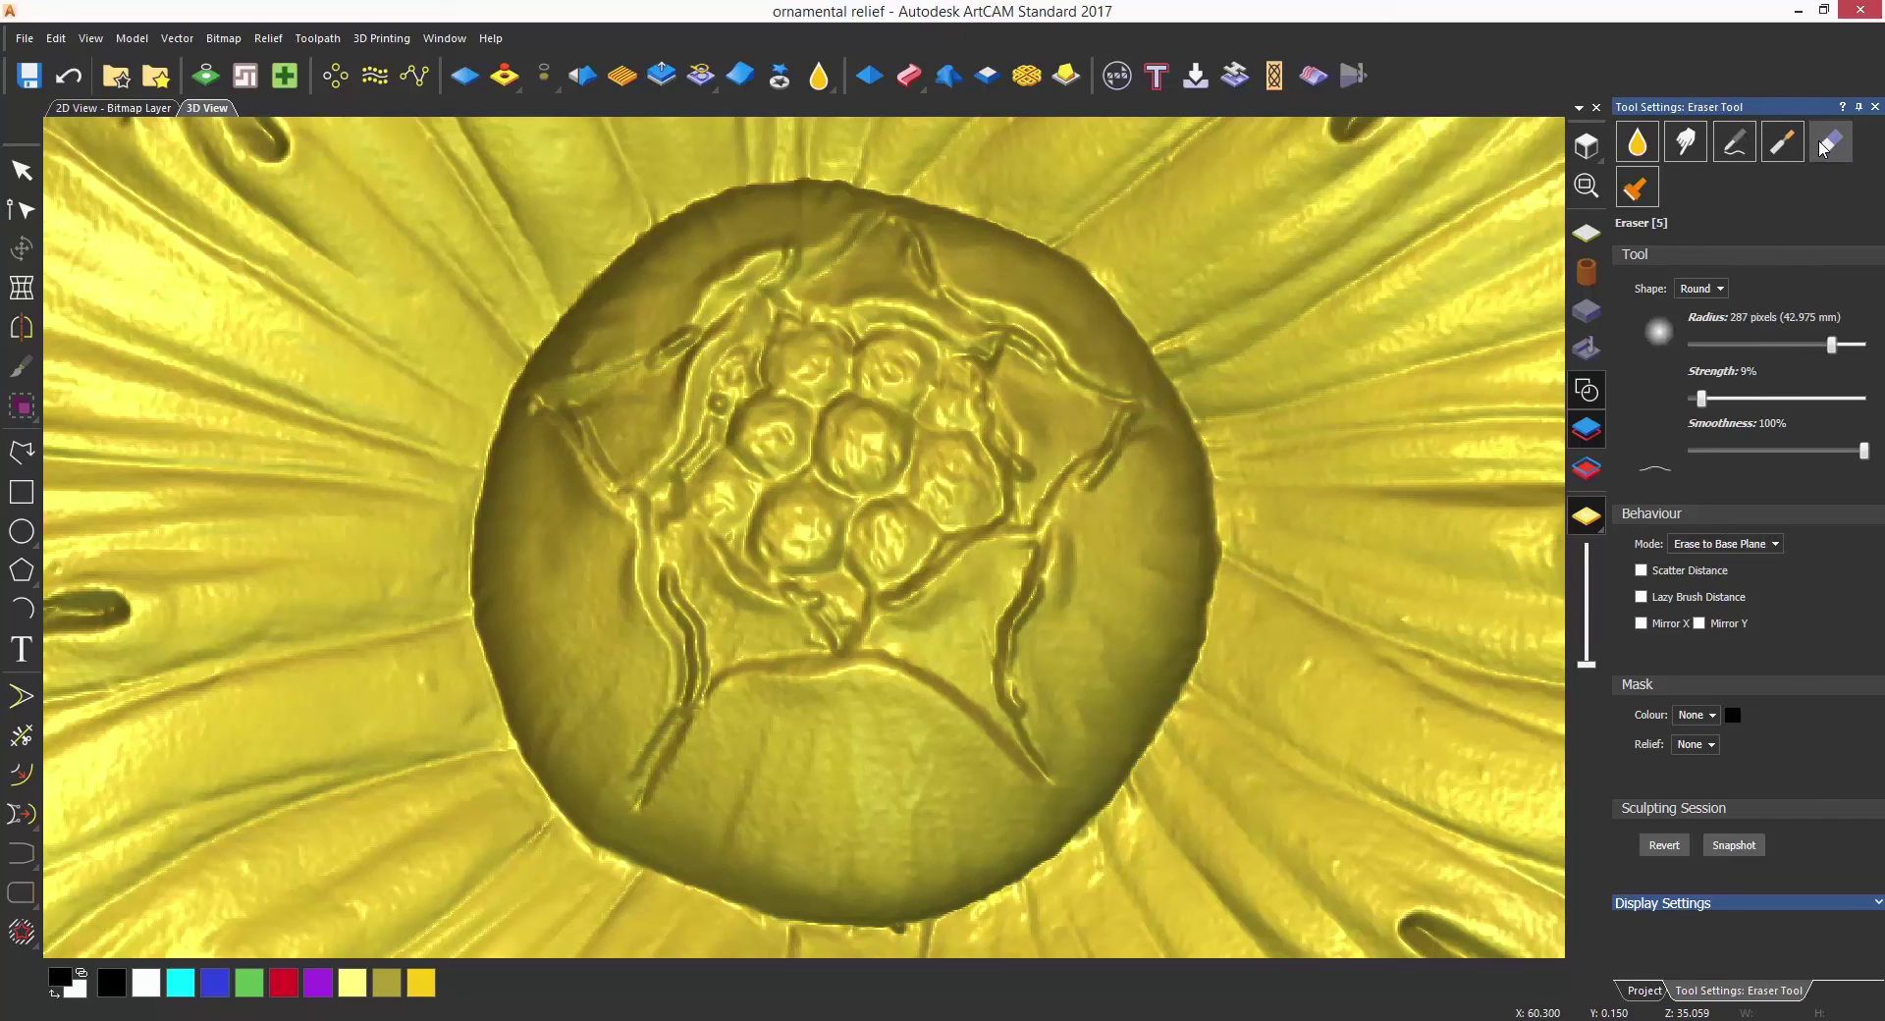
left_click(1735, 546)
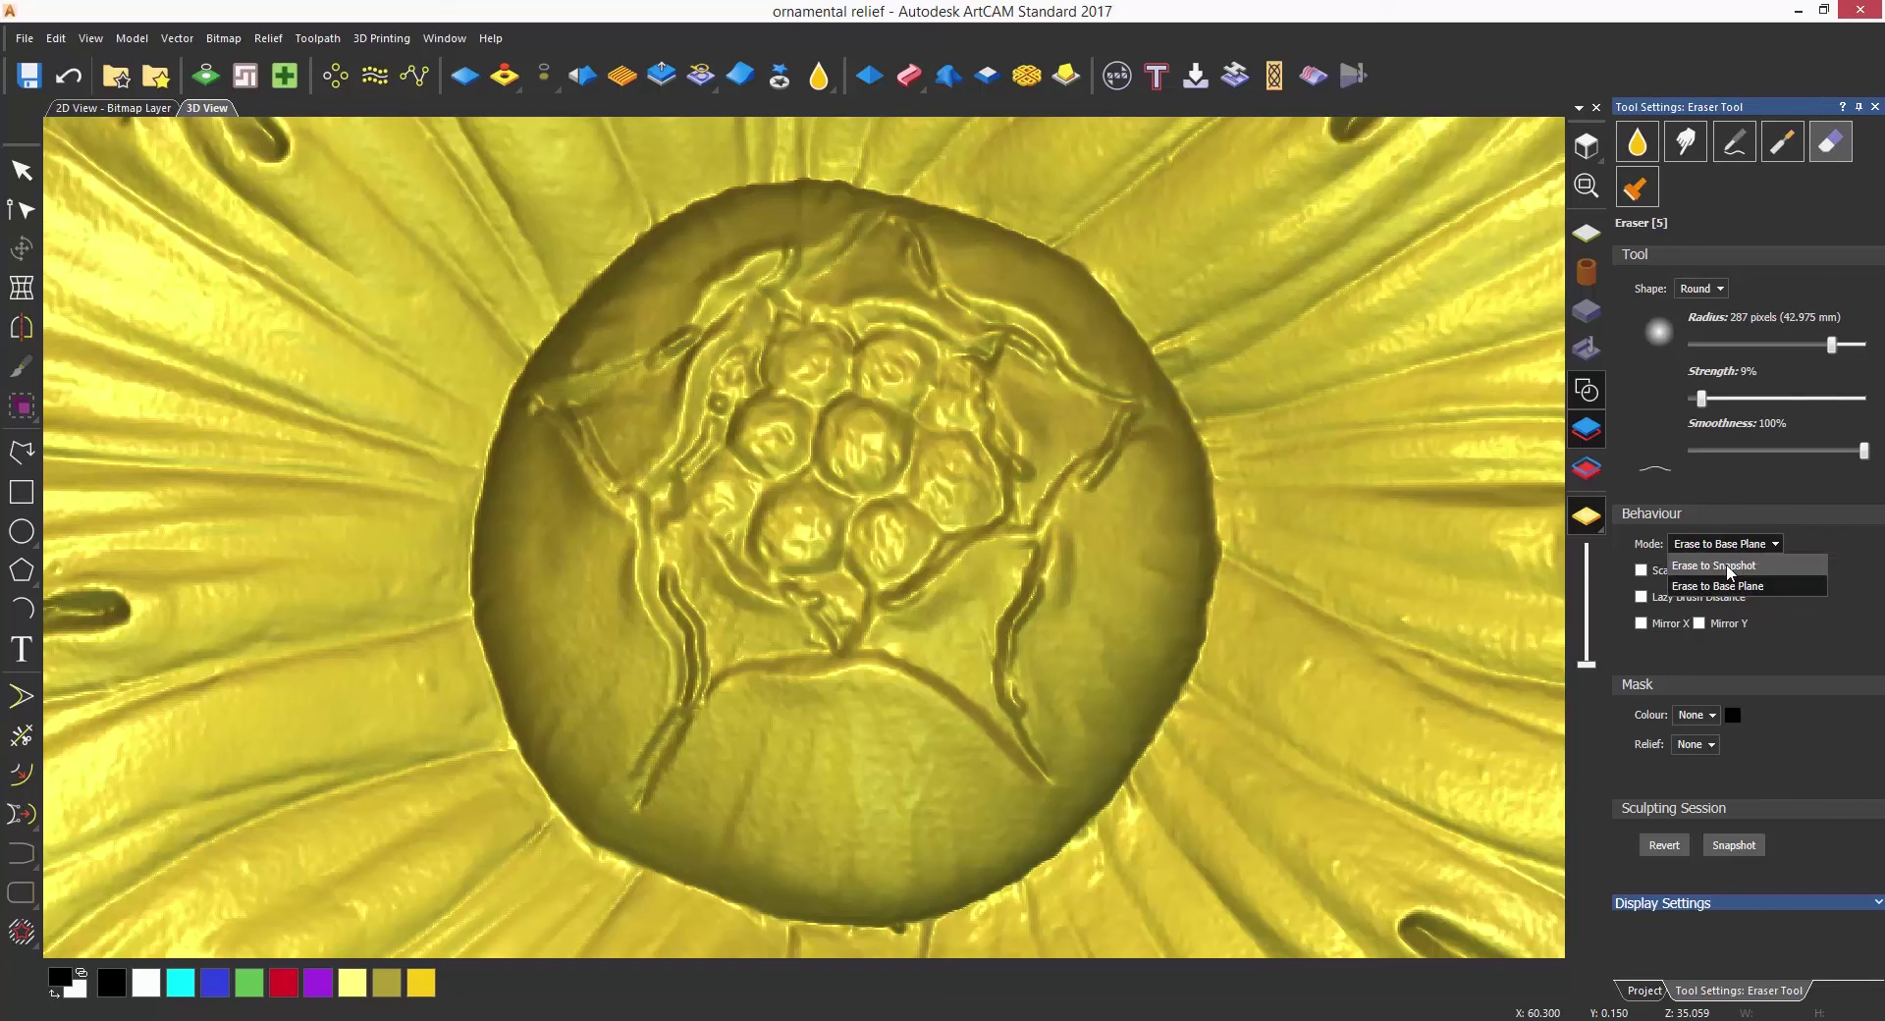
left_click(1727, 566)
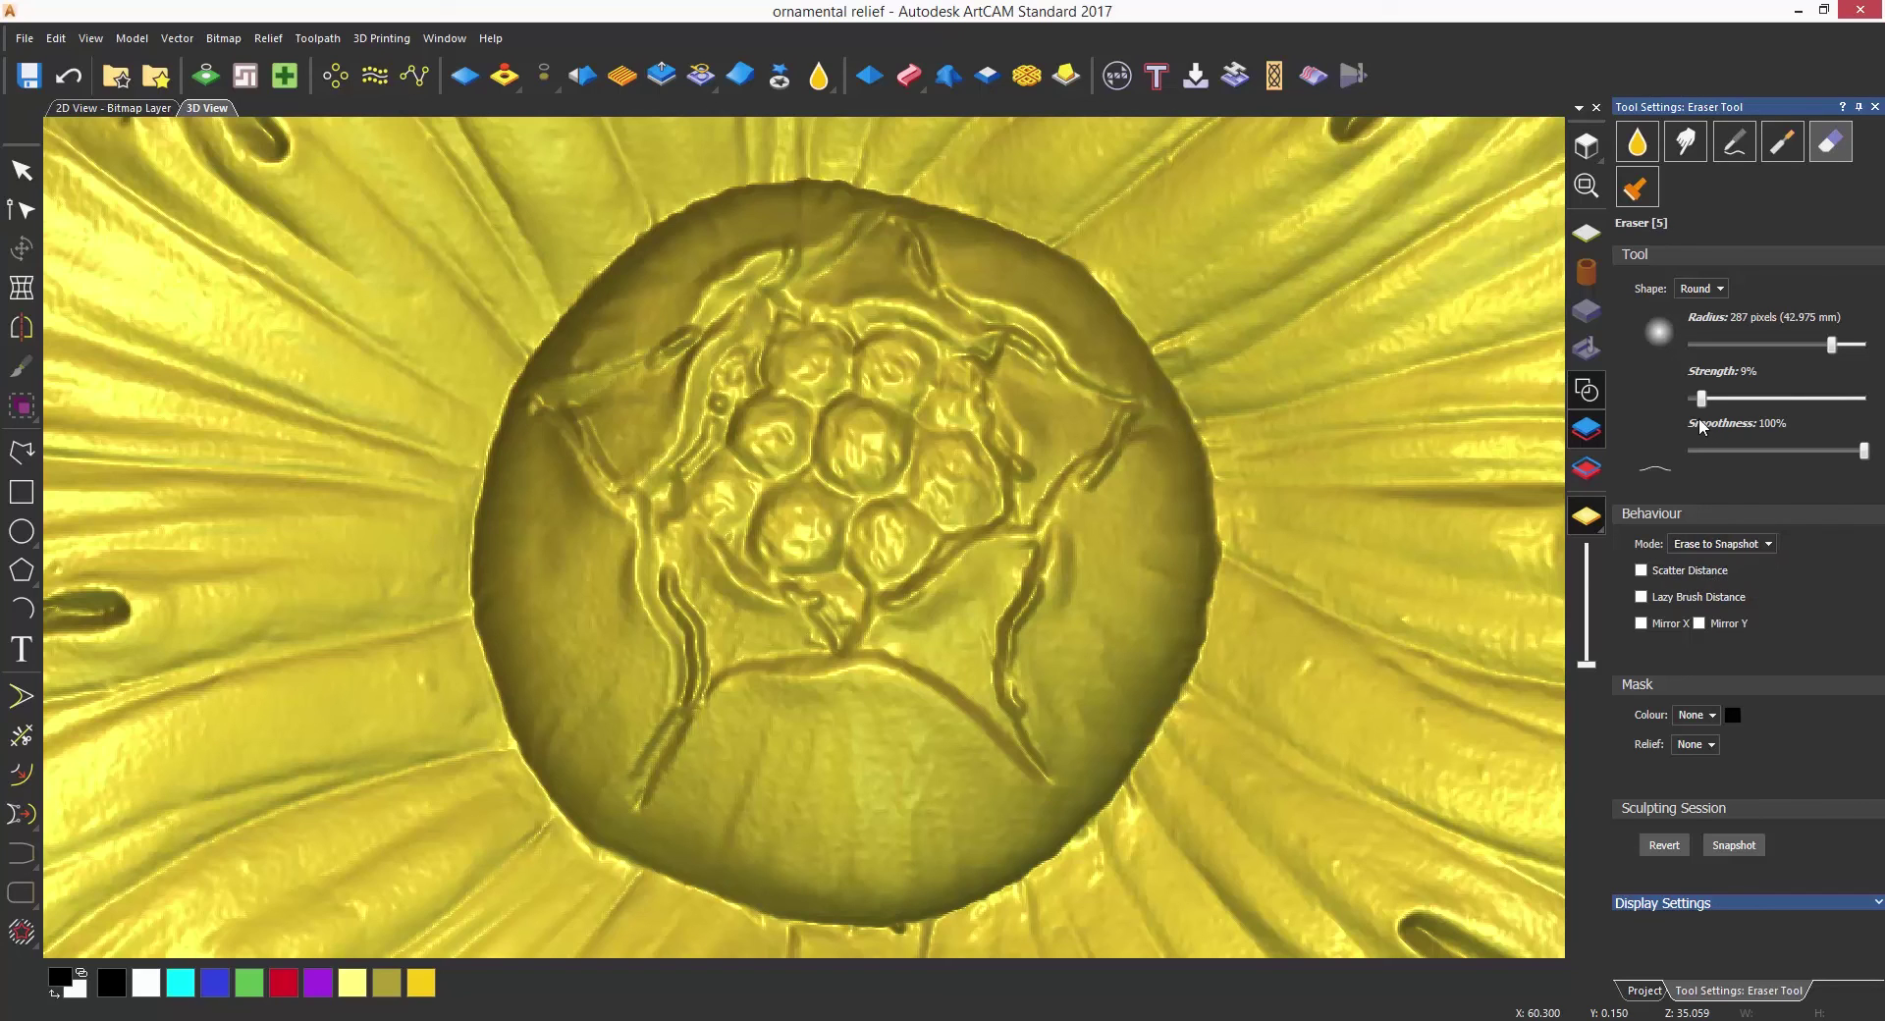
left_click_drag(1735, 398, 1741, 399)
left_click(667, 455)
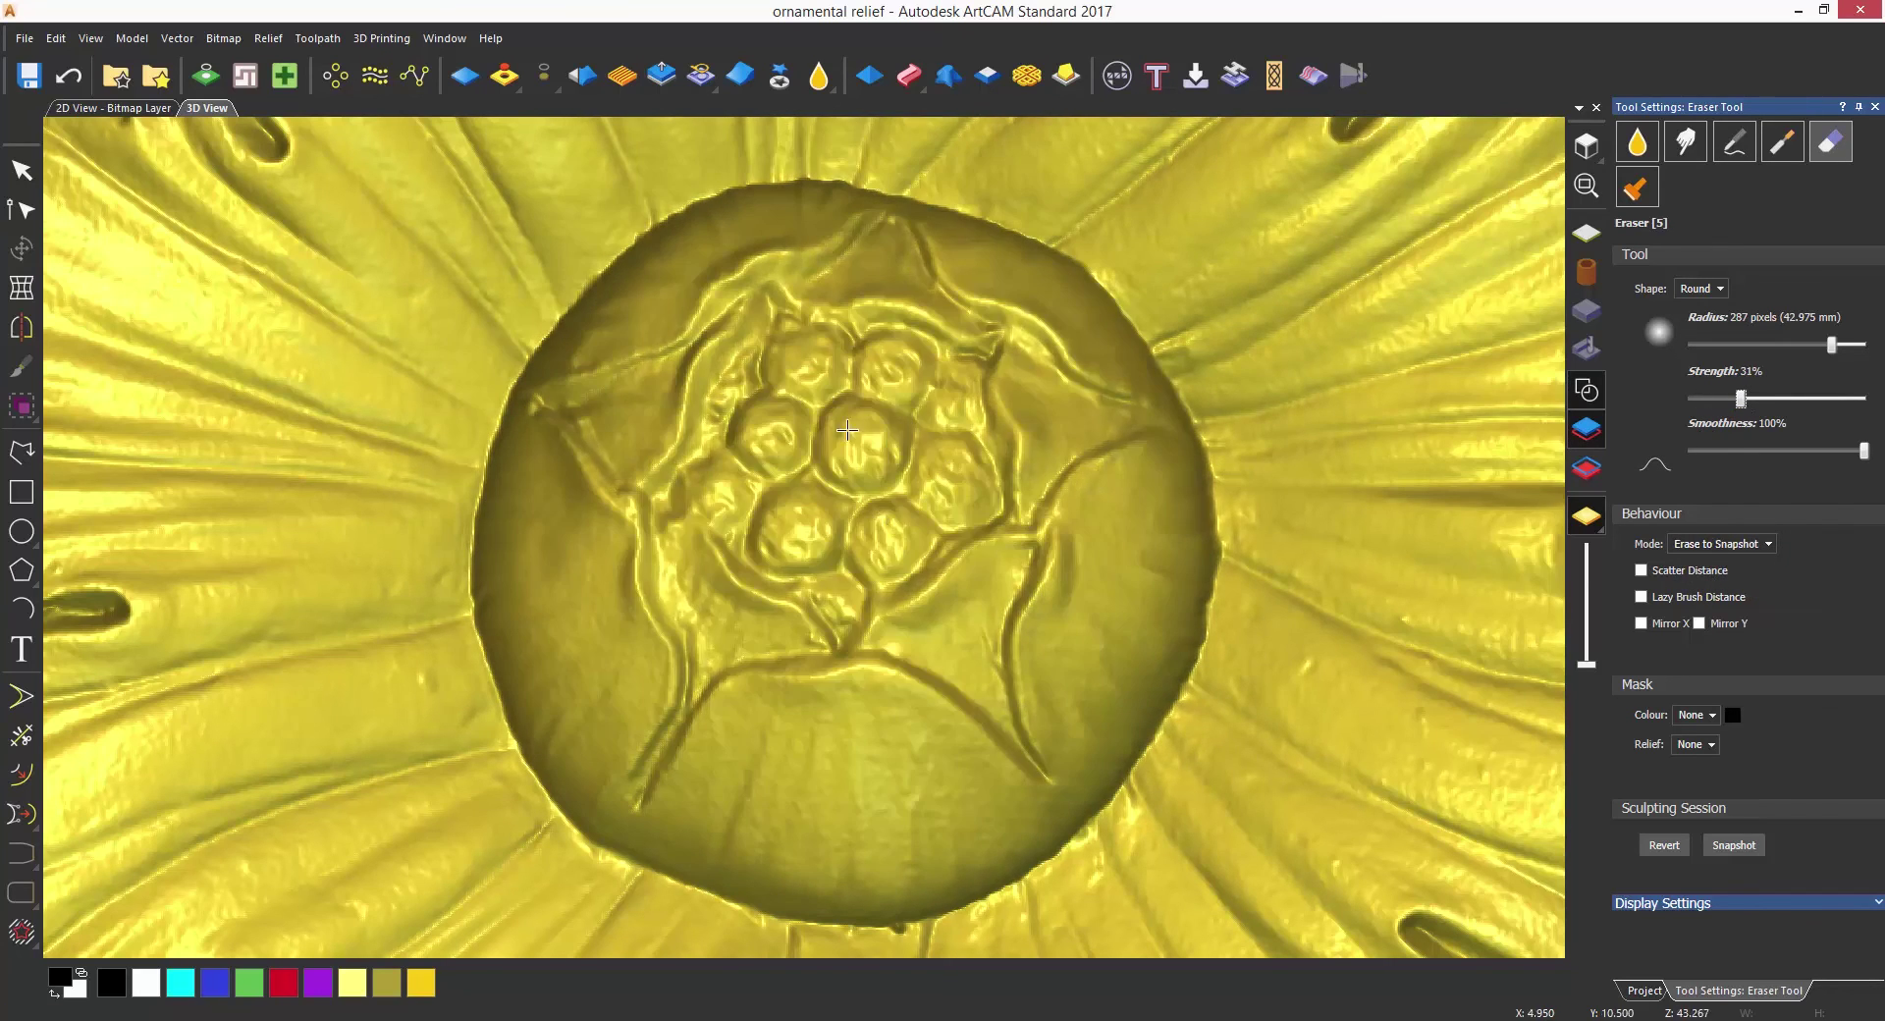
left_click(770, 609)
mouse_move(829, 588)
left_mouse_down()
mouse_move(687, 511)
mouse_move(1008, 467)
mouse_move(784, 443)
left_mouse_up()
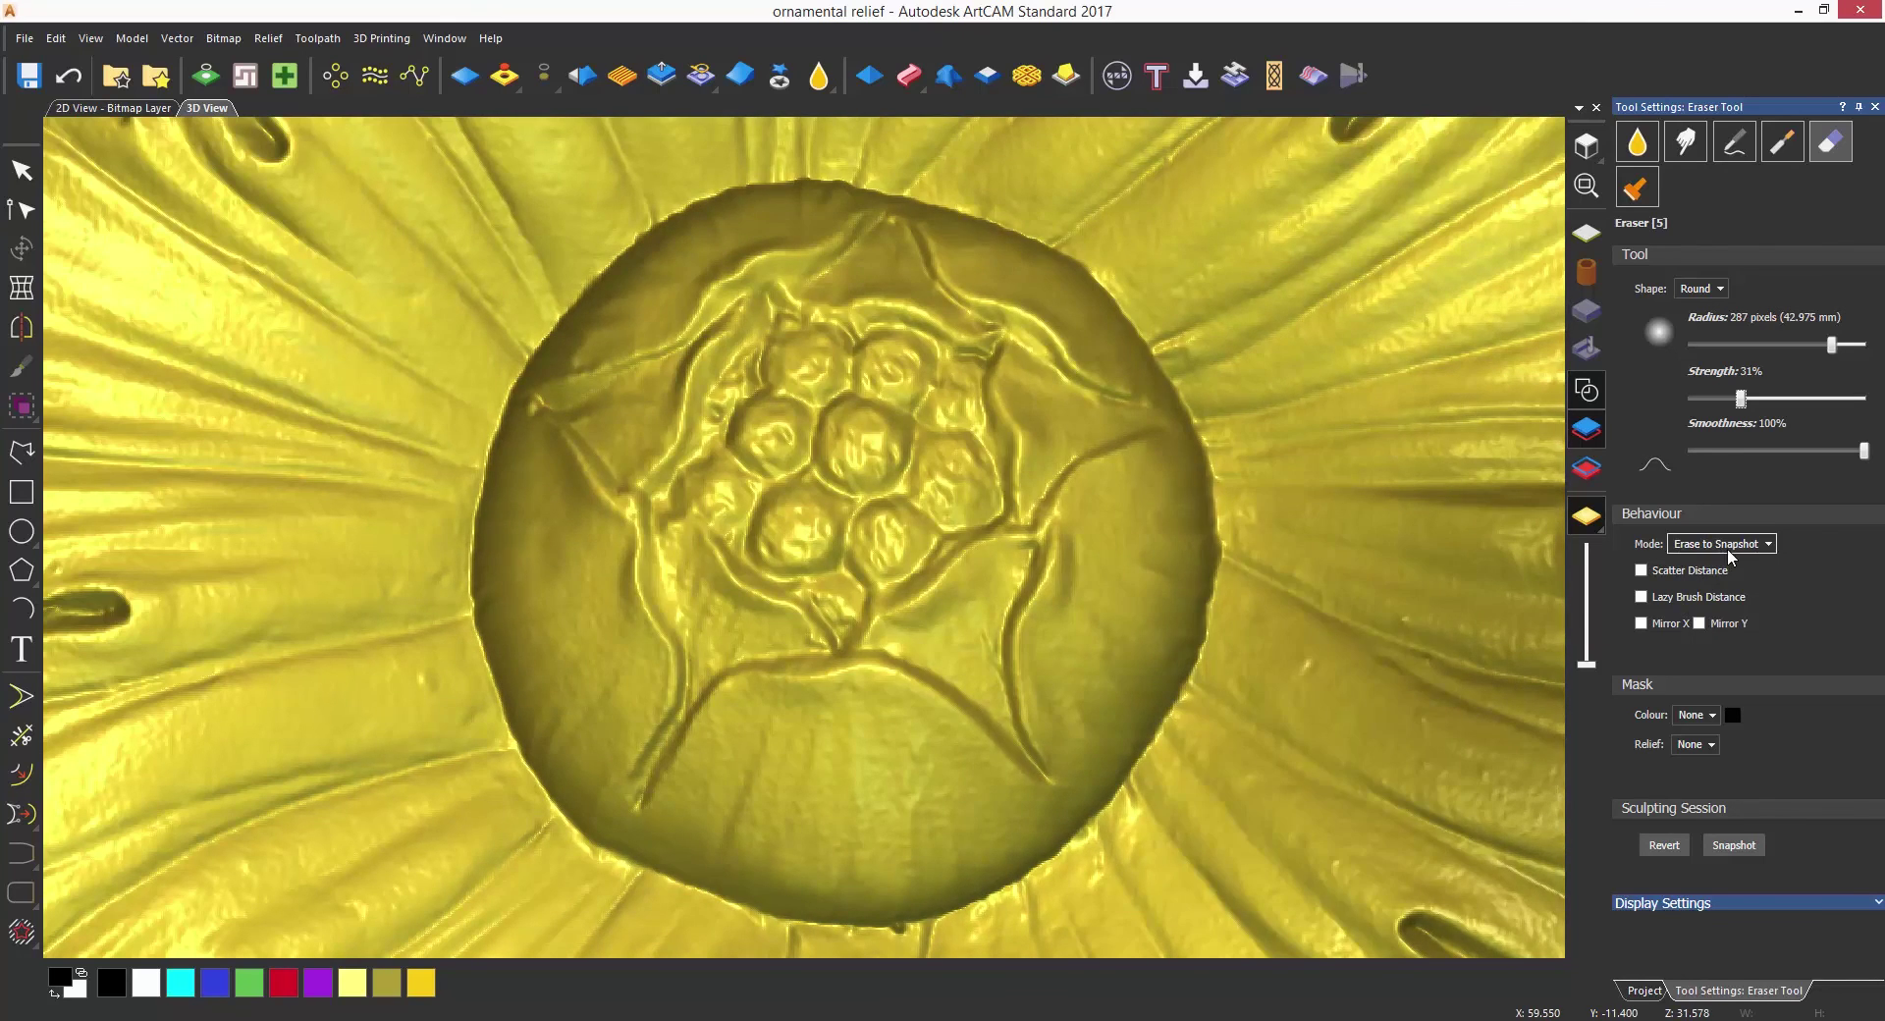
Step: Switch the Eraser to Erase to Base Plane mode and erase across the flower's central dome
left_click(1728, 546)
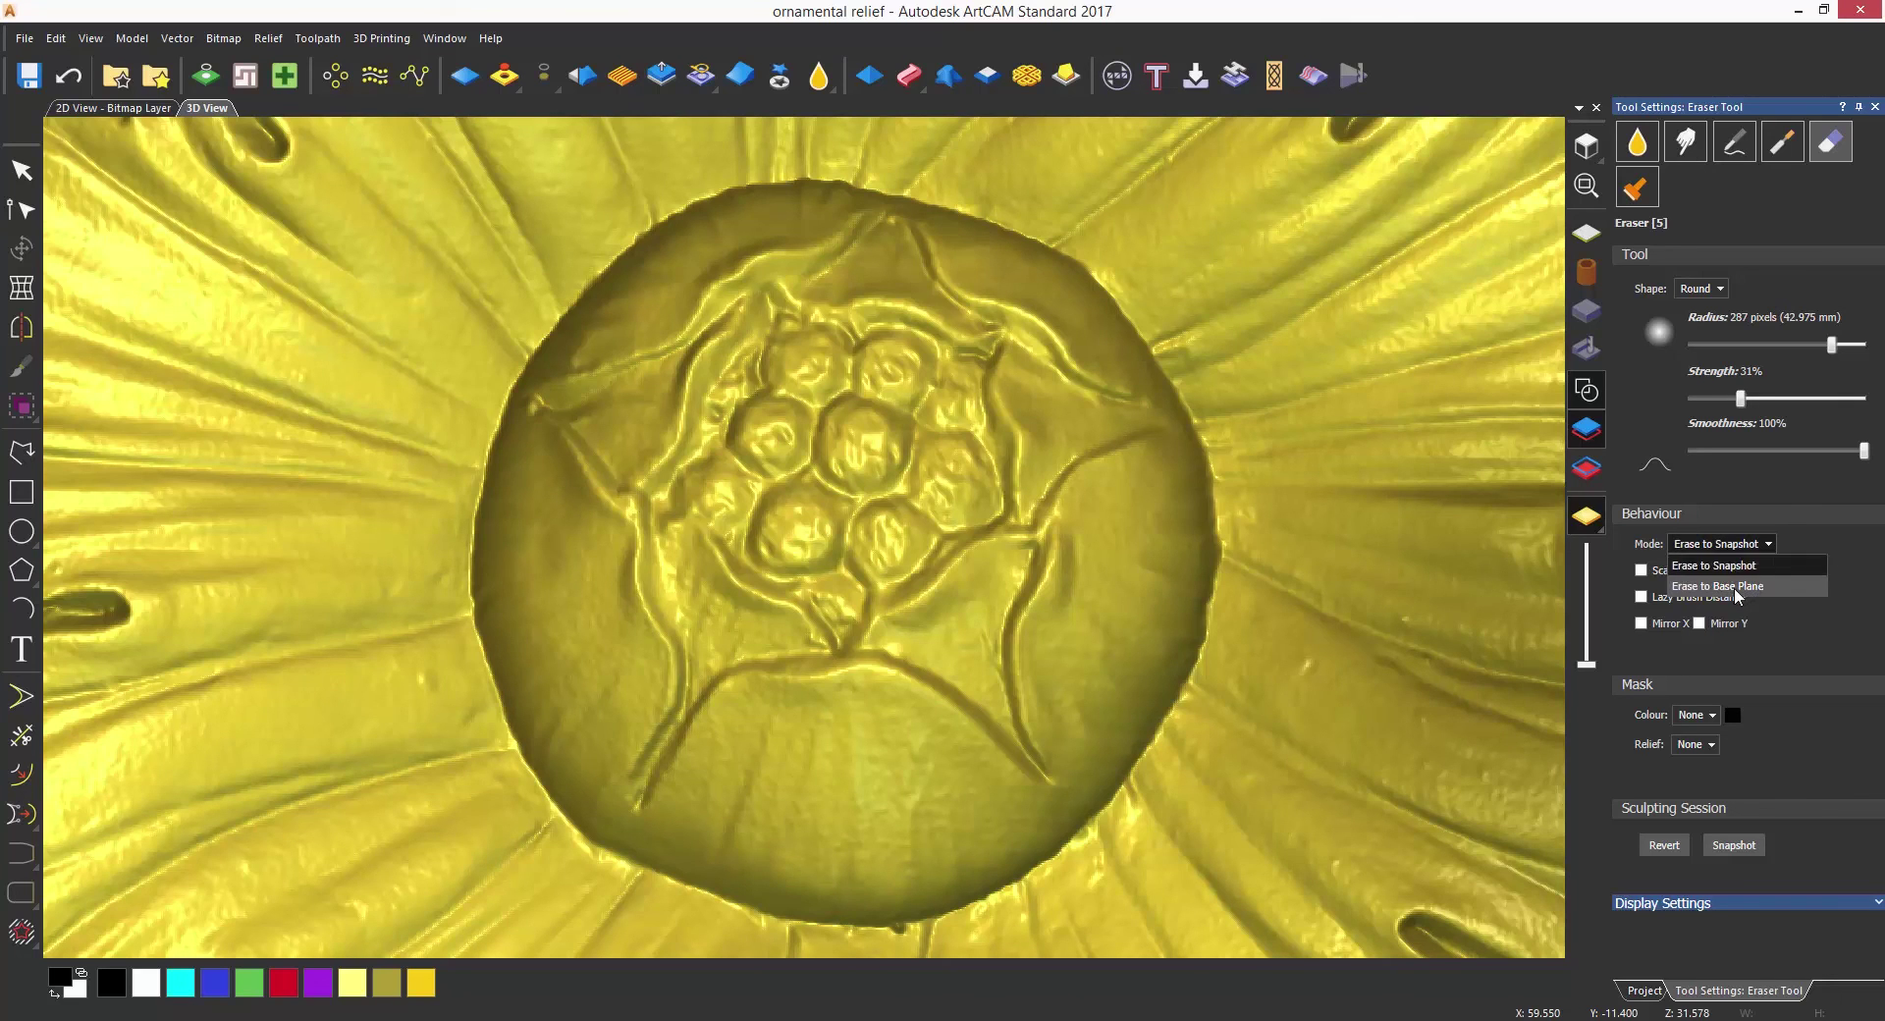
left_click(1704, 591)
mouse_move(850, 564)
left_mouse_down()
mouse_move(799, 538)
mouse_move(900, 440)
left_mouse_up()
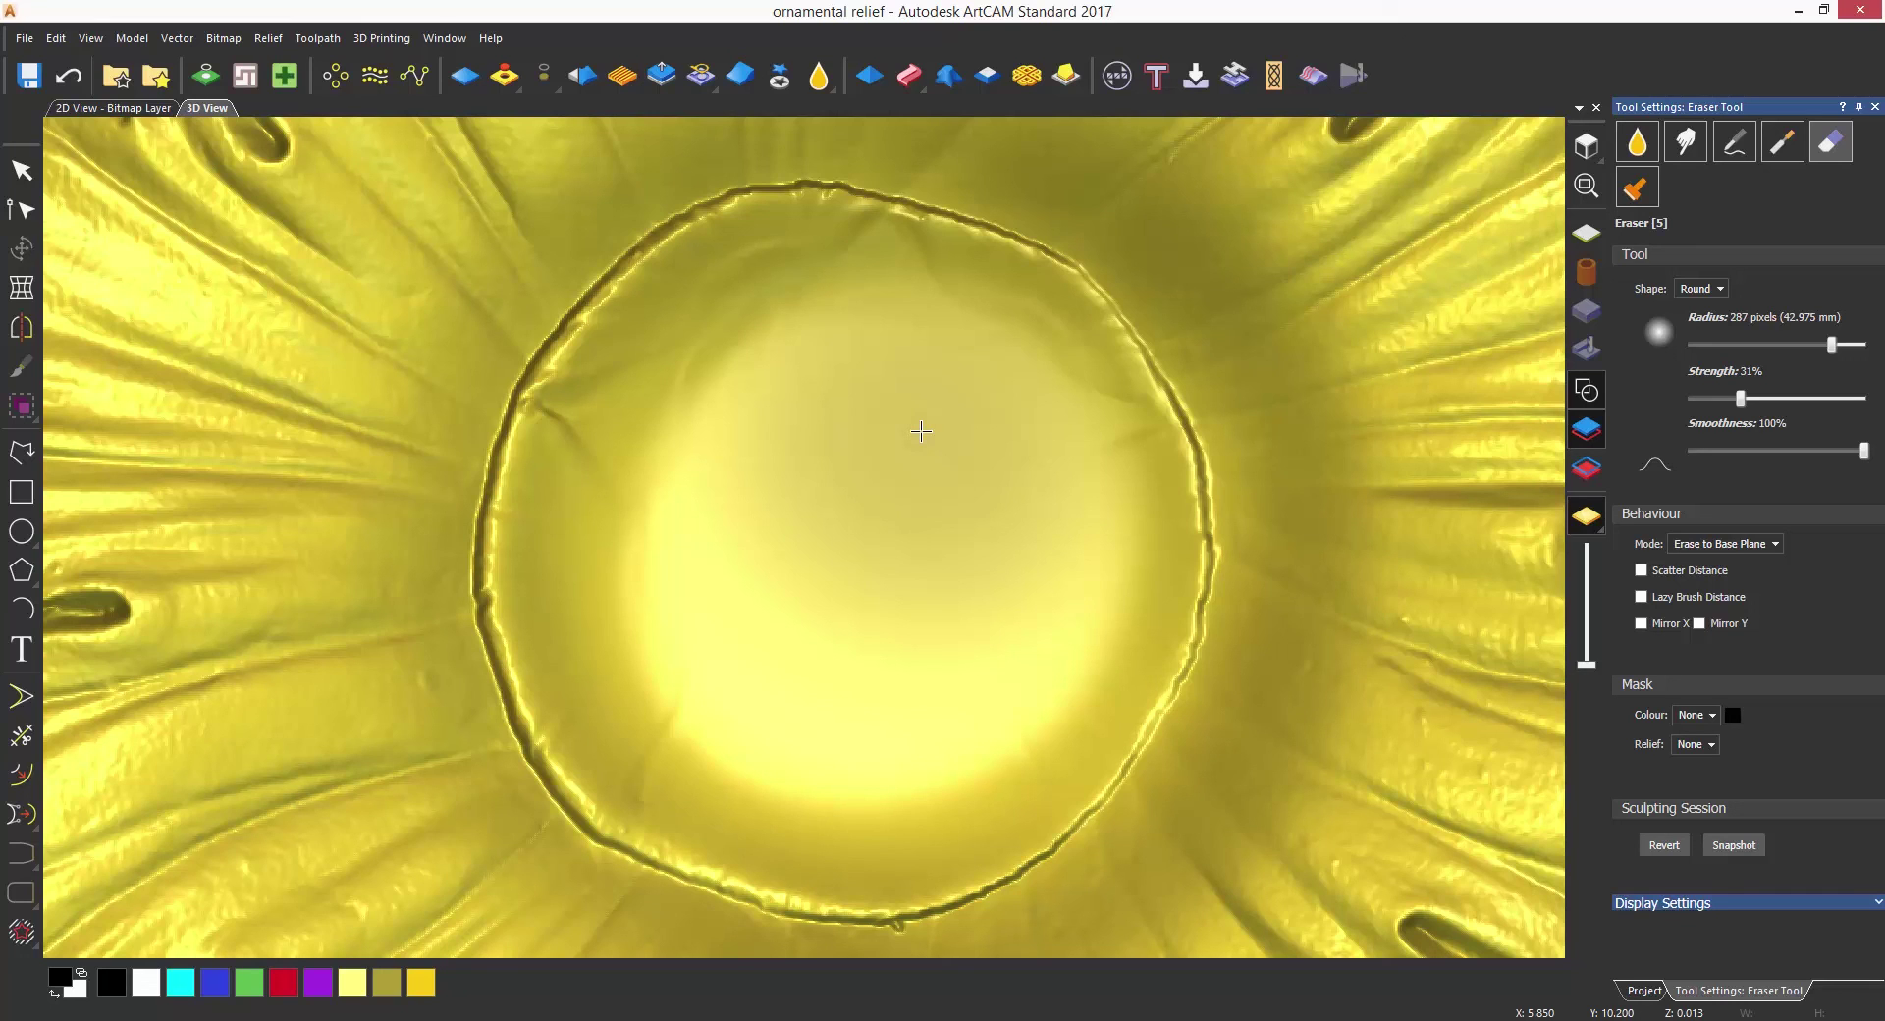
mouse_move(921, 431)
left_mouse_down()
mouse_move(698, 656)
mouse_move(921, 728)
mouse_move(1132, 686)
mouse_move(1203, 525)
mouse_move(915, 324)
mouse_move(664, 447)
mouse_move(639, 602)
mouse_move(656, 715)
mouse_move(972, 697)
left_mouse_up()
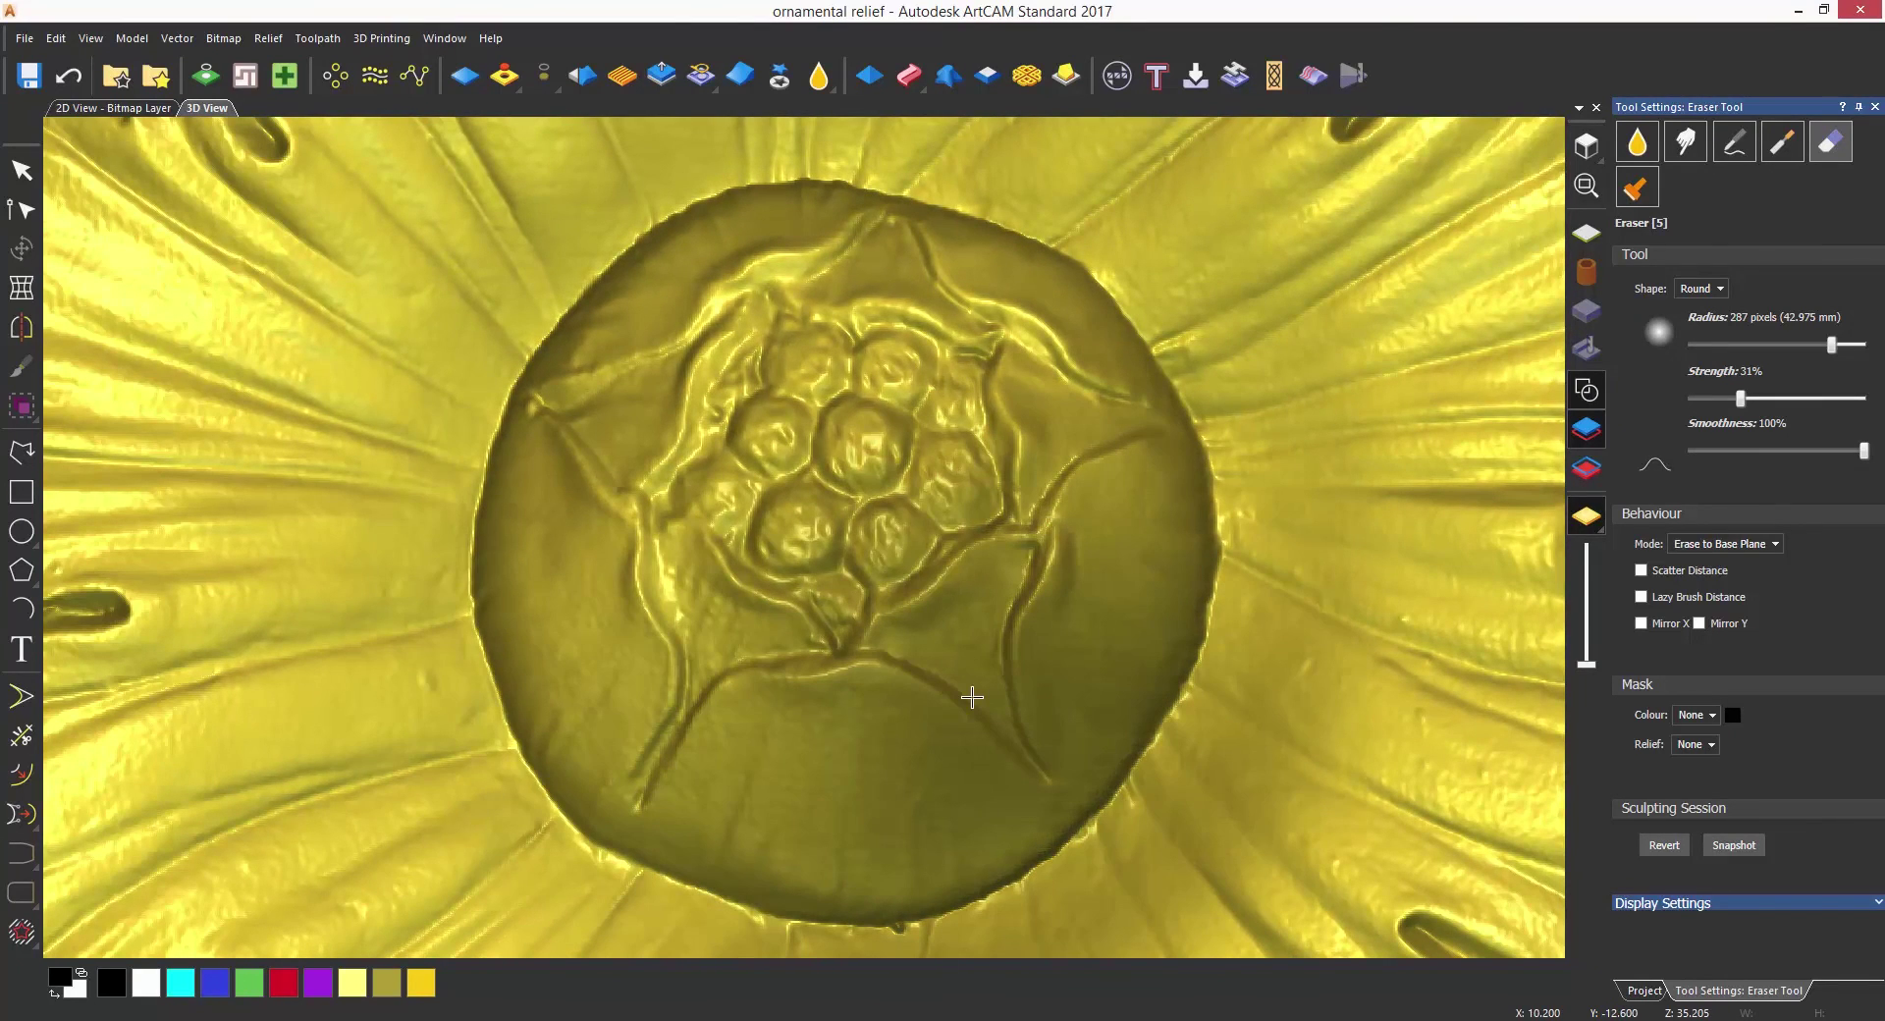